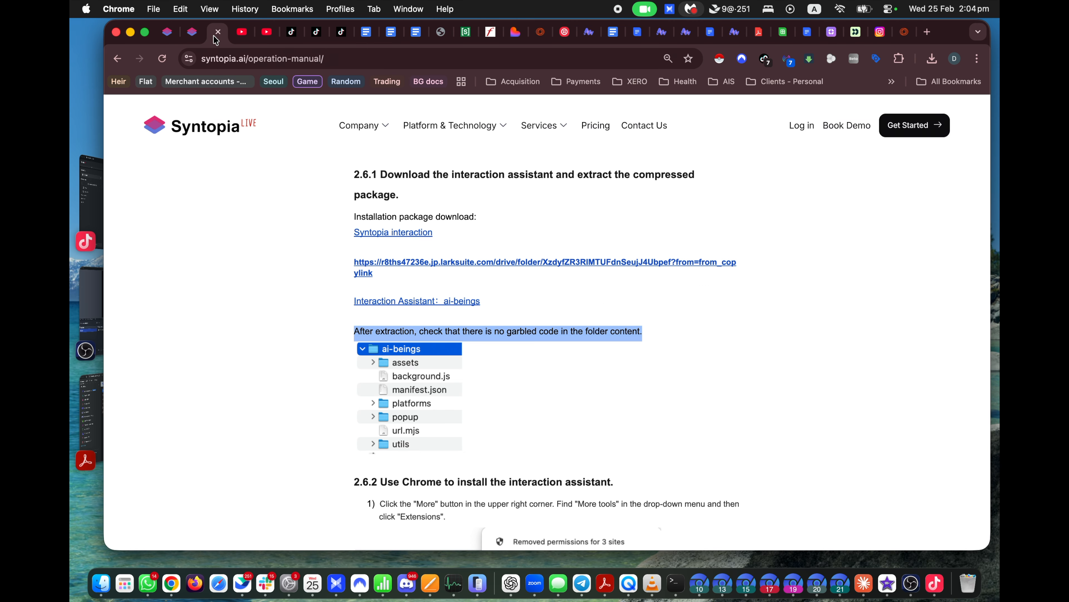
Step: Scroll the operation manual around section 2.6.1, then return to the Syntopia Live dashboard tab
{"action": "mouse_move", "coordinate": [360, 128]}
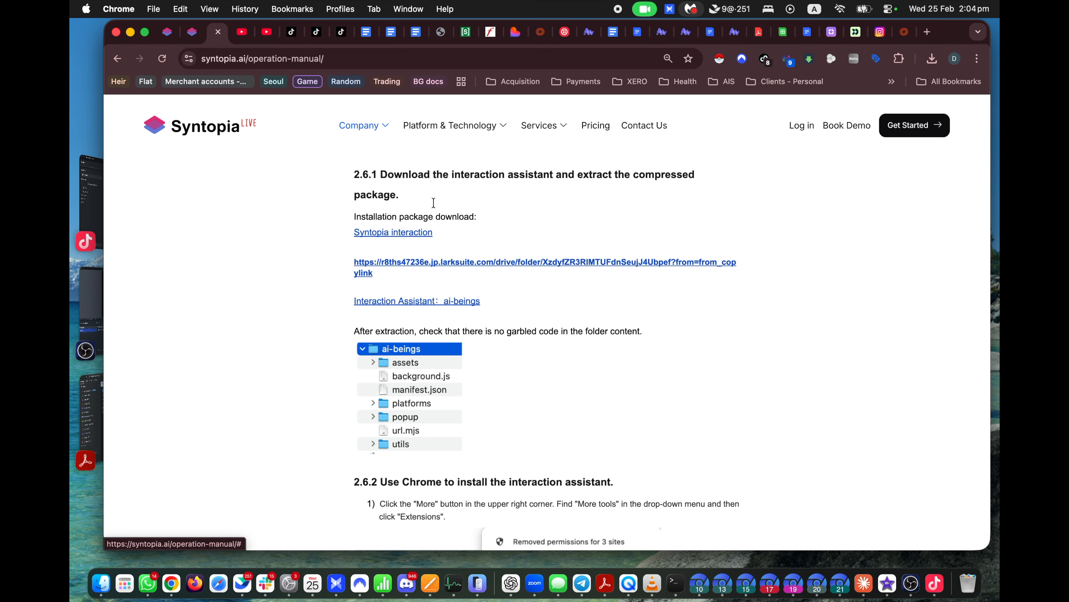
{"action": "scroll", "coordinate": [491, 253], "scroll_direction": "up", "scroll_amount": 7}
{"action": "scroll", "coordinate": [491, 253], "scroll_direction": "down", "scroll_amount": 8}
{"action": "scroll", "coordinate": [446, 226], "scroll_direction": "up", "scroll_amount": 1}
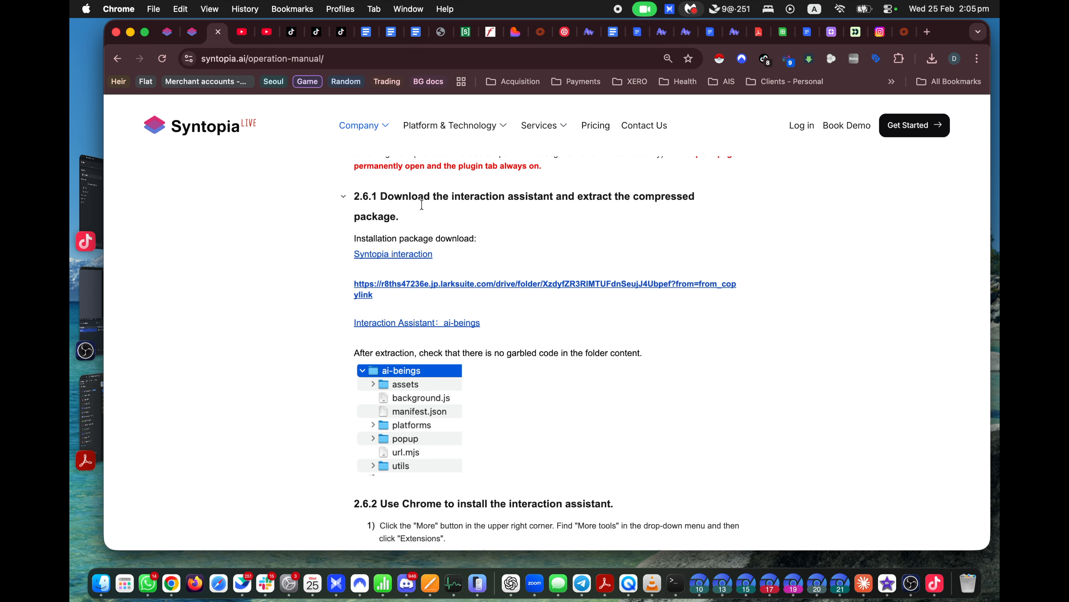
{"action": "key", "text": "ctrl+shift+Tab"}
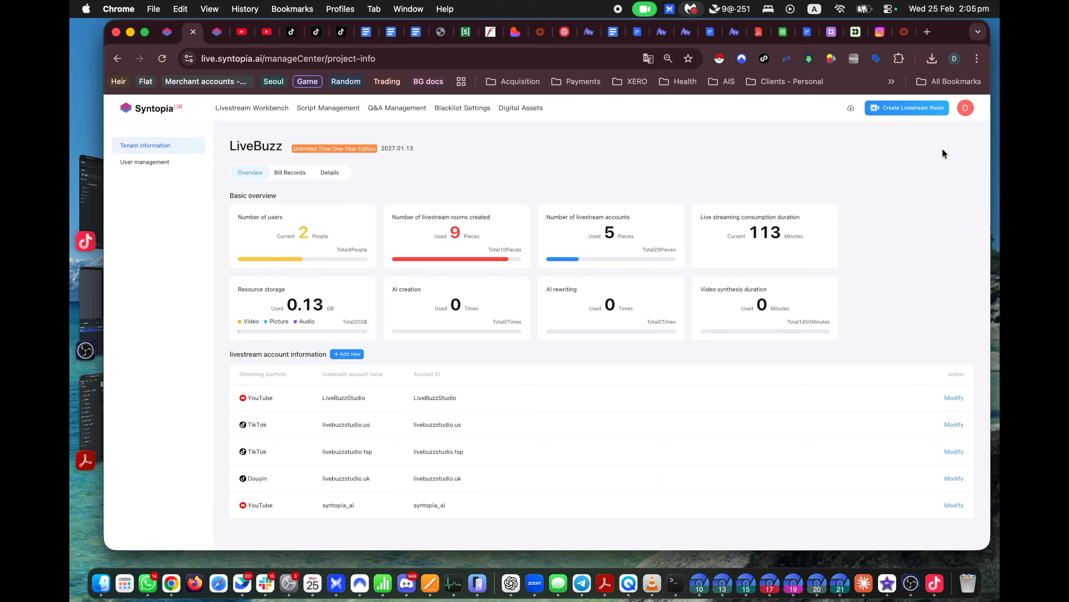
{"action": "left_click", "coordinate": [964, 110]}
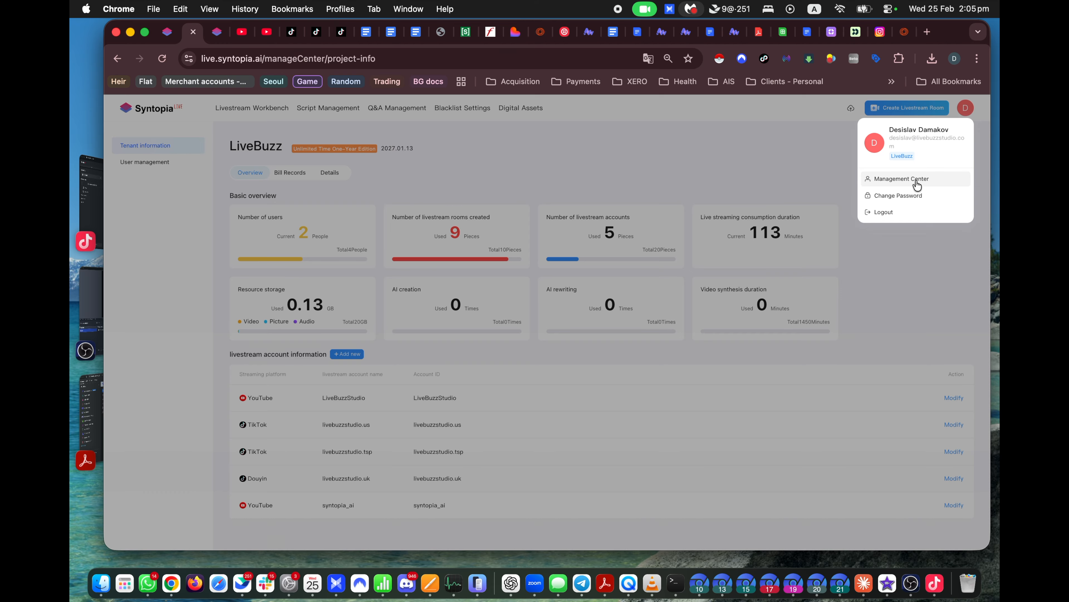
{"action": "left_click", "coordinate": [887, 177]}
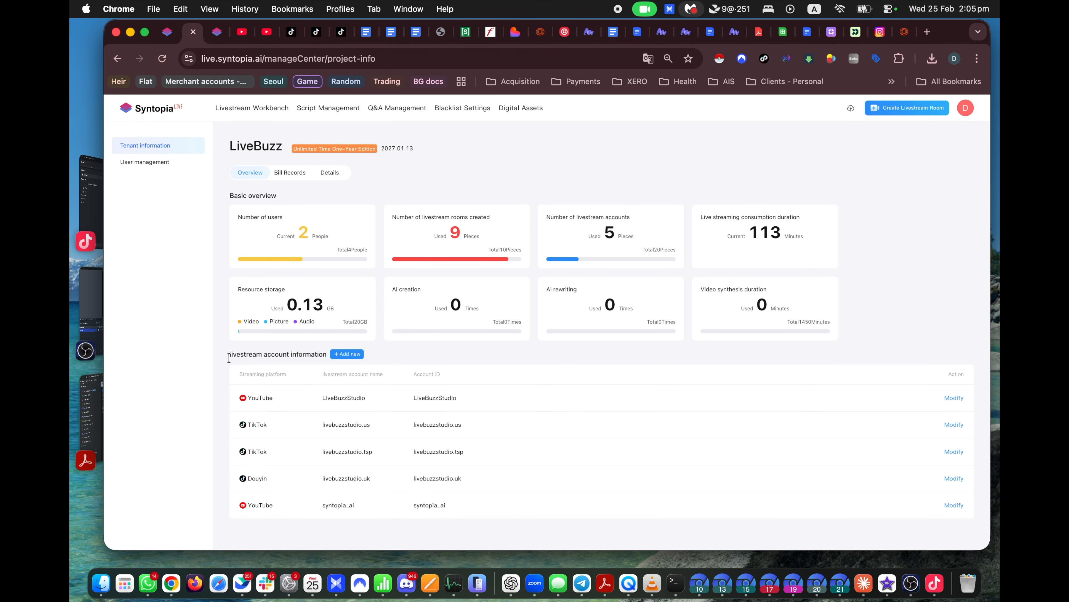
{"action": "left_click", "coordinate": [346, 356]}
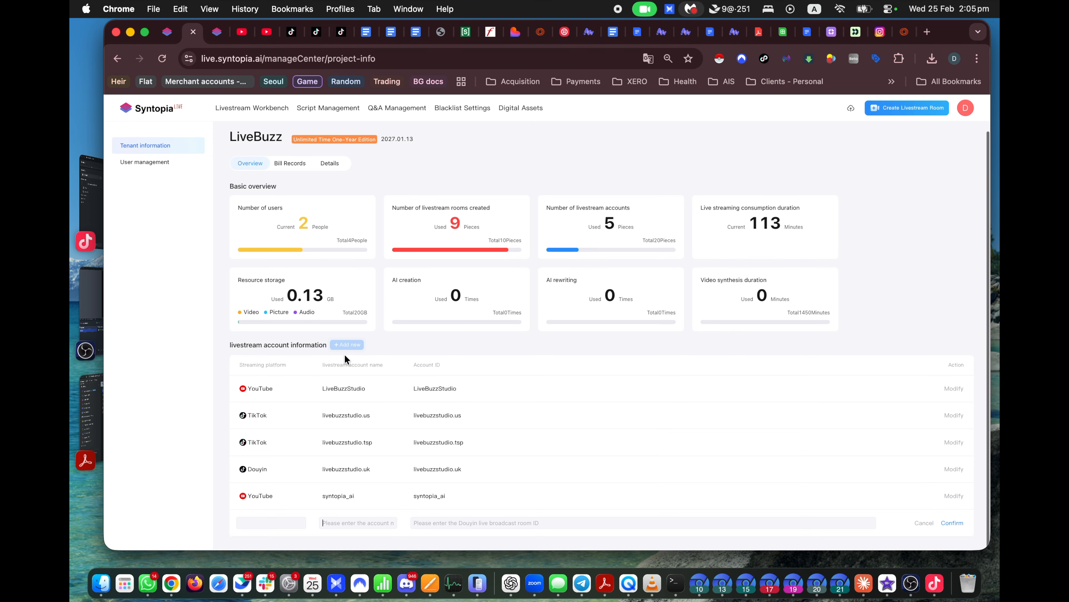
{"action": "left_click", "coordinate": [289, 522]}
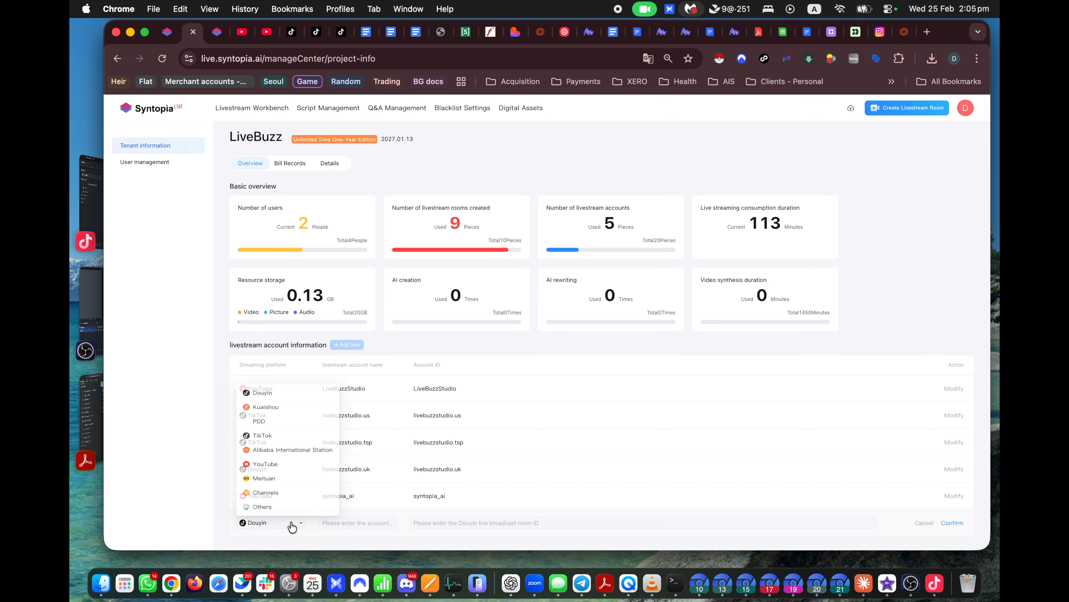
{"action": "left_click", "coordinate": [273, 434]}
{"action": "left_click", "coordinate": [359, 526]}
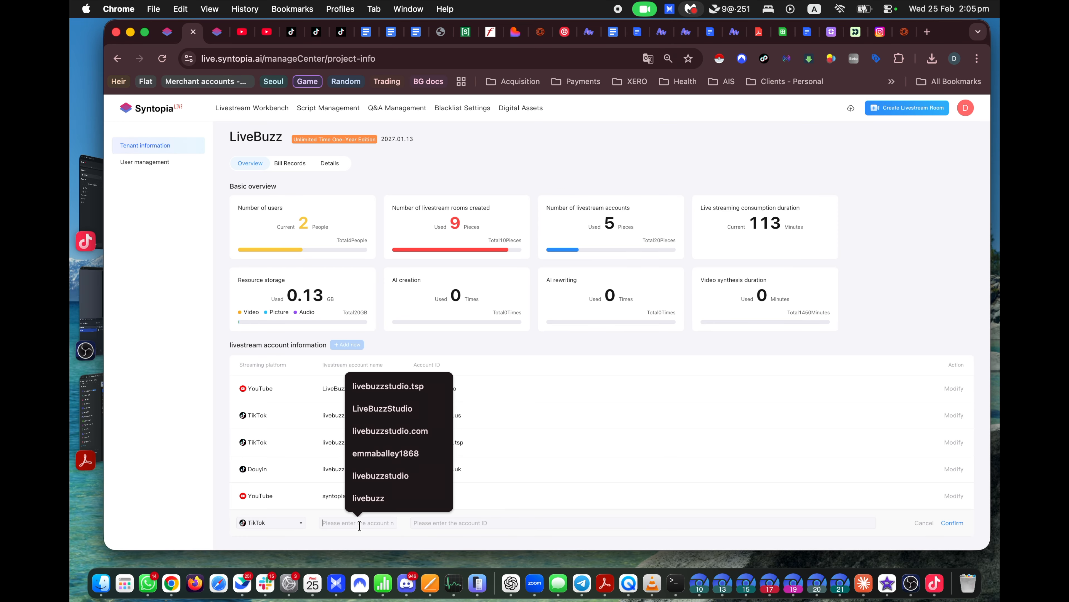
{"action": "left_click", "coordinate": [405, 390]}
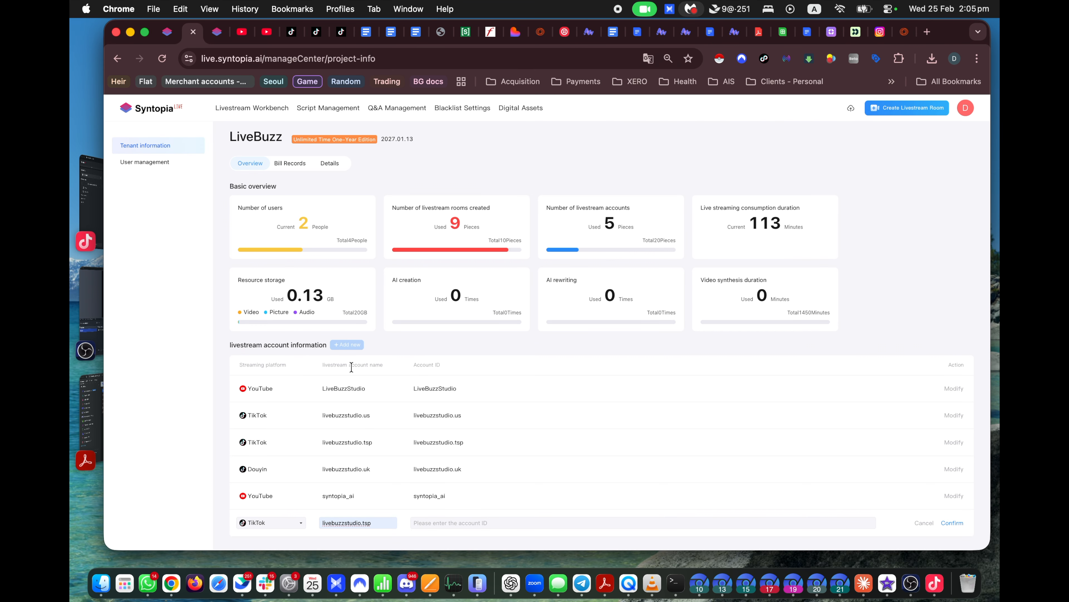
{"action": "key", "text": "super+a"}
{"action": "key", "text": "BackSpace"}
{"action": "type", "text": "sdvatest"}
{"action": "left_click", "coordinate": [469, 523]}
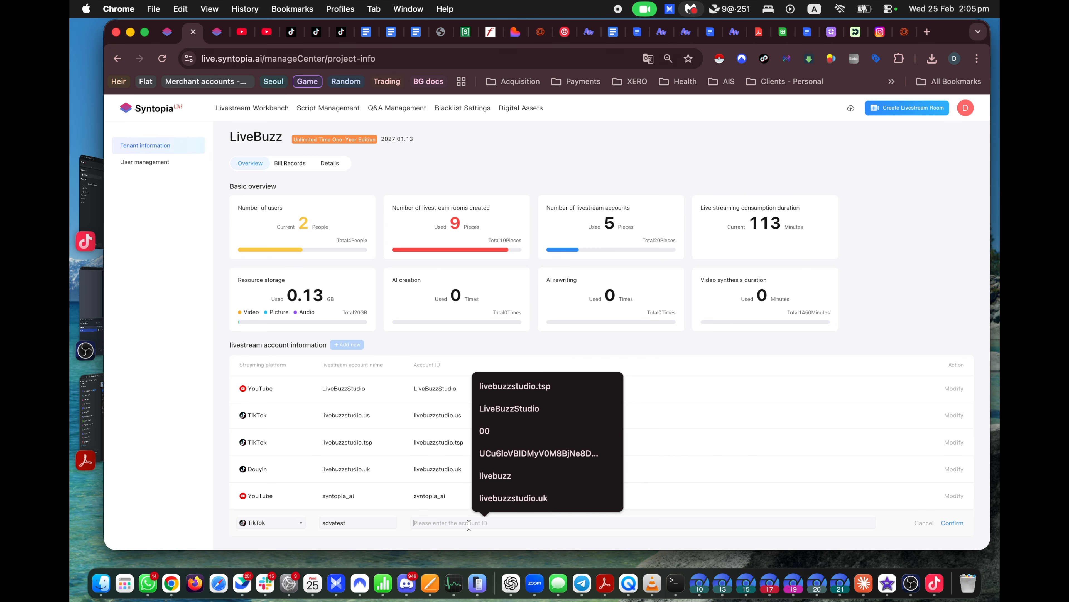
{"action": "left_click", "coordinate": [350, 525]}
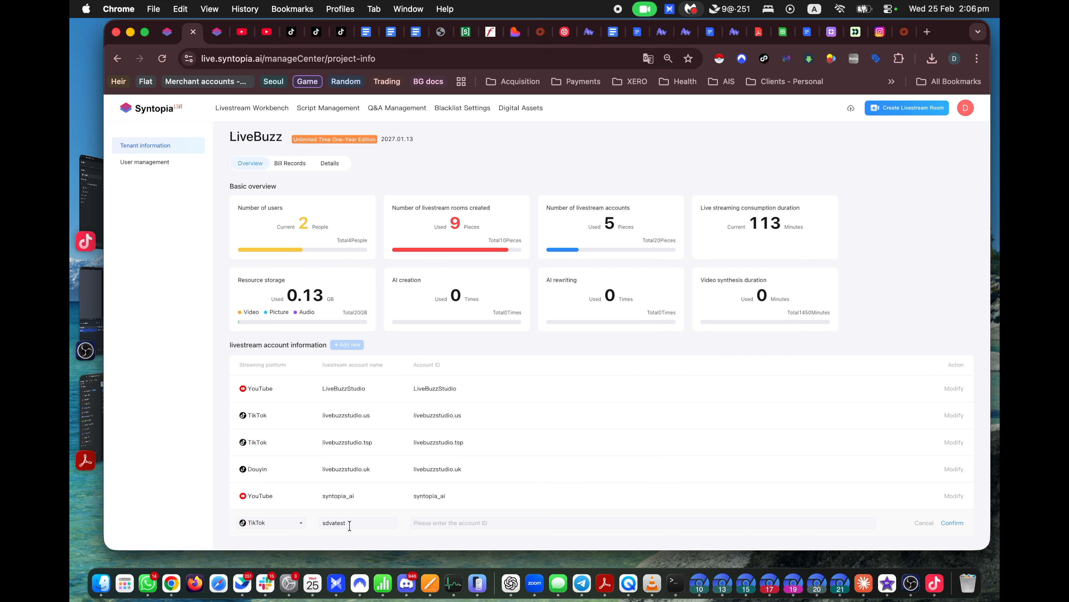
{"action": "left_click_drag", "start_coordinate": [350, 525], "coordinate": [291, 528]}
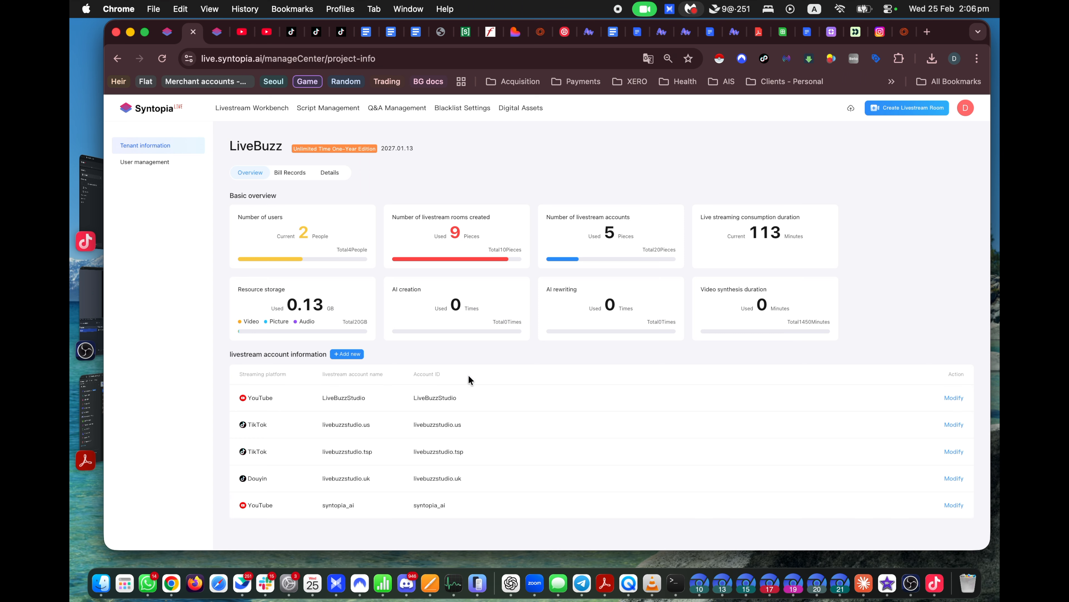
{"action": "left_click", "coordinate": [360, 355]}
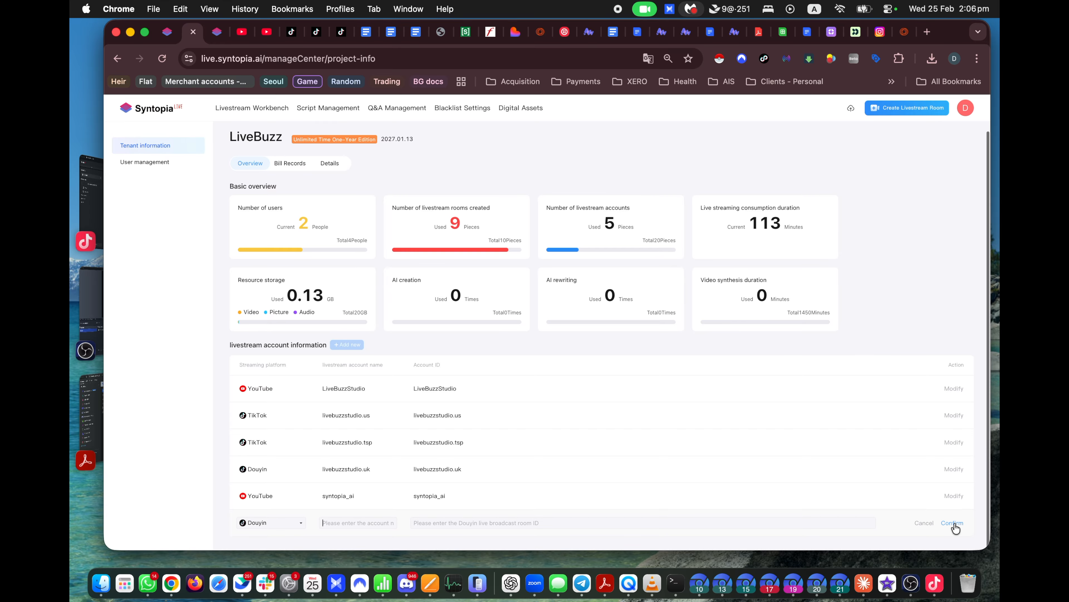
{"action": "left_click", "coordinate": [923, 524]}
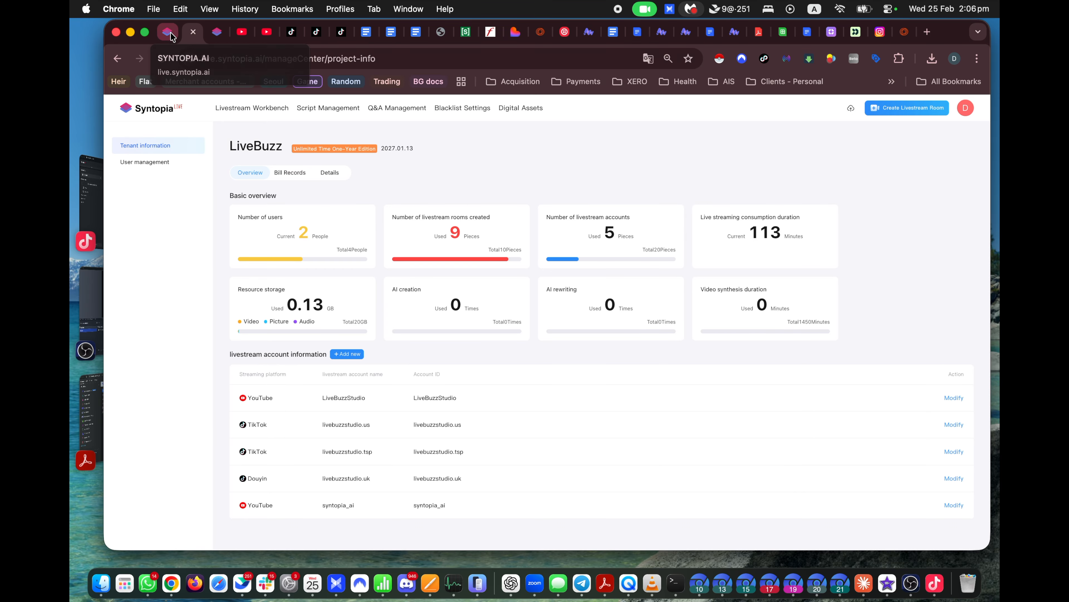
Step: From the Livestream Workbench, cancel a new room and open Samsung Demo 8 for editing
{"action": "left_click", "coordinate": [257, 108]}
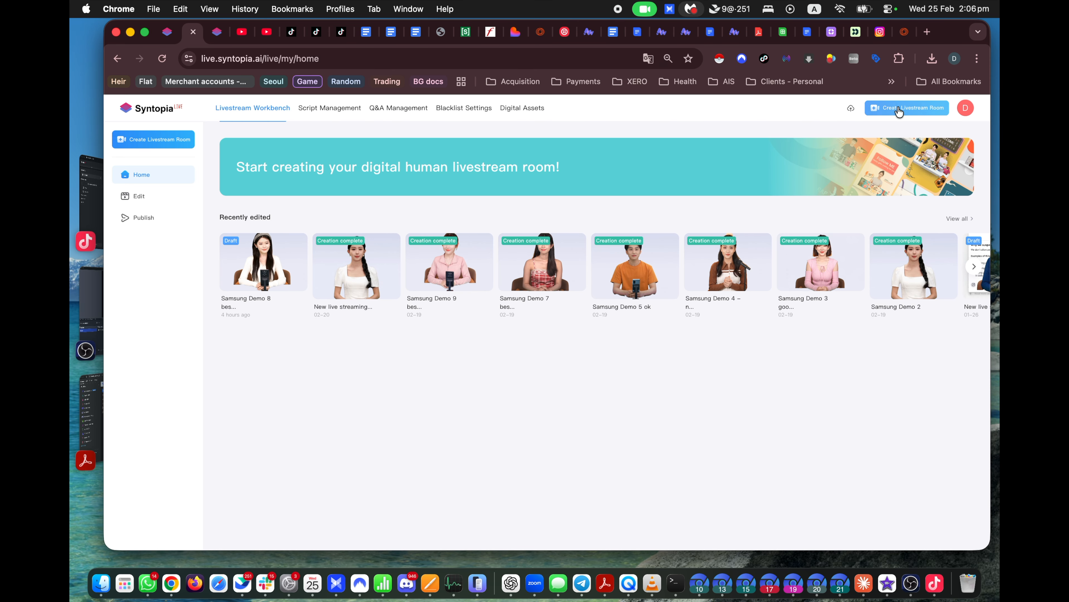
{"action": "left_click", "coordinate": [918, 107]}
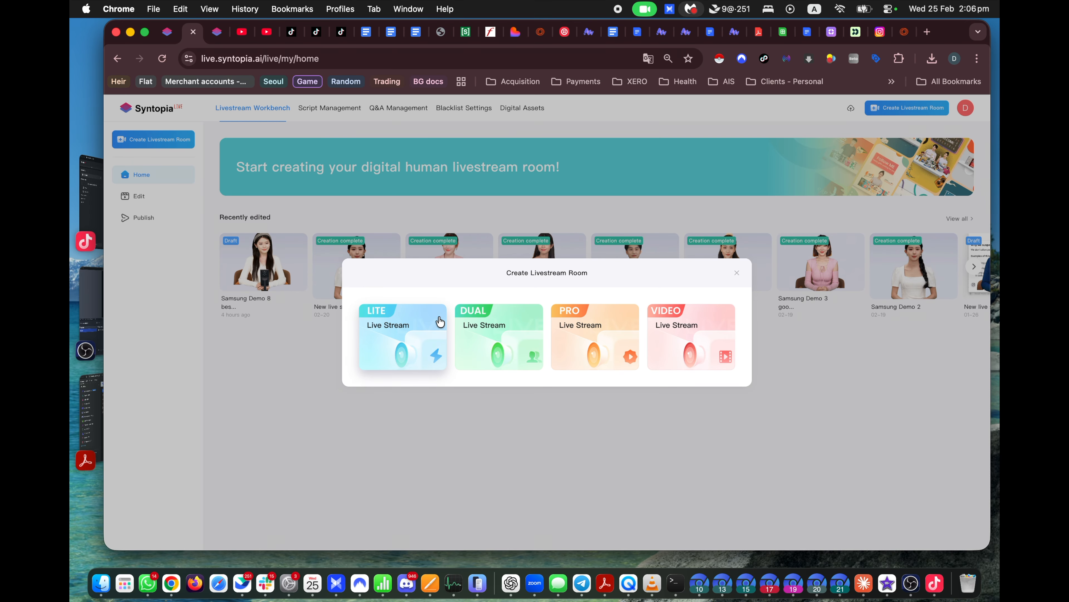
{"action": "left_click", "coordinate": [737, 273]}
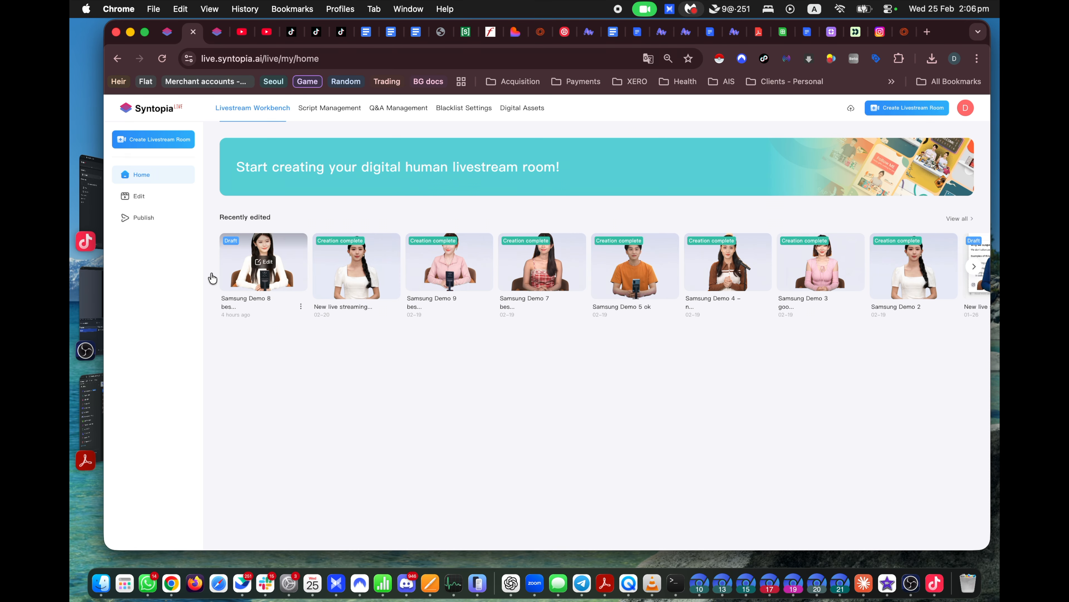
{"action": "left_click", "coordinate": [266, 263]}
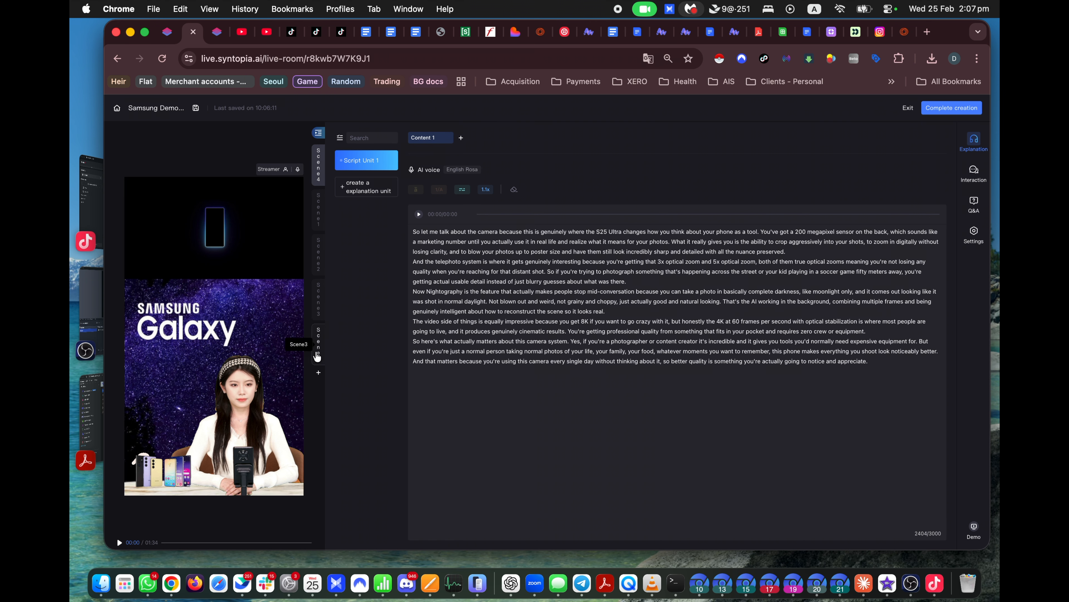
Step: In Scene 3, add then delete an empty Content 4 block, and view User pain points
{"action": "left_click", "coordinate": [317, 355]}
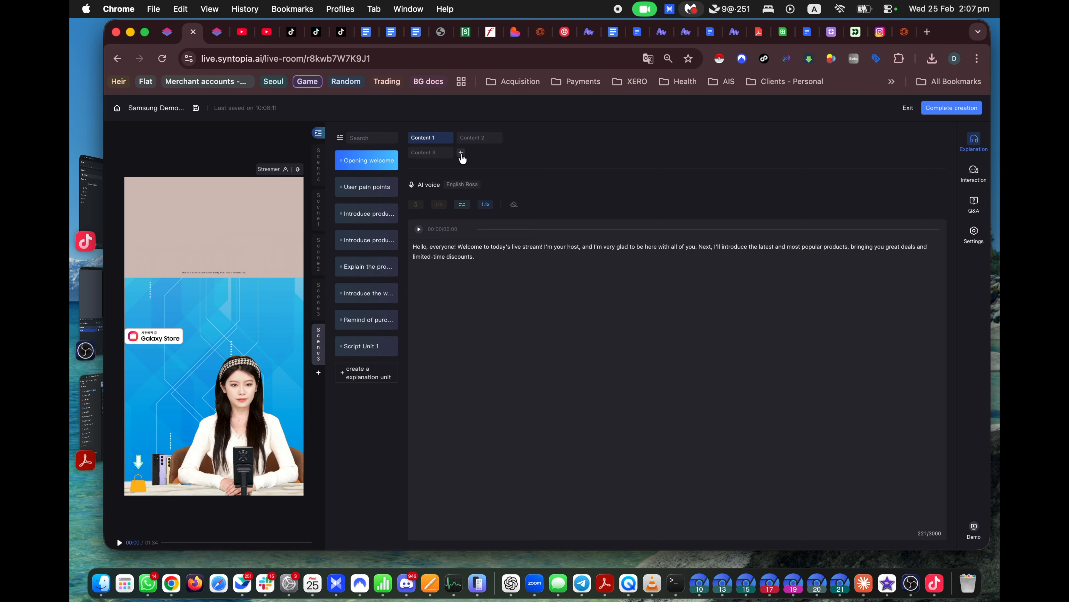
{"action": "left_click", "coordinate": [461, 154]}
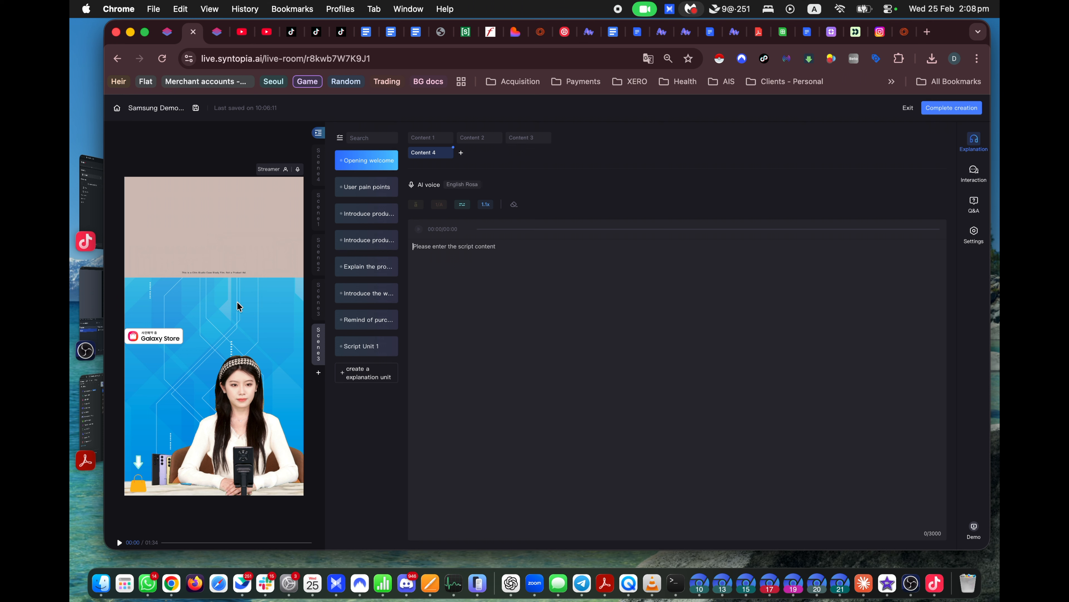
{"action": "left_click", "coordinate": [529, 329]}
{"action": "left_click", "coordinate": [448, 153]}
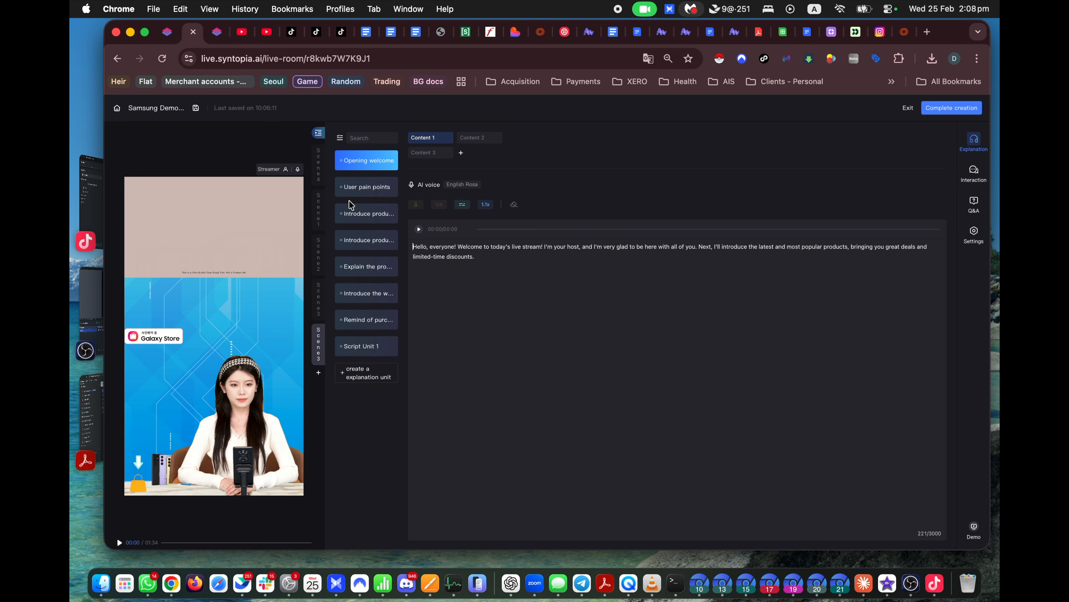
{"action": "left_click", "coordinate": [359, 194]}
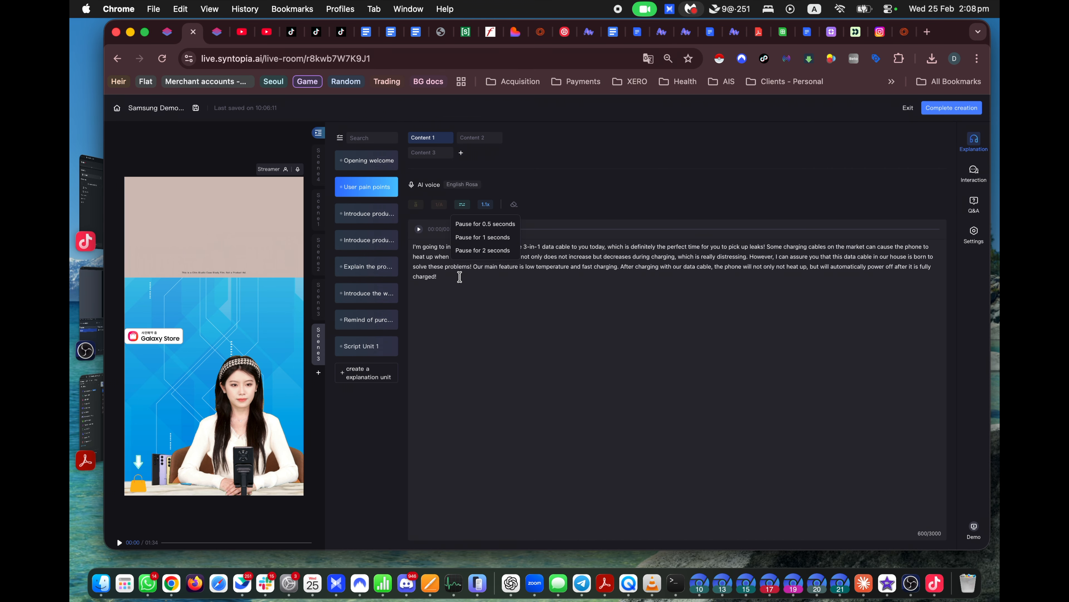
Step: View the first Introduce product unit, then return to the Opening welcome greeting script
{"action": "left_click", "coordinate": [357, 213]}
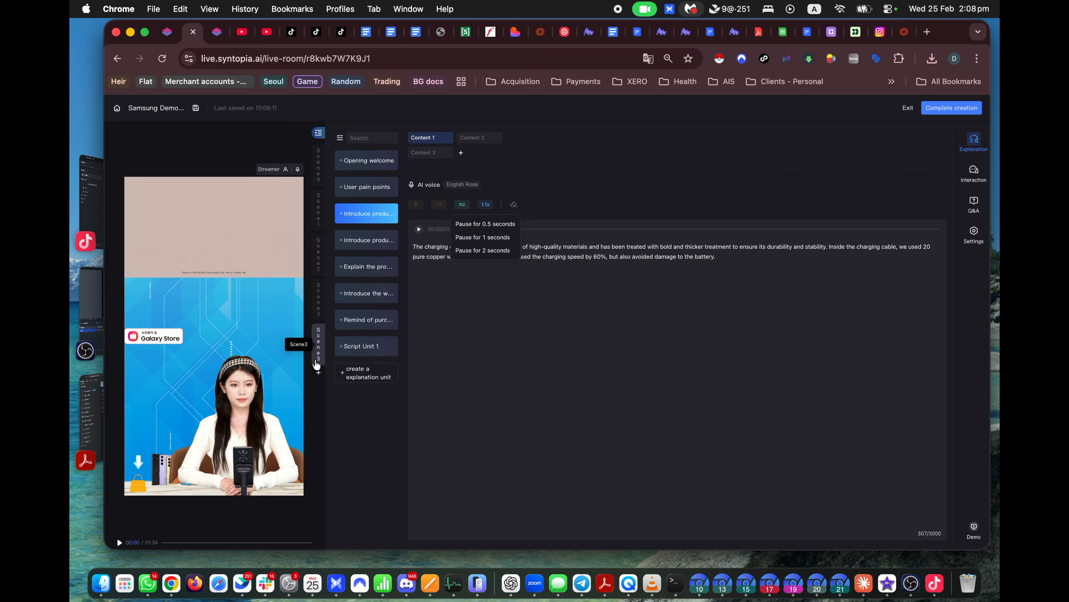
{"action": "left_click", "coordinate": [365, 165]}
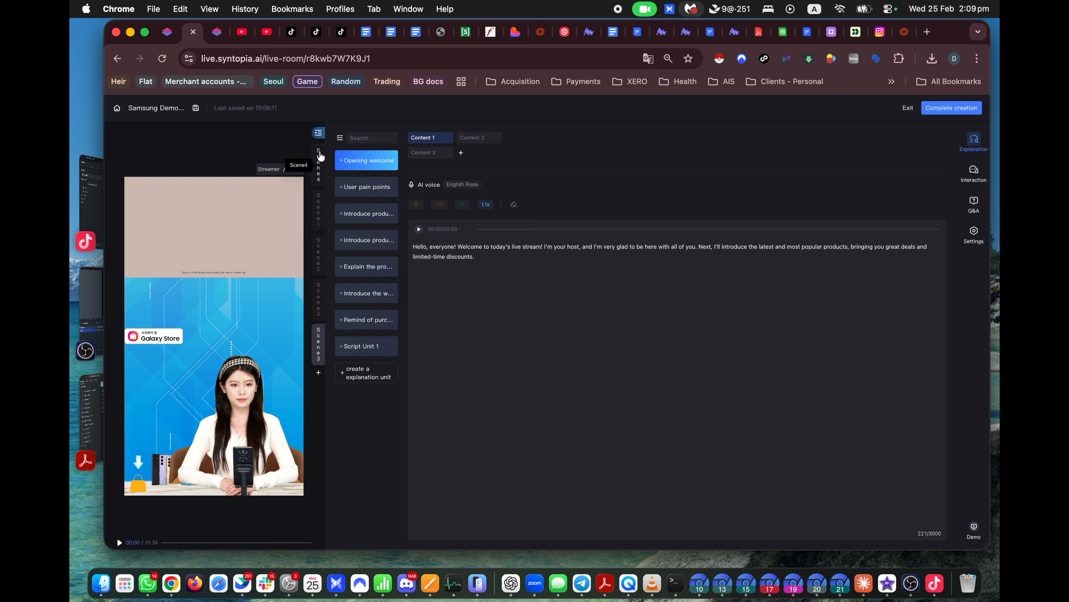
Step: Switch between Scenes 4 and 1 and play a preview of Scene 4's camera script
{"action": "left_click", "coordinate": [319, 162]}
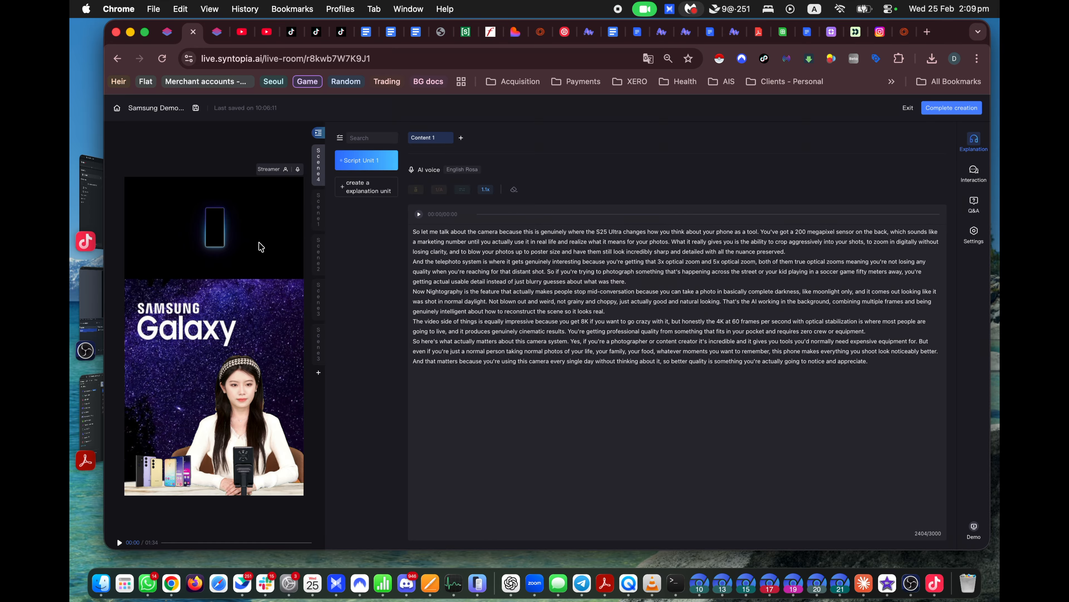
{"action": "left_click", "coordinate": [317, 211]}
{"action": "left_click", "coordinate": [318, 165]}
{"action": "left_click", "coordinate": [319, 221]}
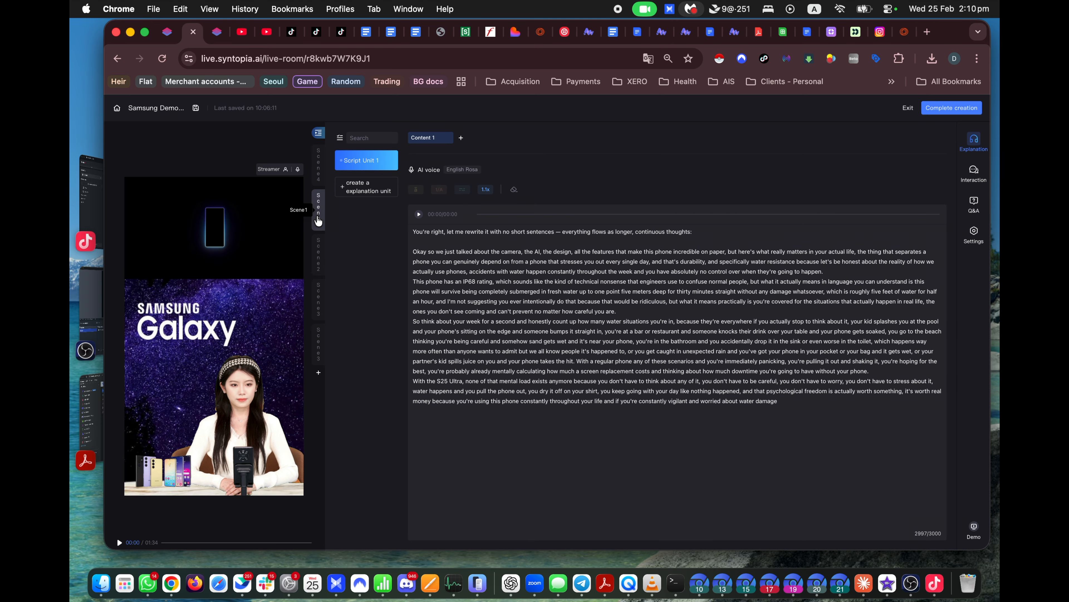
{"action": "left_click", "coordinate": [319, 166]}
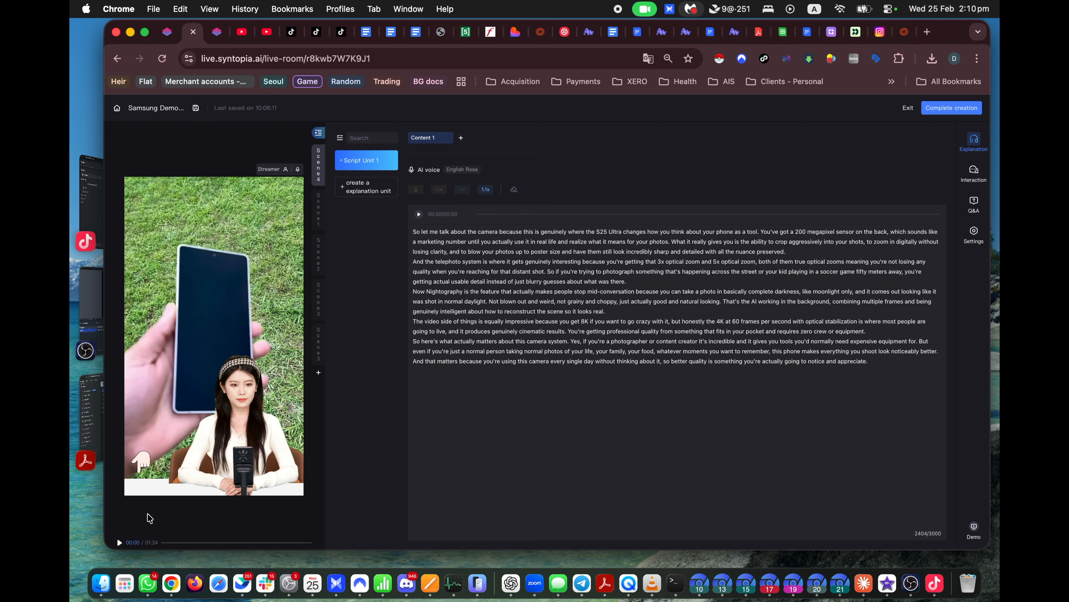
{"action": "left_click", "coordinate": [119, 542]}
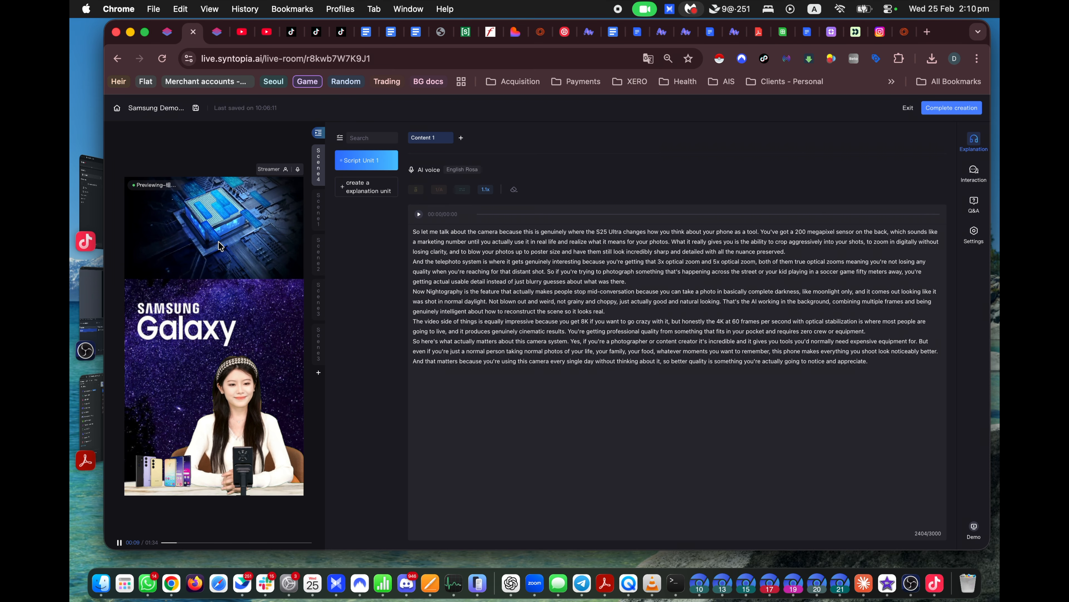
Step: Cycle through Scenes 1–4, preview Scene 4 again, and open Scene 2's water test
{"action": "left_click", "coordinate": [315, 216]}
{"action": "left_click", "coordinate": [317, 255]}
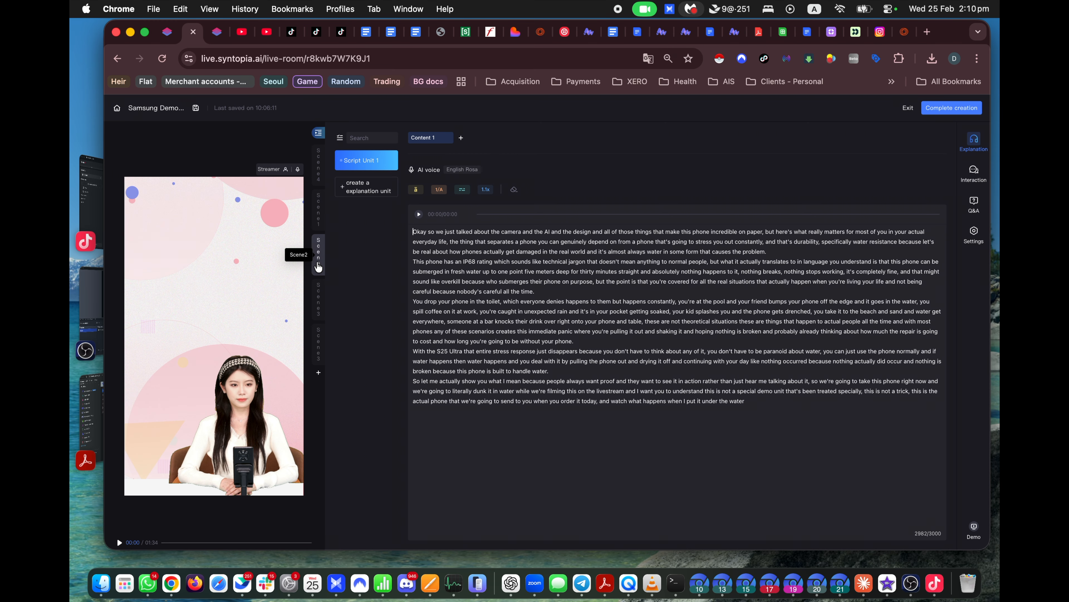
{"action": "left_click", "coordinate": [317, 307]}
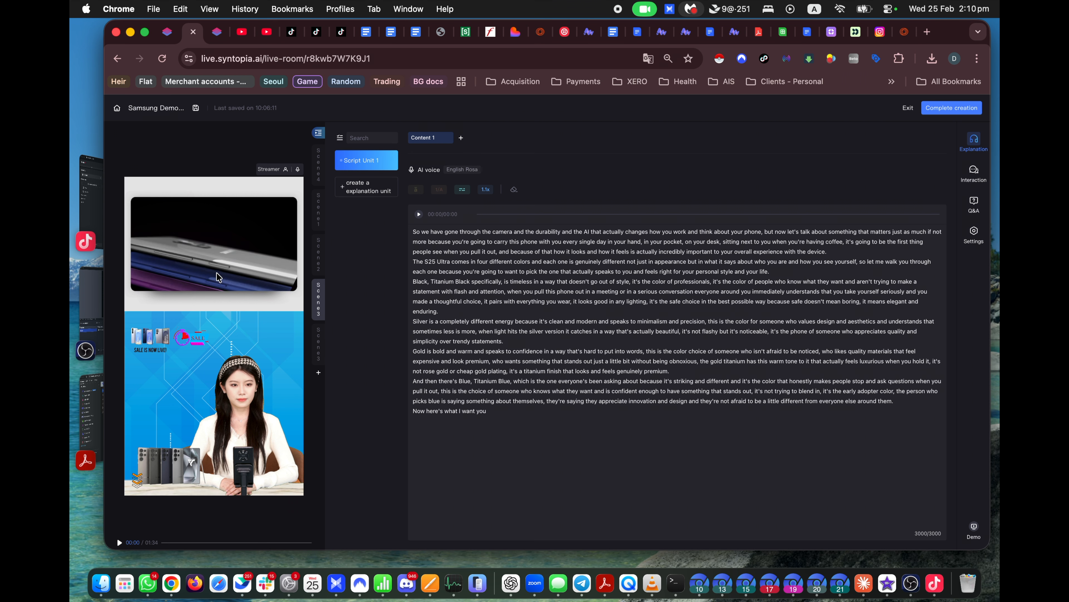
{"action": "left_click", "coordinate": [316, 352]}
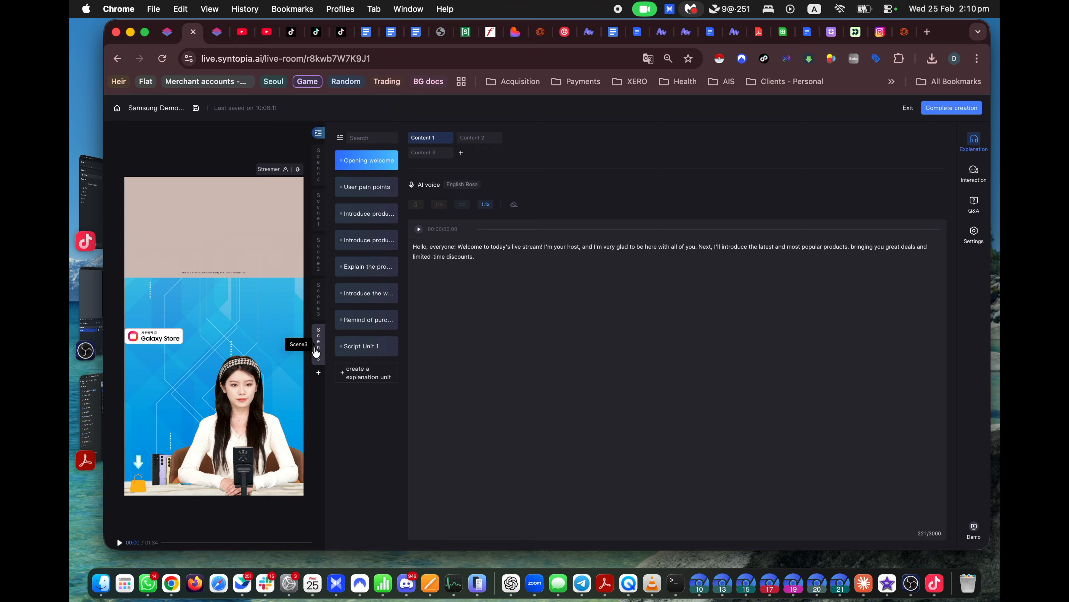
{"action": "left_click", "coordinate": [315, 170]}
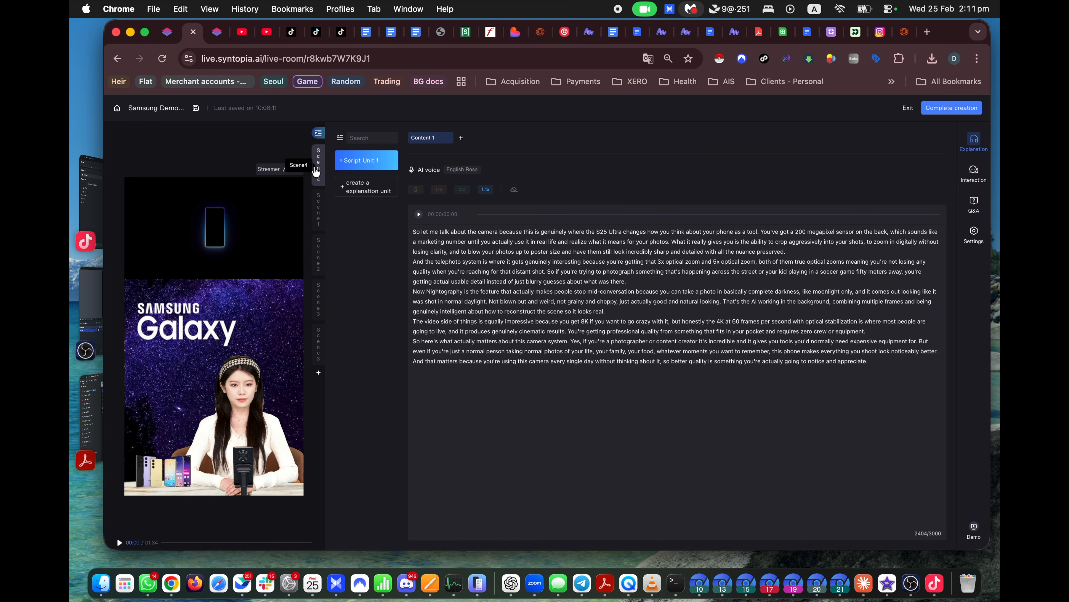
{"action": "left_click", "coordinate": [316, 213]}
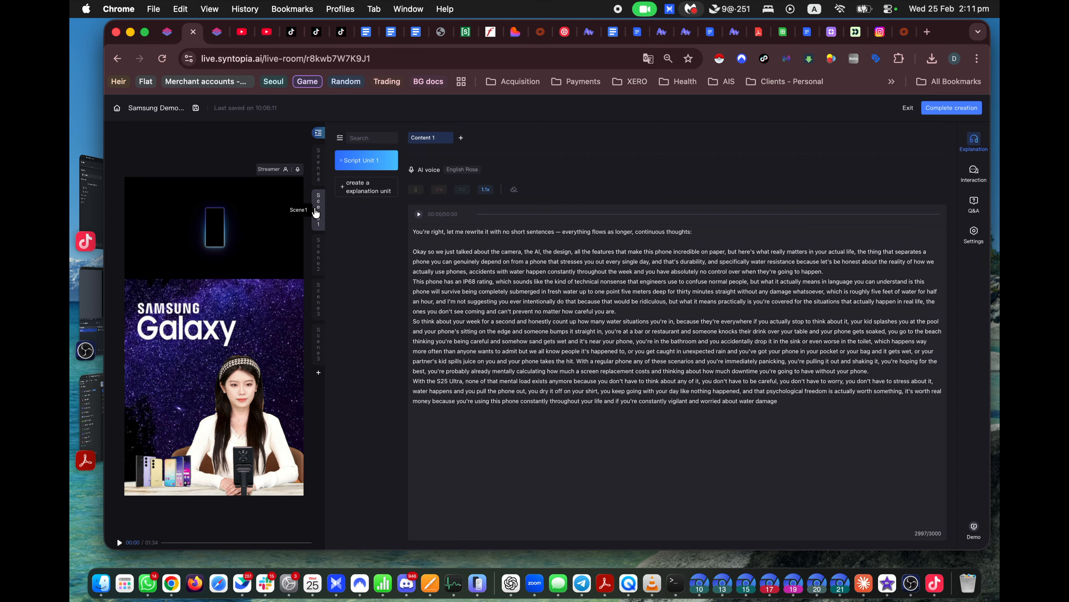
{"action": "left_click", "coordinate": [316, 173]}
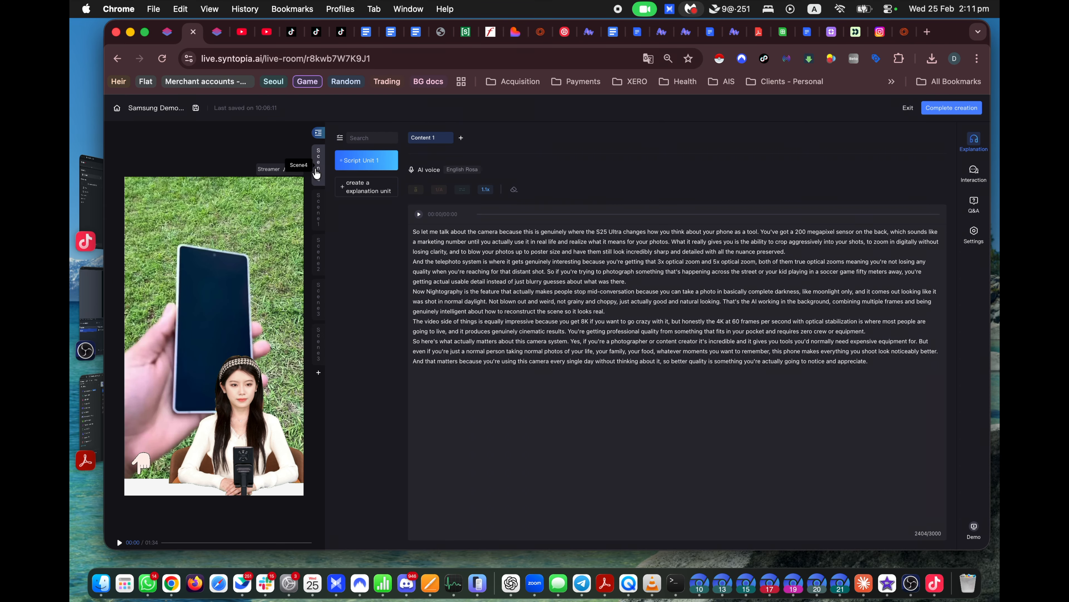
{"action": "left_click", "coordinate": [119, 542]}
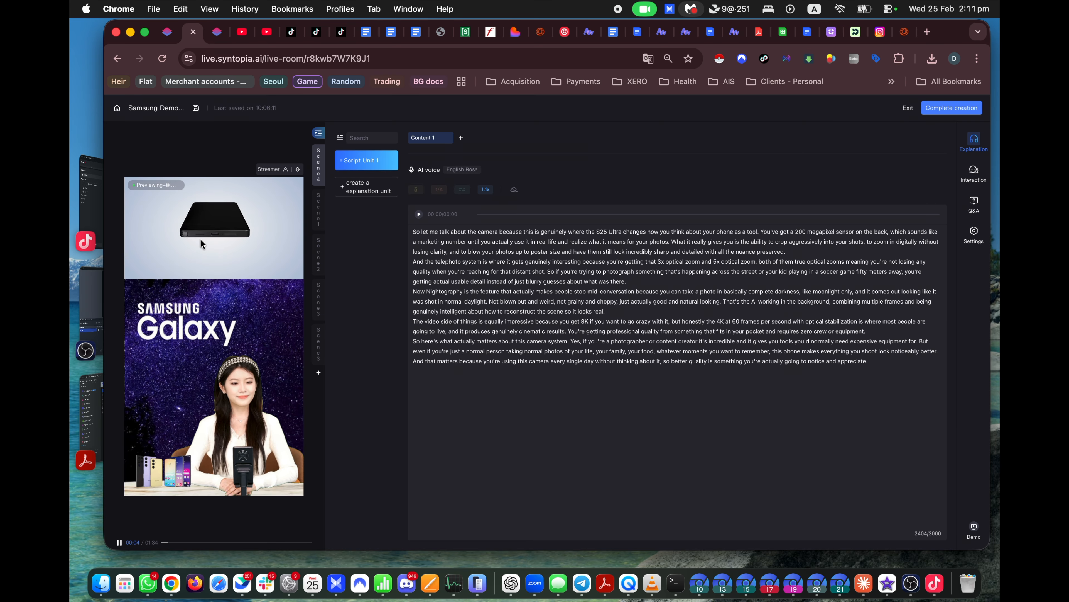
{"action": "left_click", "coordinate": [314, 203]}
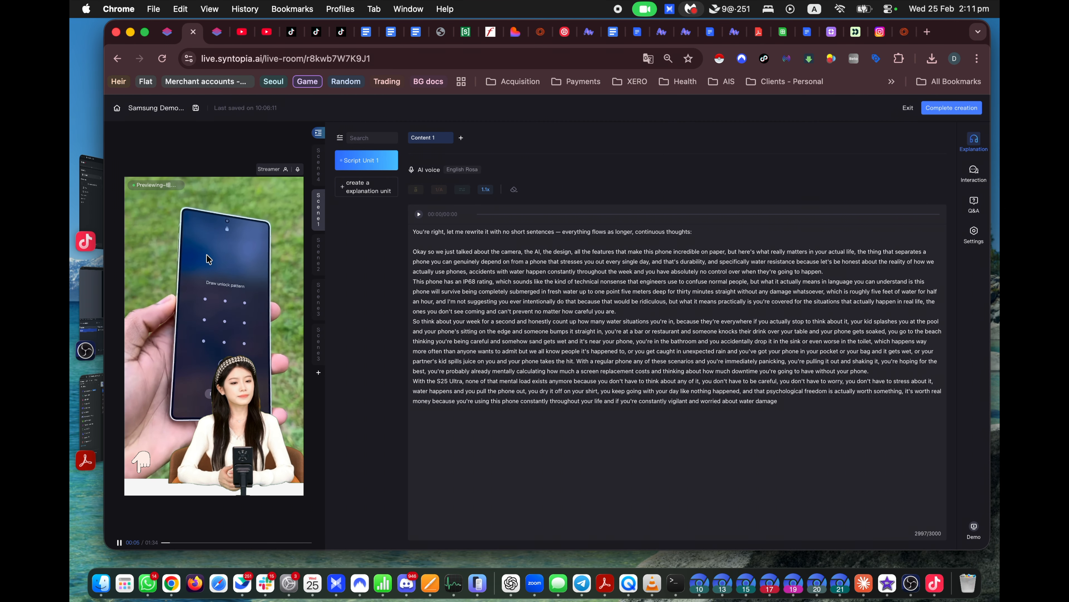
{"action": "left_click", "coordinate": [319, 257]}
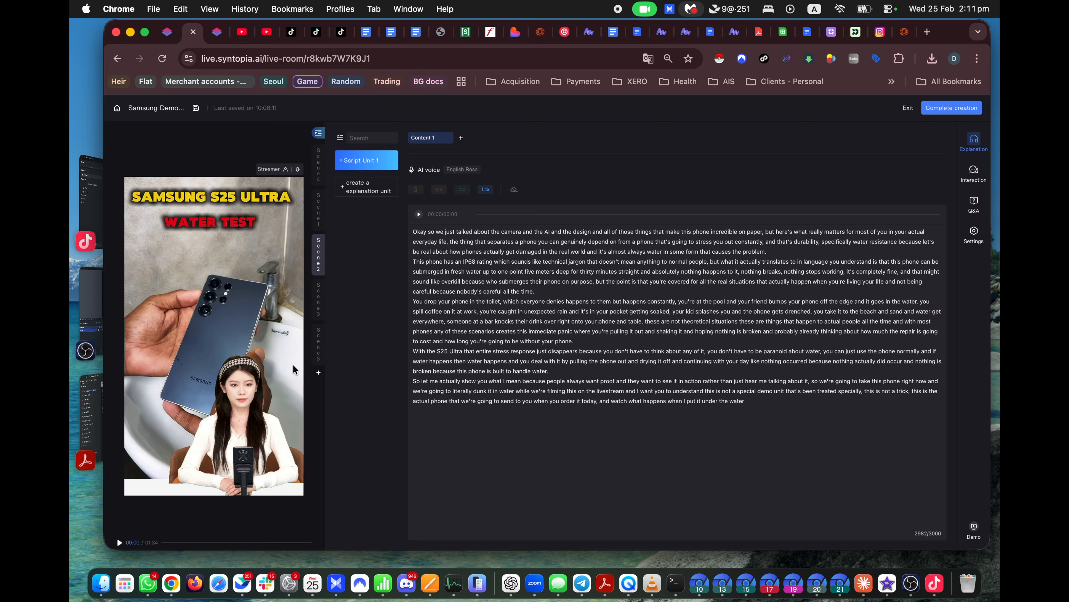
{"action": "left_click", "coordinate": [791, 382]}
{"action": "left_click_drag", "start_coordinate": [778, 404], "coordinate": [411, 230]}
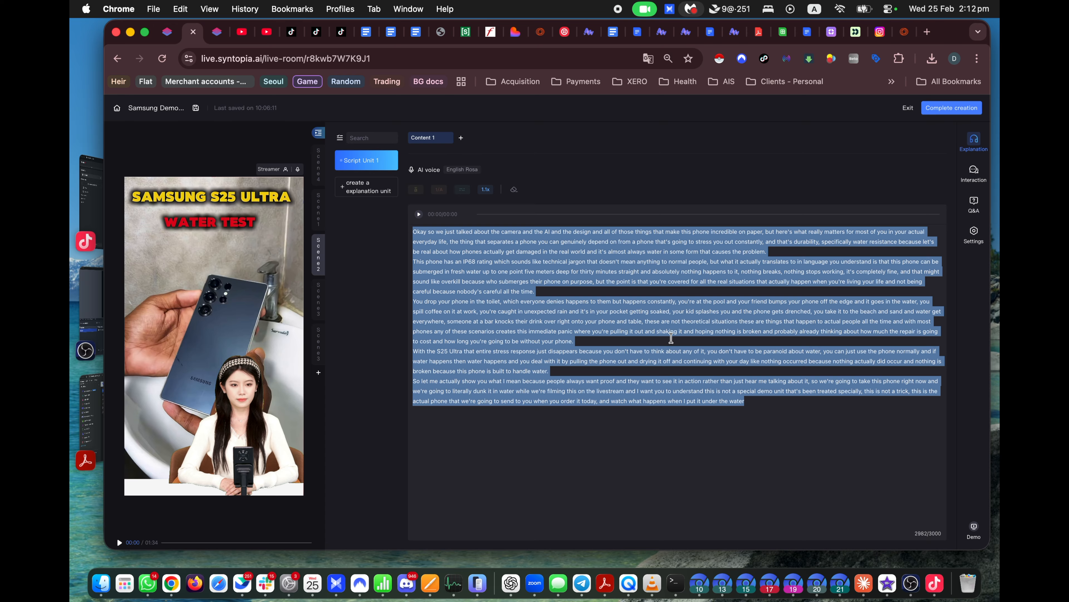
{"action": "left_click_drag", "start_coordinate": [757, 400], "coordinate": [401, 232]}
{"action": "left_click", "coordinate": [767, 411]}
{"action": "left_click_drag", "start_coordinate": [741, 402], "coordinate": [400, 232]}
{"action": "left_click", "coordinate": [633, 290]}
{"action": "scroll", "coordinate": [775, 322], "scroll_direction": "up", "scroll_amount": 3}
{"action": "scroll", "coordinate": [776, 318], "scroll_direction": "down", "scroll_amount": 3}
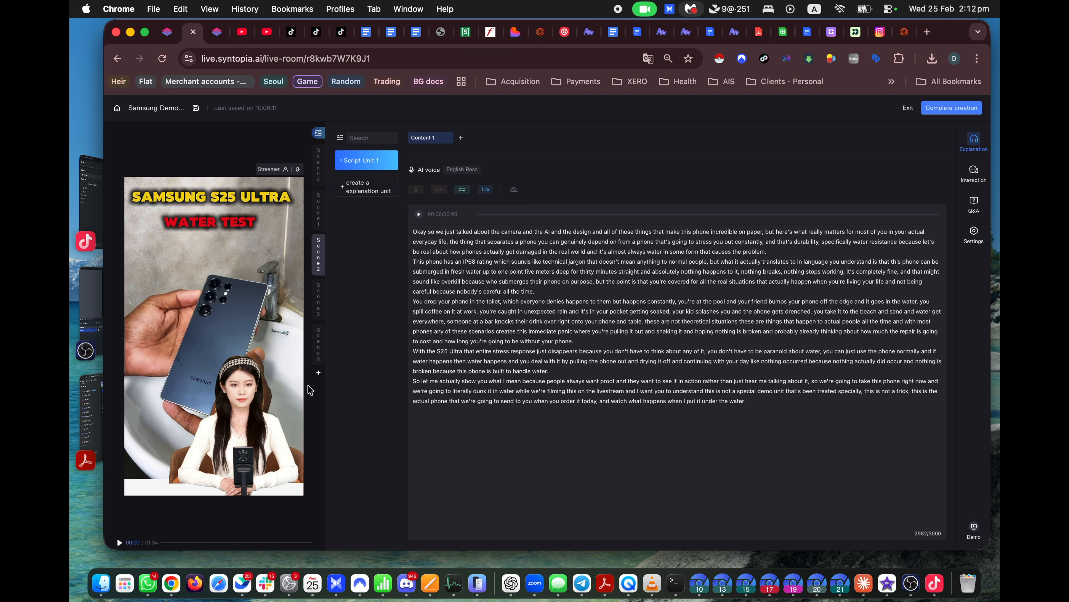
{"action": "scroll", "coordinate": [775, 302], "scroll_direction": "up", "scroll_amount": 3}
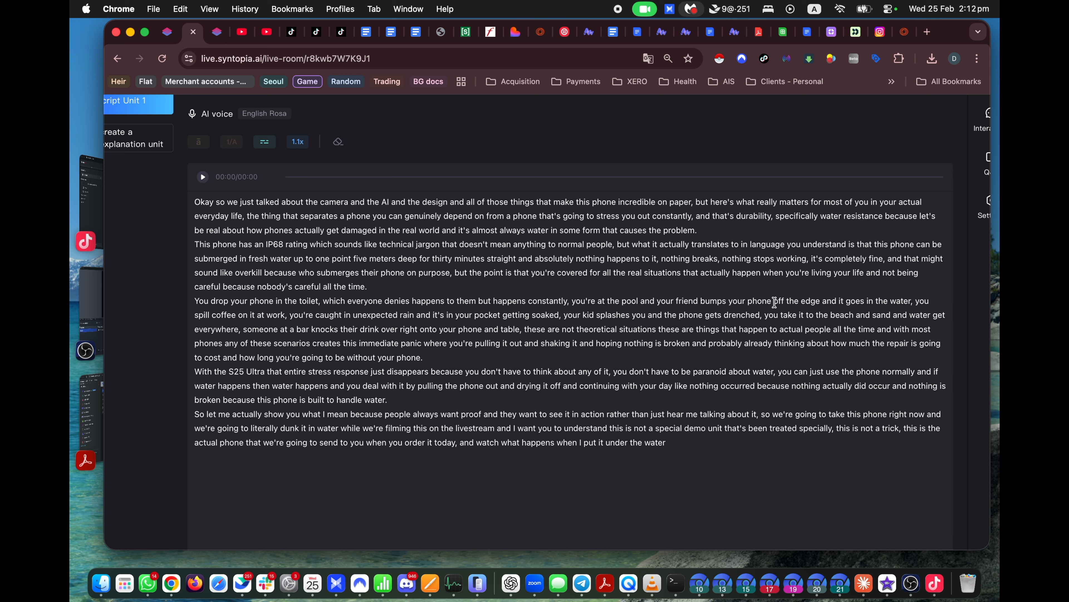
Step: Select the water test script's opening paragraphs and place the caret after the first one
{"action": "left_click_drag", "start_coordinate": [697, 230], "coordinate": [350, 200]}
{"action": "left_click", "coordinate": [198, 199]}
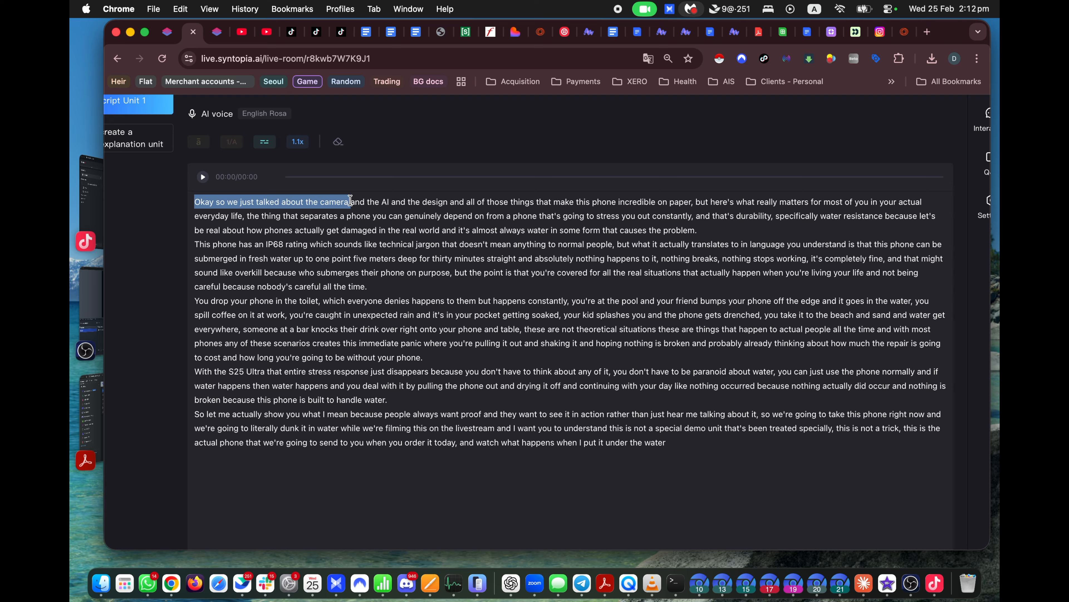
{"action": "left_click", "coordinate": [481, 200]}
{"action": "left_click_drag", "start_coordinate": [196, 202], "coordinate": [692, 204]}
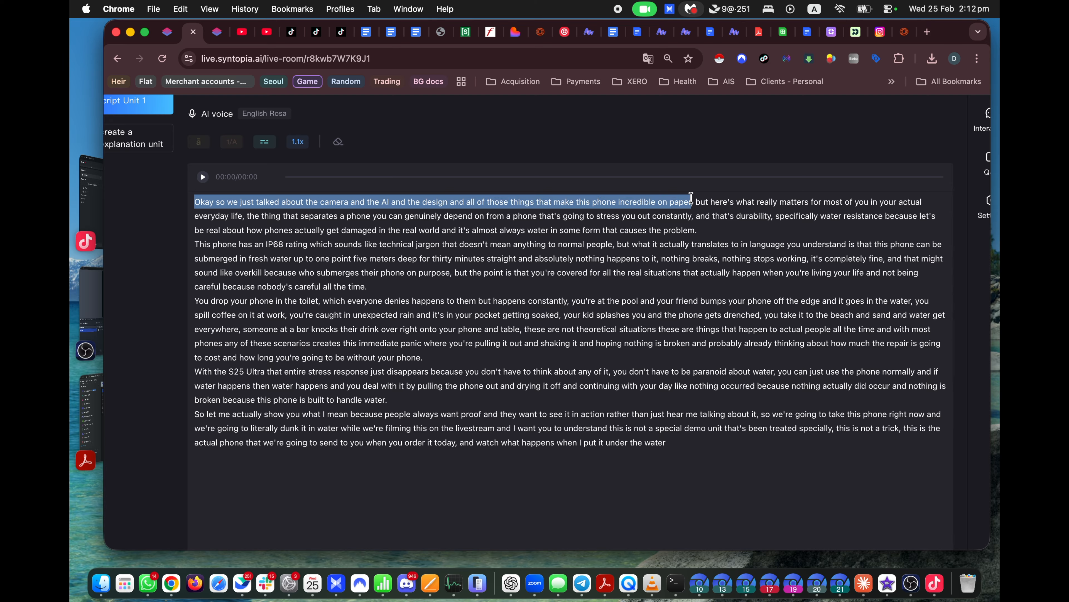
{"action": "left_click", "coordinate": [706, 230]}
{"action": "scroll", "coordinate": [707, 230], "scroll_direction": "down", "scroll_amount": 5}
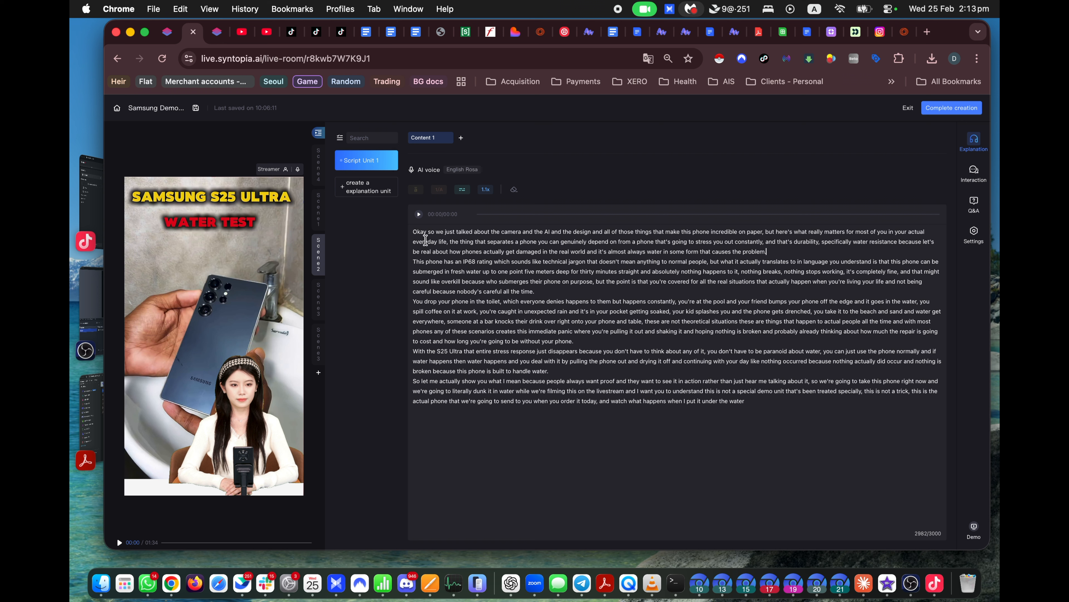
{"action": "left_click_drag", "start_coordinate": [411, 229], "coordinate": [543, 252]}
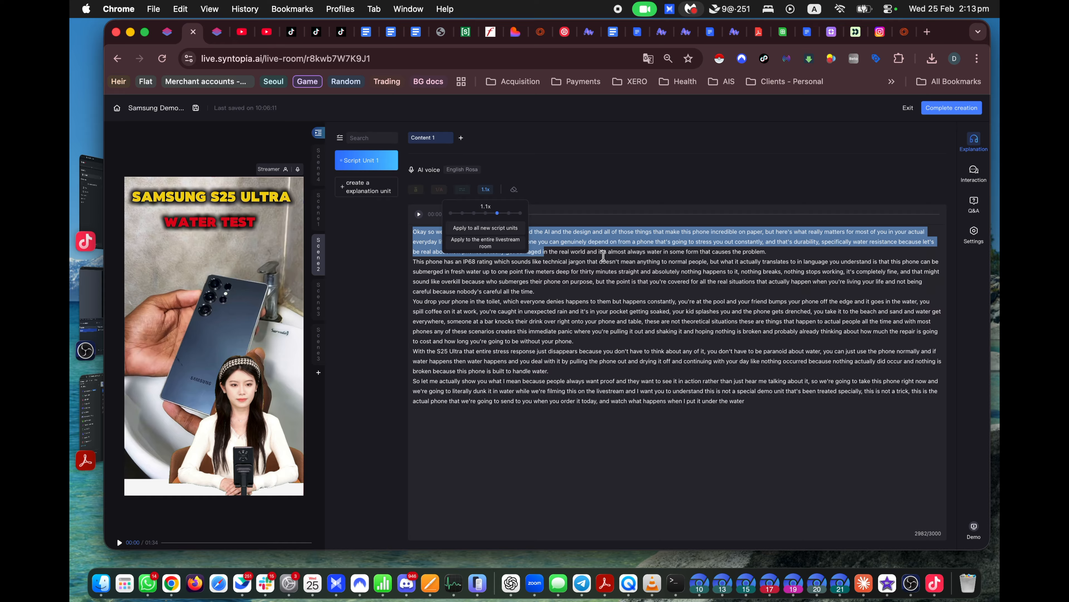
{"action": "left_click", "coordinate": [638, 264]}
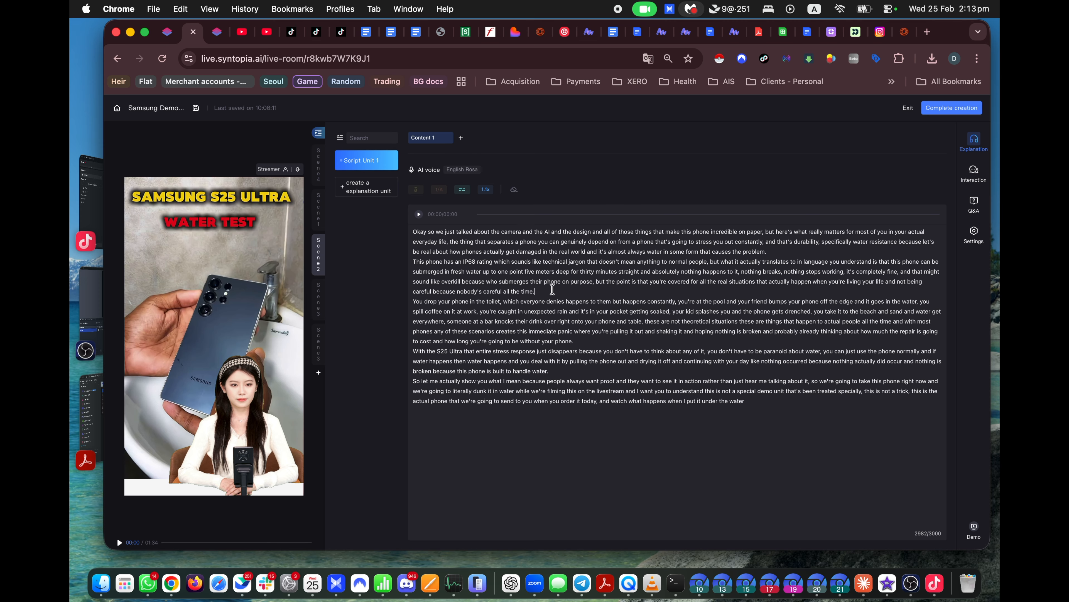
Step: Insert blank lines after the first through fourth paragraphs of the water test script
{"action": "mouse_move", "coordinate": [487, 191]}
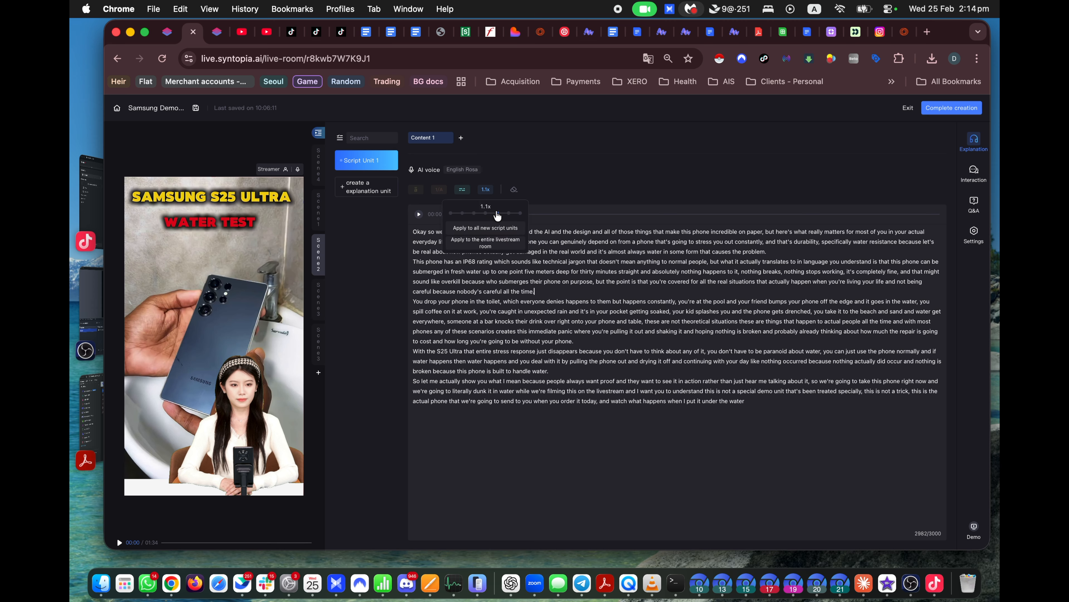
{"action": "key", "text": "Return"}
{"action": "left_click", "coordinate": [630, 348]}
{"action": "key", "text": "Return"}
{"action": "key", "text": "Return"}
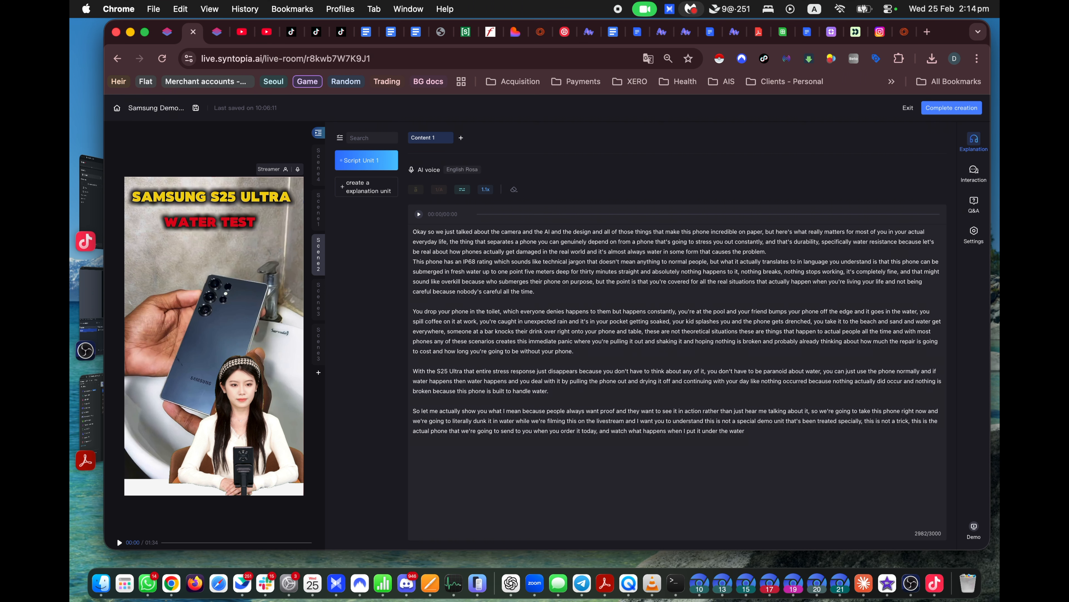
{"action": "left_click", "coordinate": [797, 253]}
{"action": "key", "text": "Return"}
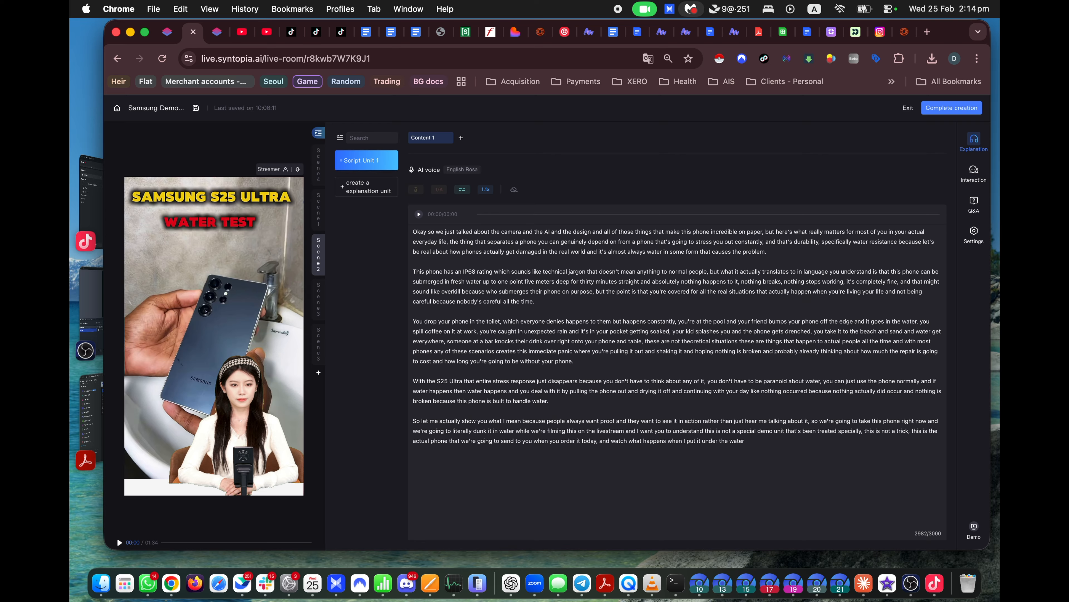
{"action": "left_click", "coordinate": [561, 304]}
{"action": "left_click_drag", "start_coordinate": [413, 232], "coordinate": [572, 310]}
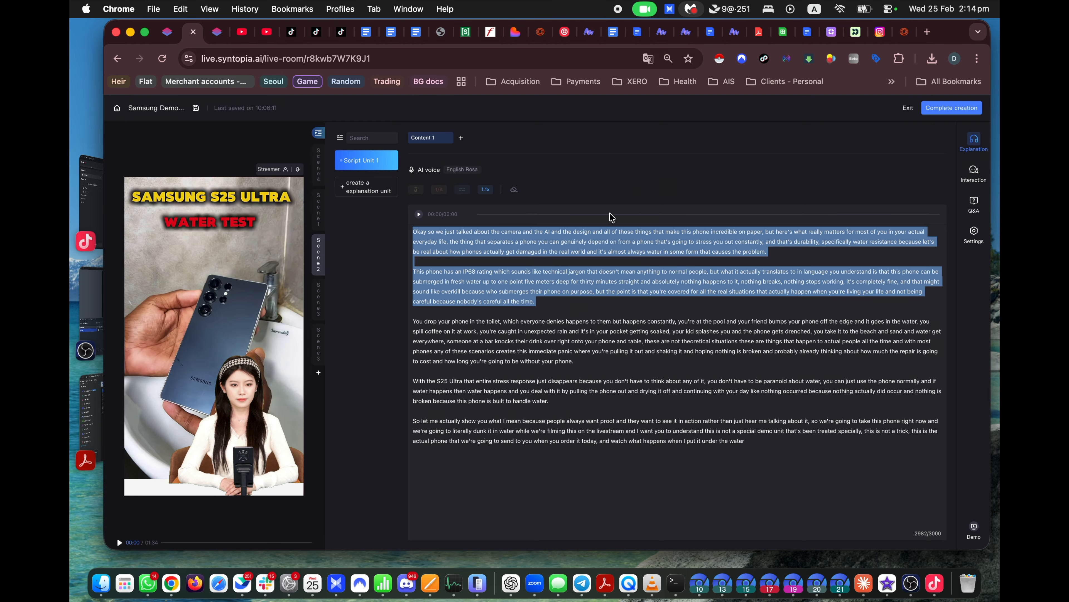
{"action": "left_click", "coordinate": [974, 171]}
Step: Set interaction Script Unit 4's type to Peer-to-peer welcome
{"action": "left_click", "coordinate": [828, 155]}
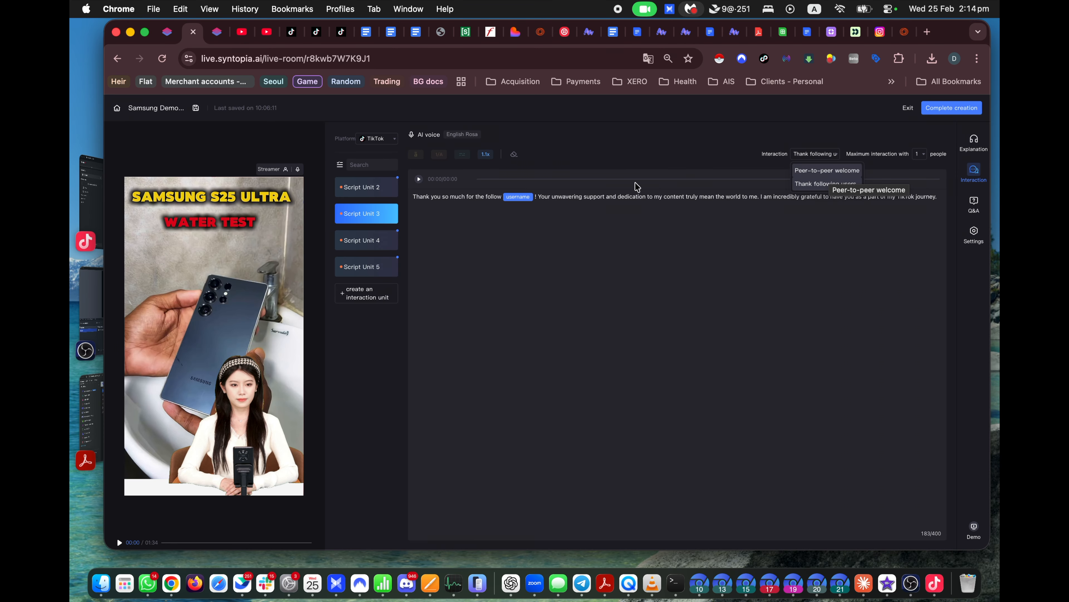
{"action": "left_click", "coordinate": [370, 244]}
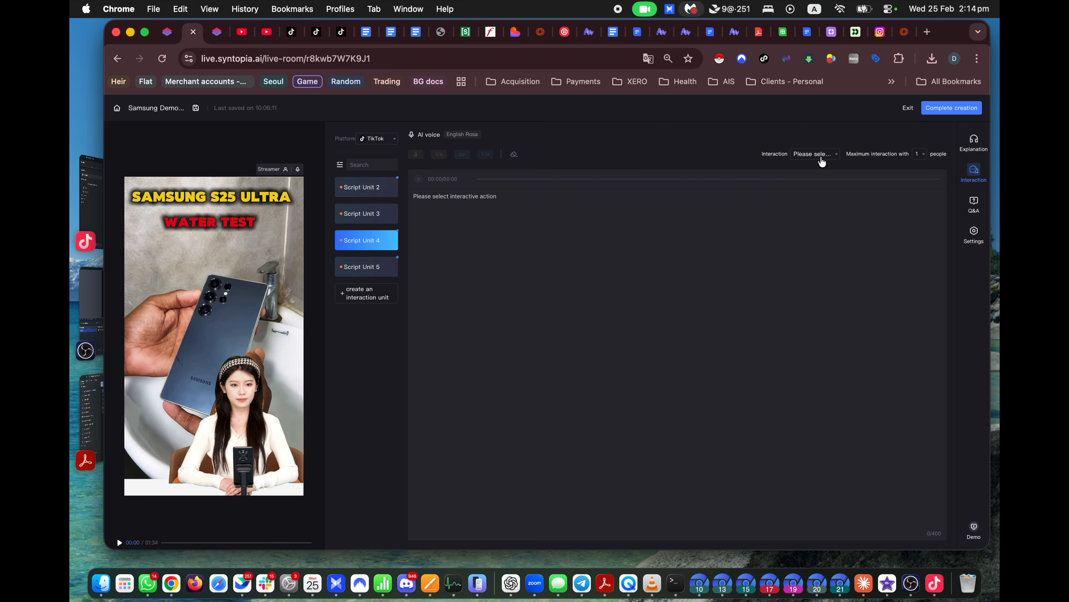
{"action": "left_click", "coordinate": [821, 155]}
{"action": "left_click", "coordinate": [839, 178]}
Step: Replace the welcome's ending with "Let me know if you have any questions."
{"action": "left_click", "coordinate": [536, 196]}
{"action": "left_click_drag", "start_coordinate": [414, 197], "coordinate": [594, 197]}
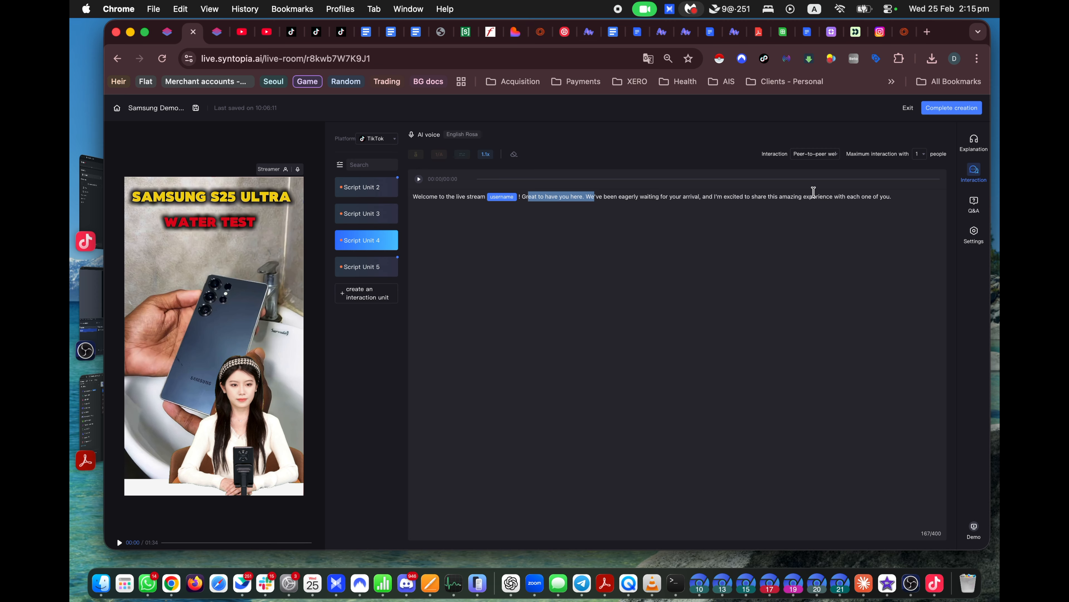
{"action": "left_click_drag", "start_coordinate": [659, 198], "coordinate": [618, 201]}
{"action": "left_click", "coordinate": [825, 203]}
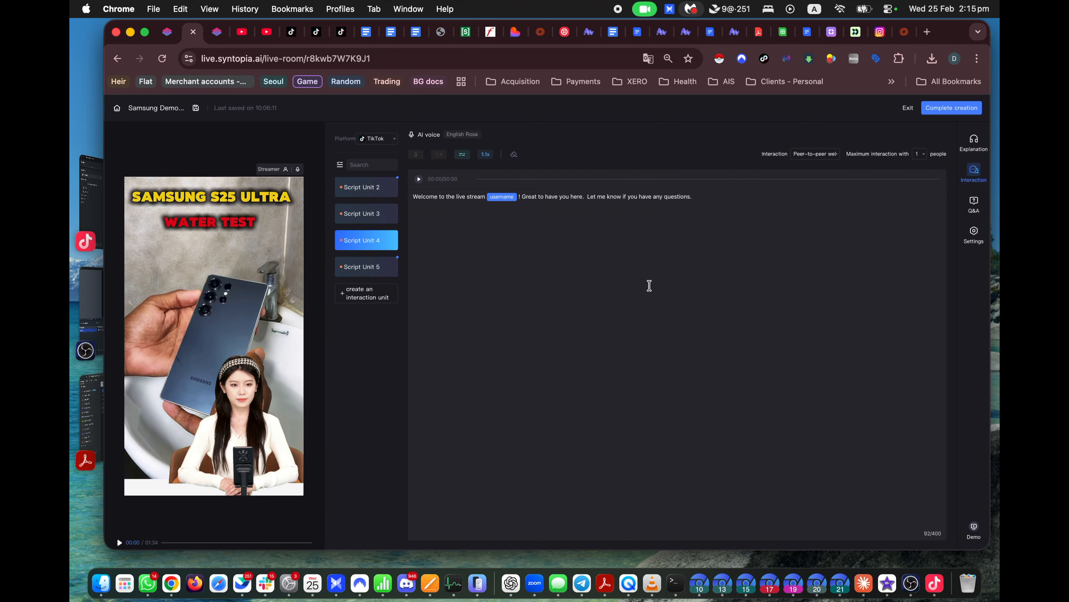
{"action": "left_click", "coordinate": [975, 203]}
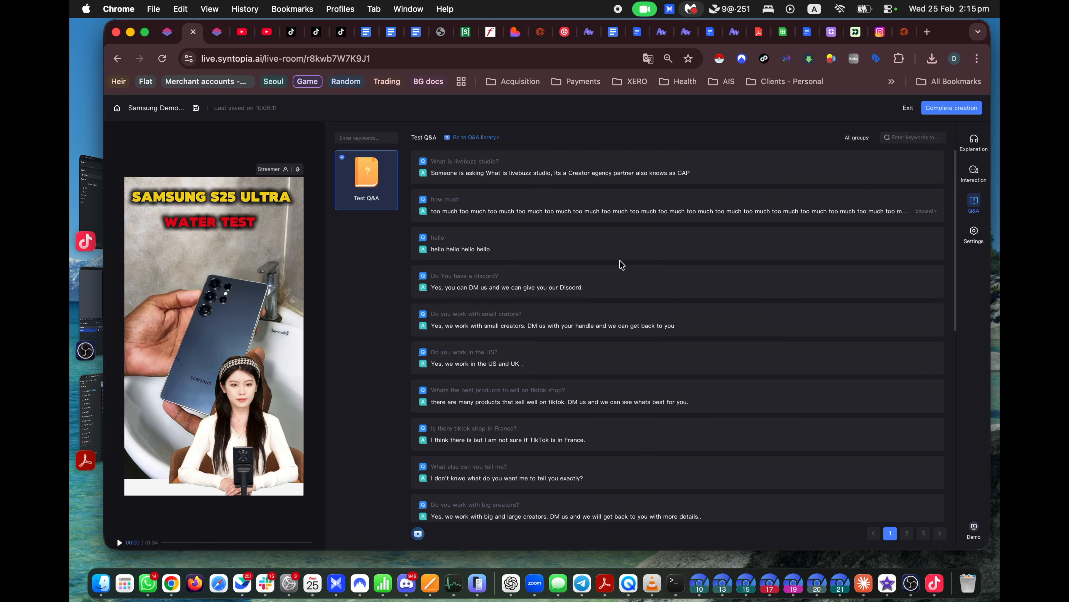
Step: Open the full Test Q&A library and show the business purchase invoice question
{"action": "scroll", "coordinate": [619, 261], "scroll_direction": "down", "scroll_amount": 10}
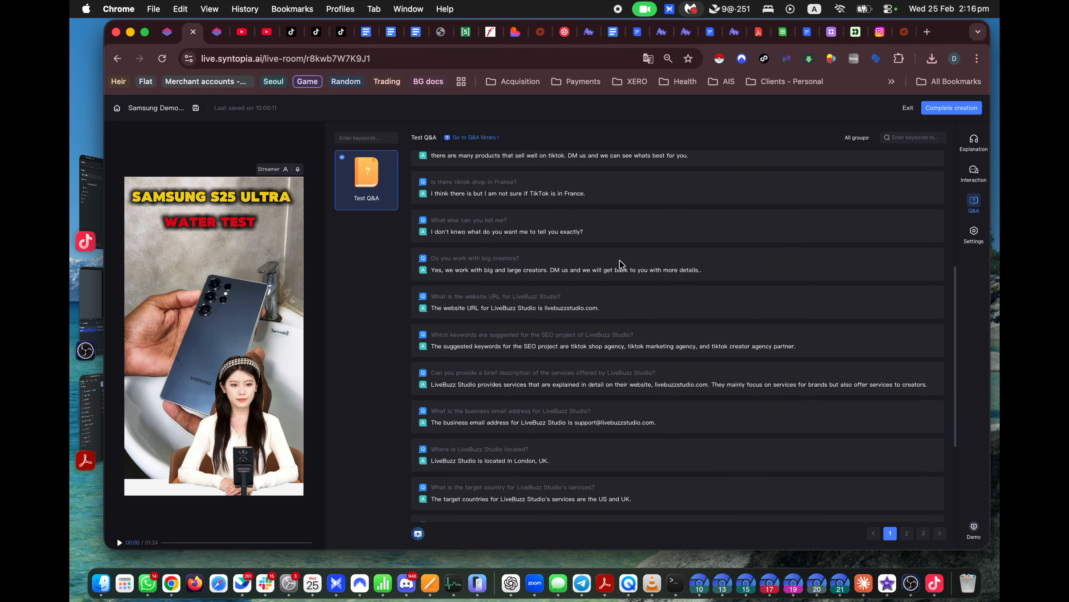
{"action": "left_click_drag", "start_coordinate": [549, 315], "coordinate": [431, 318]}
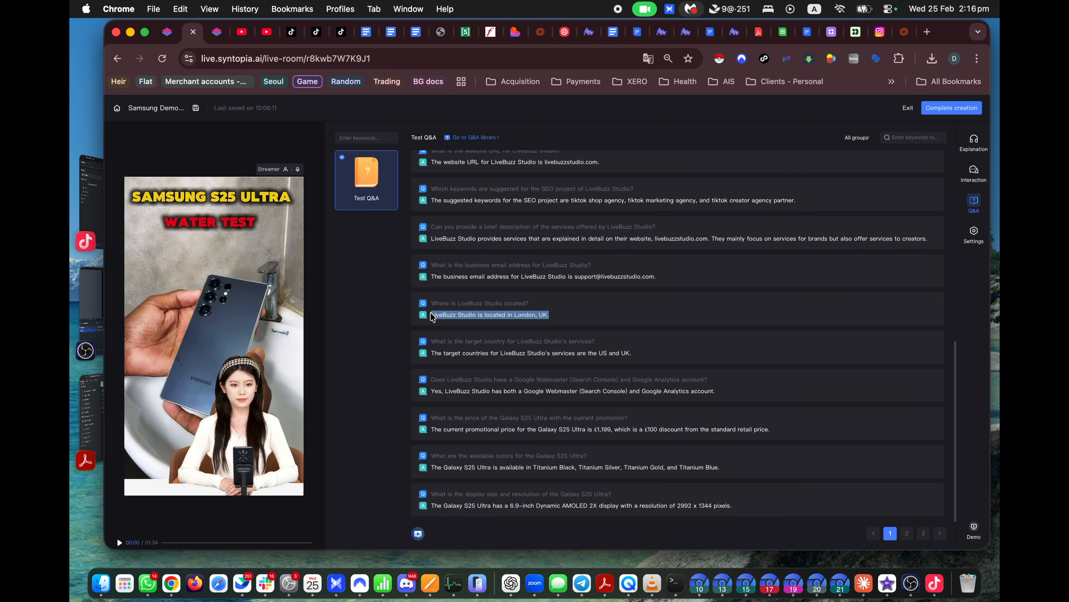
{"action": "left_click", "coordinate": [573, 312]}
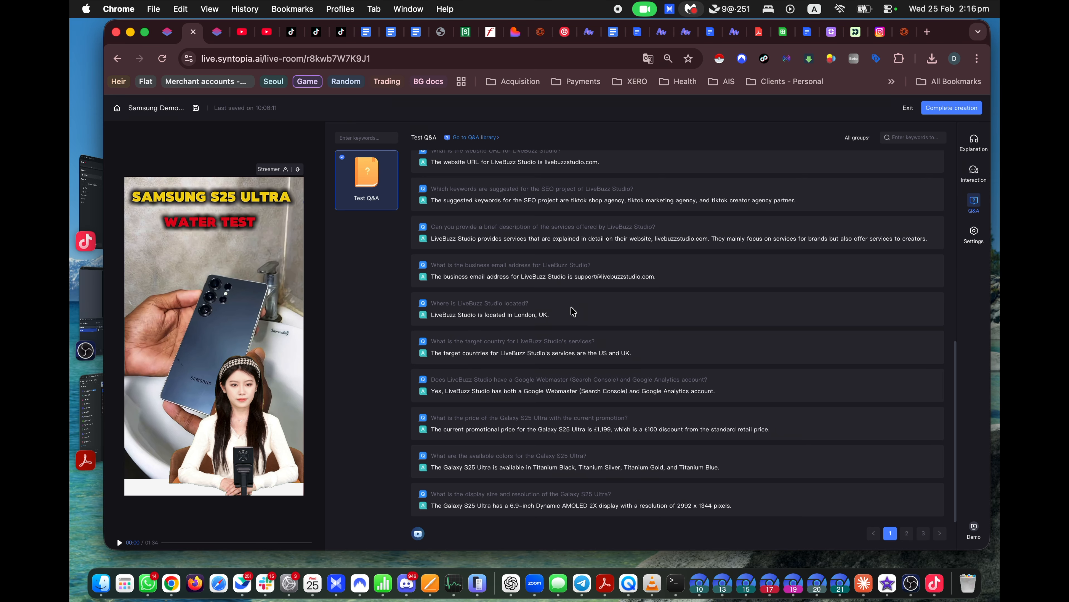
{"action": "left_click", "coordinate": [483, 139]}
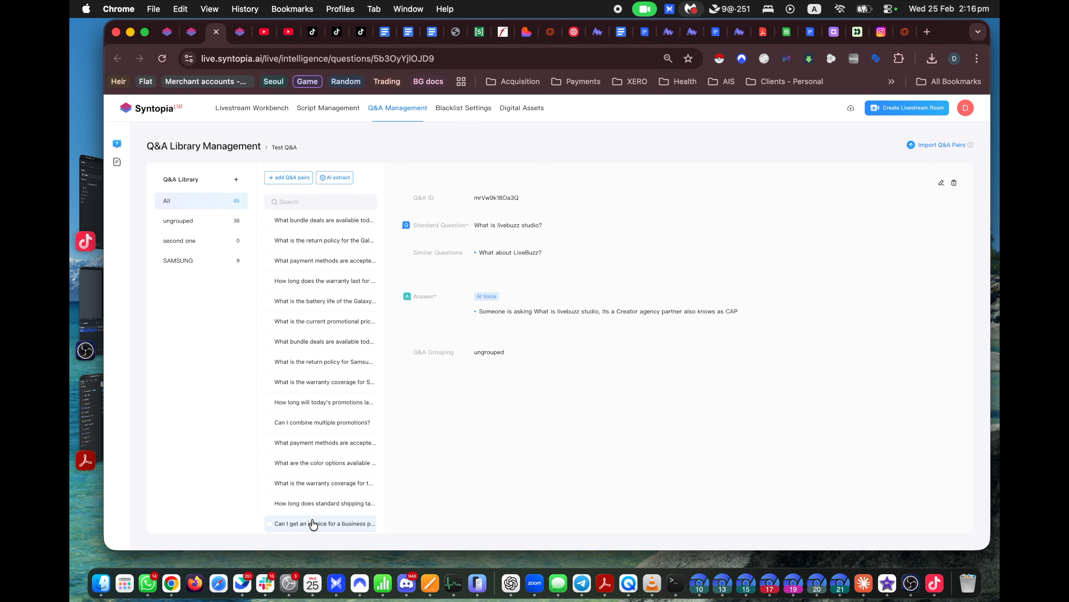
{"action": "left_click", "coordinate": [313, 524]}
Step: Select the invoice question and its answer text to review them
{"action": "left_click_drag", "start_coordinate": [616, 227], "coordinate": [474, 226]}
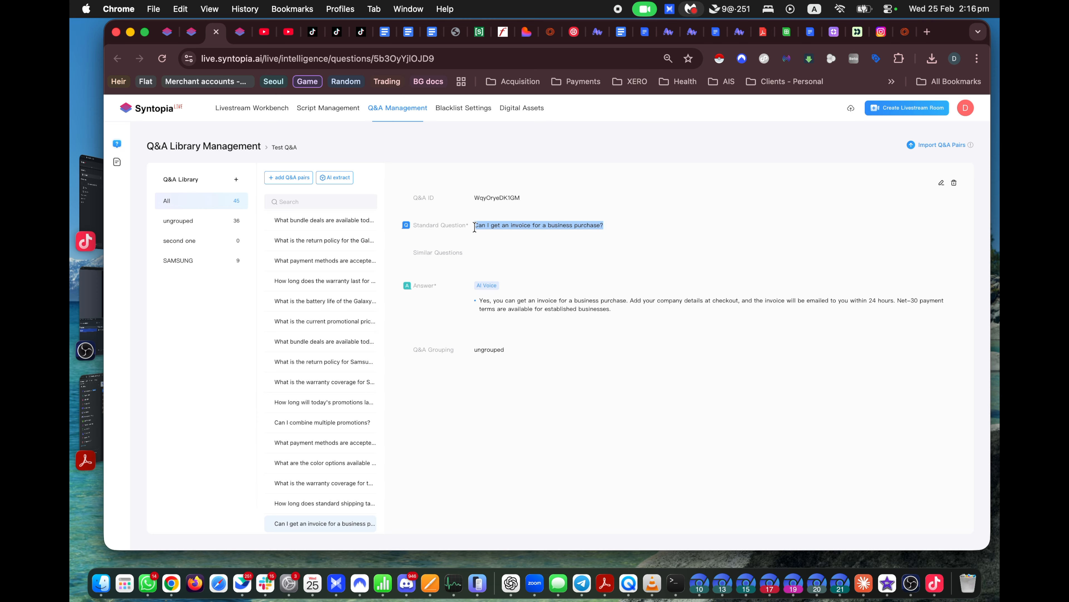
{"action": "left_click", "coordinate": [525, 224]}
{"action": "triple_click", "coordinate": [638, 310]}
{"action": "left_click_drag", "start_coordinate": [637, 309], "coordinate": [474, 301]}
{"action": "left_click_drag", "start_coordinate": [474, 225], "coordinate": [613, 227]}
{"action": "left_click_drag", "start_coordinate": [608, 224], "coordinate": [483, 225]}
{"action": "left_click", "coordinate": [497, 225]}
{"action": "left_click_drag", "start_coordinate": [484, 225], "coordinate": [568, 225]}
{"action": "left_click_drag", "start_coordinate": [468, 300], "coordinate": [626, 322]}
{"action": "left_click", "coordinate": [621, 312]}
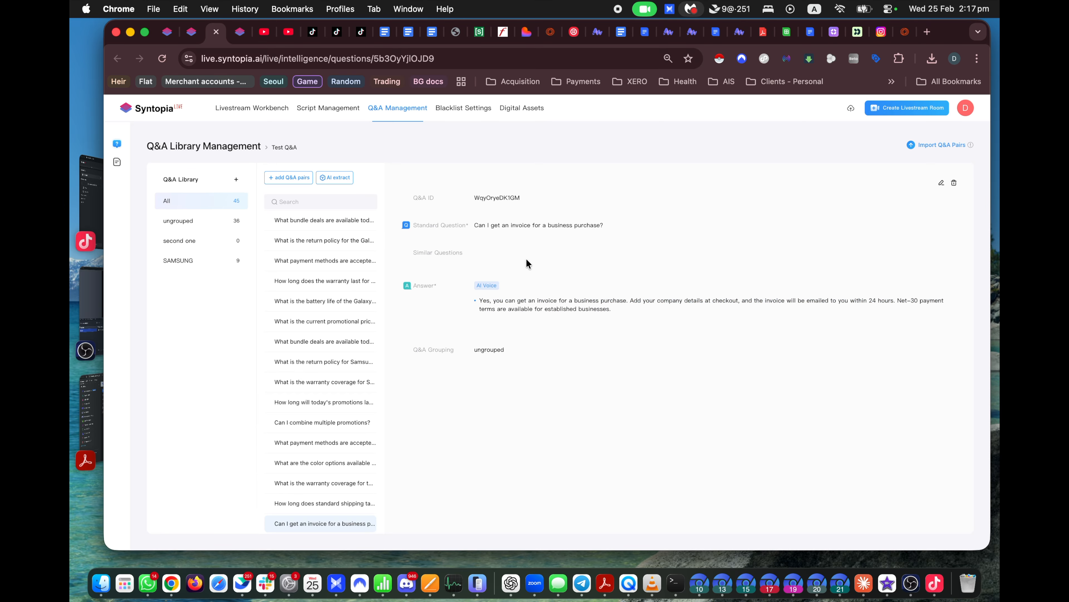
{"action": "left_click_drag", "start_coordinate": [479, 225], "coordinate": [617, 224]}
{"action": "left_click_drag", "start_coordinate": [476, 299], "coordinate": [628, 309]}
{"action": "left_click_drag", "start_coordinate": [611, 227], "coordinate": [471, 228]}
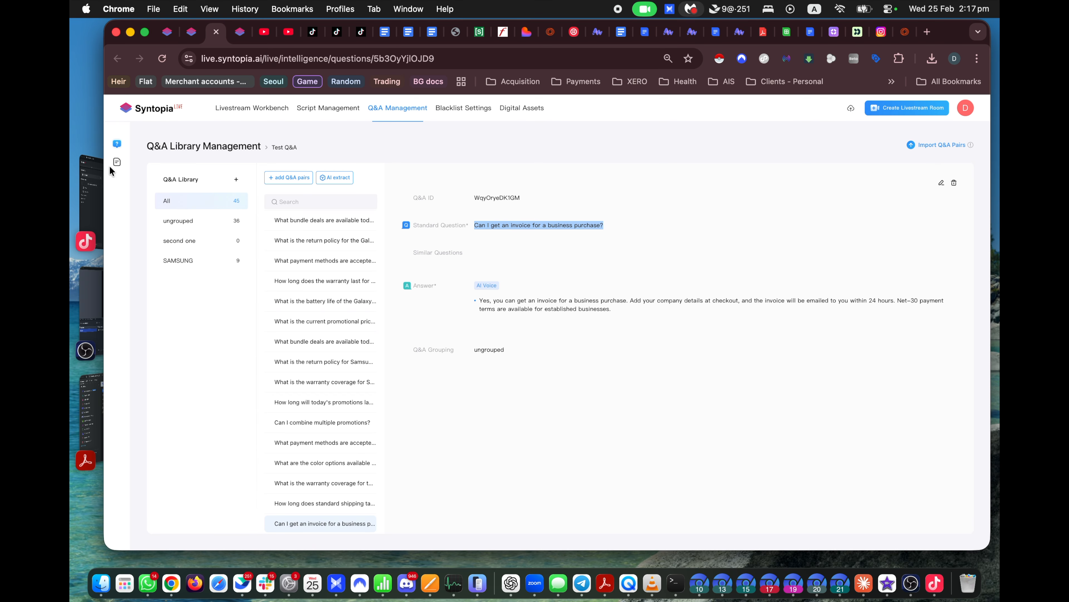
Step: Review Unknown Question Learning and dismiss the add form for the bundle deals question
{"action": "left_click", "coordinate": [116, 164]}
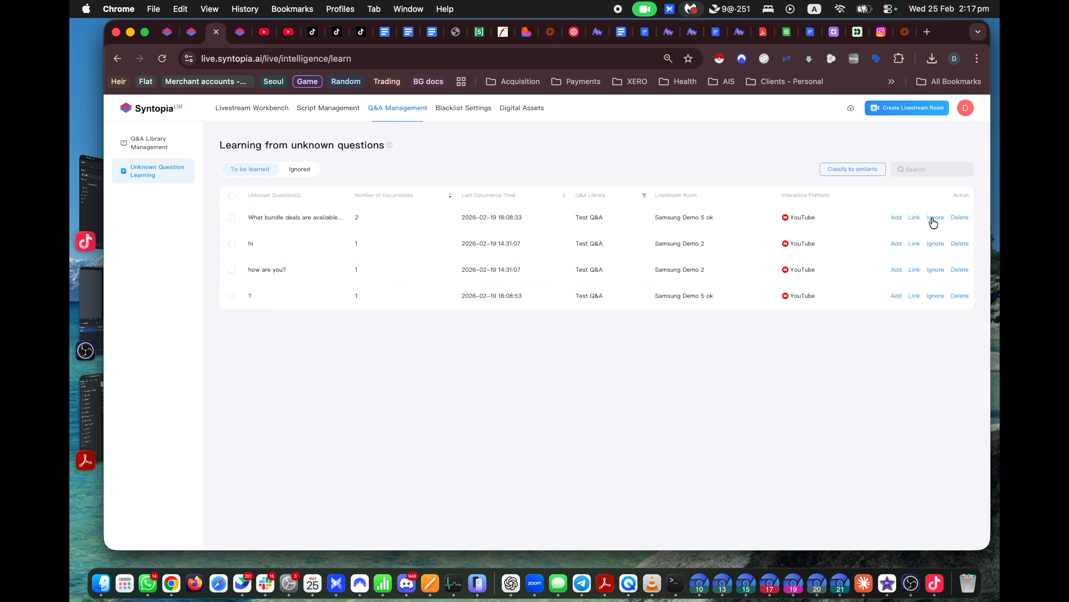
{"action": "left_click", "coordinate": [896, 217]}
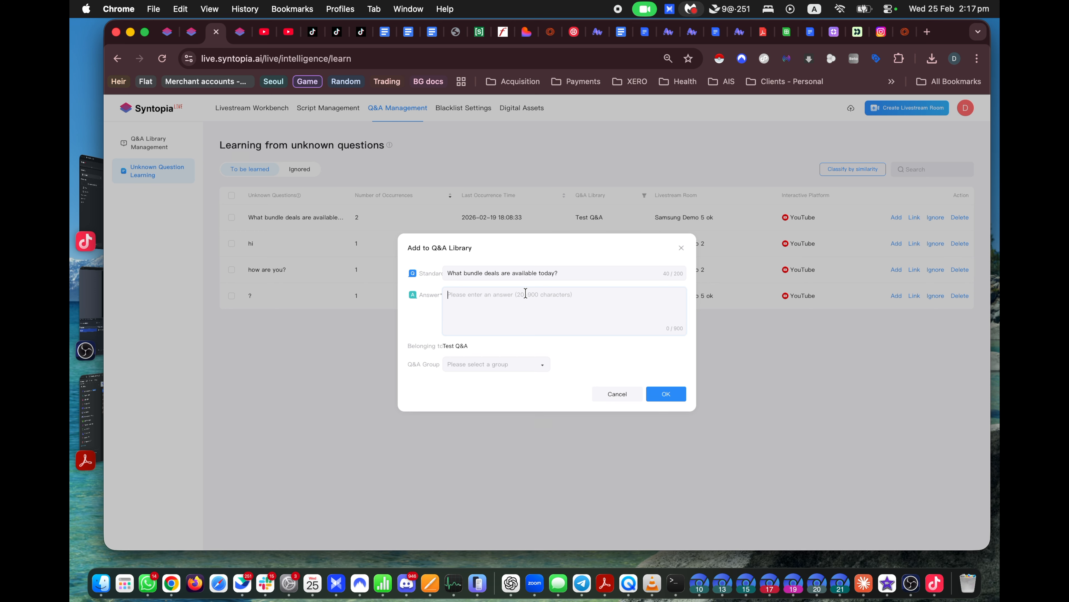
{"action": "left_click", "coordinate": [137, 141]}
Step: Back in Q&A Library Management, open Test Q&A and view the payment methods question
{"action": "left_click", "coordinate": [138, 143]}
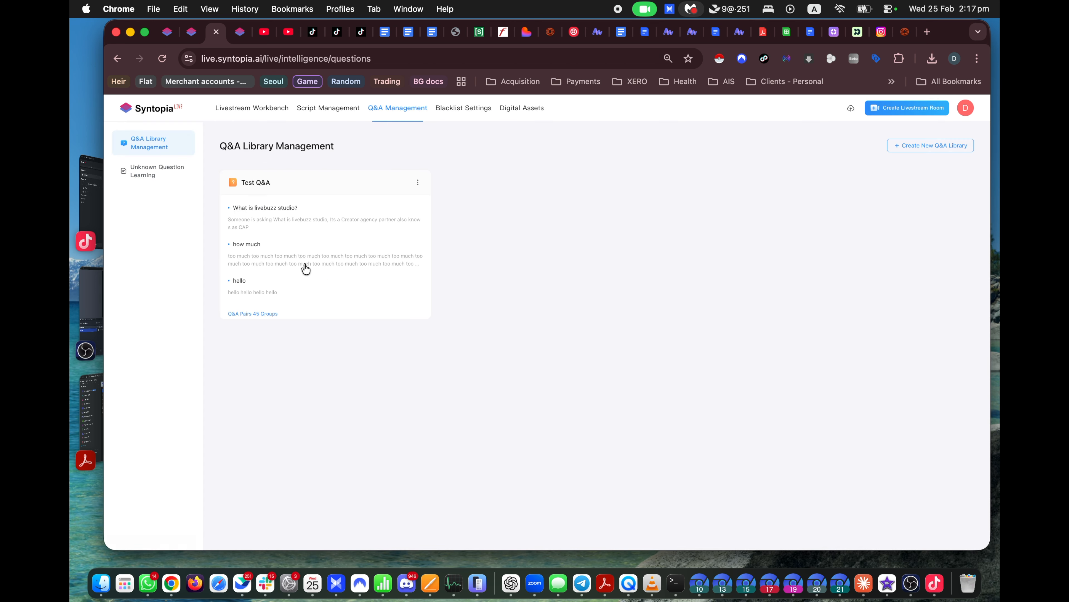
{"action": "left_click", "coordinate": [398, 262]}
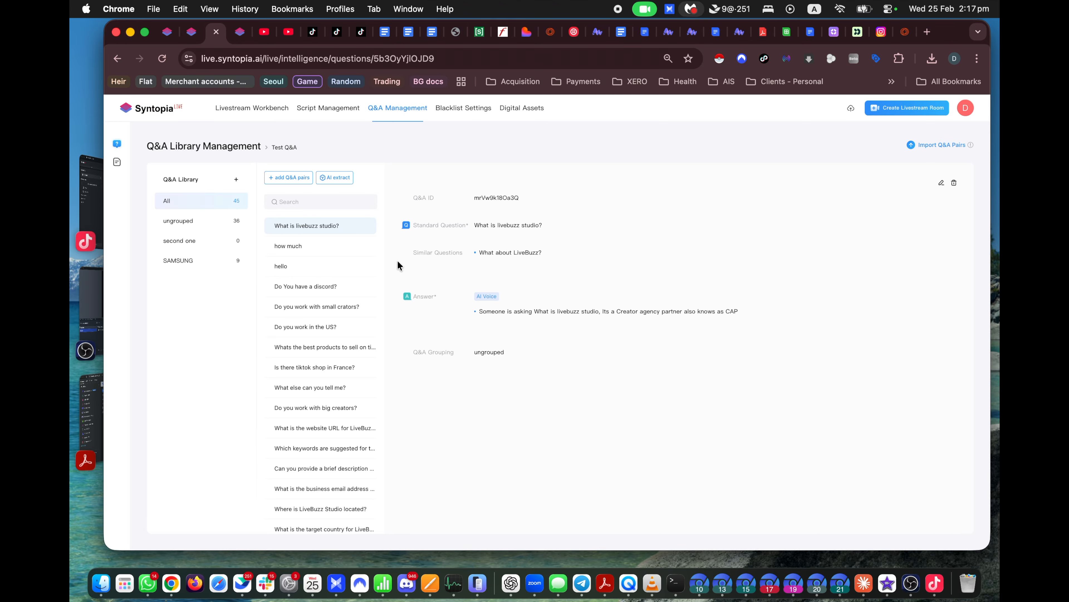
{"action": "scroll", "coordinate": [316, 396], "scroll_direction": "down", "scroll_amount": 10}
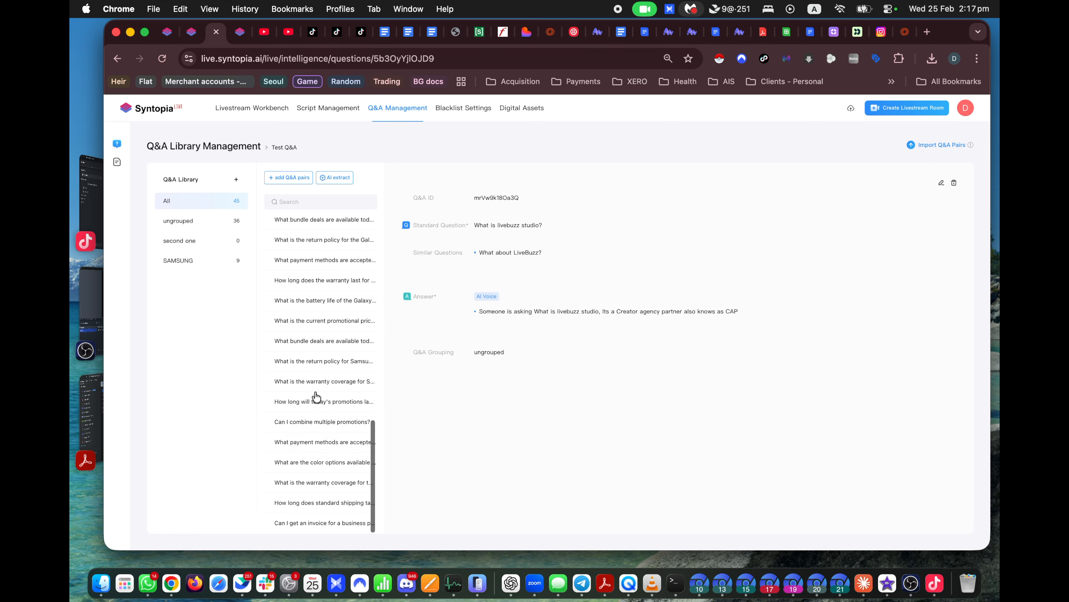
{"action": "left_click", "coordinate": [327, 443]}
{"action": "left_click_drag", "start_coordinate": [472, 226], "coordinate": [676, 229]}
{"action": "left_click", "coordinate": [677, 228]}
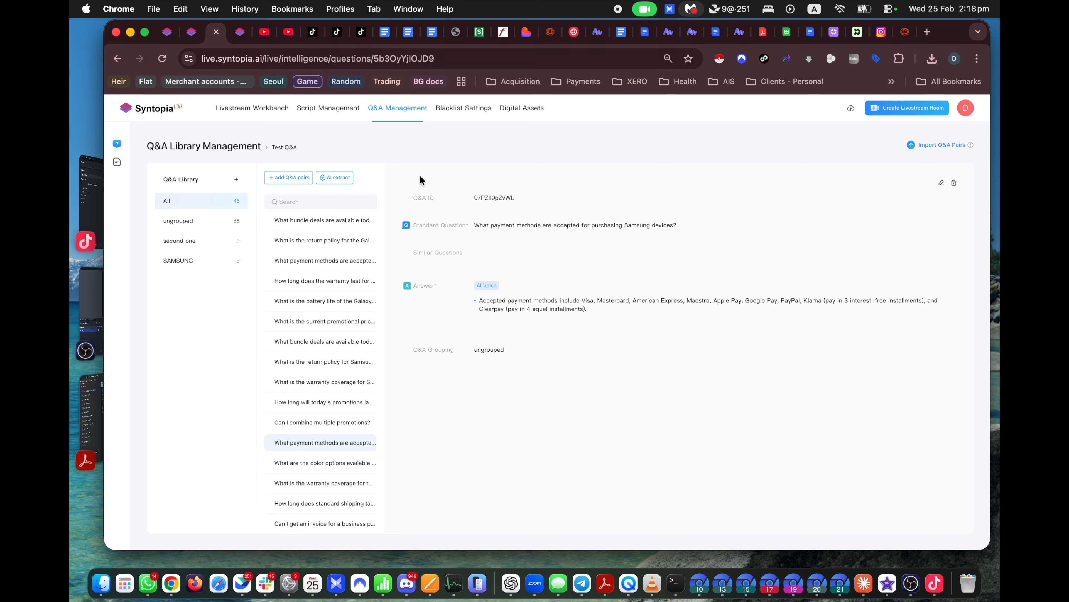
{"action": "left_click", "coordinate": [343, 185]}
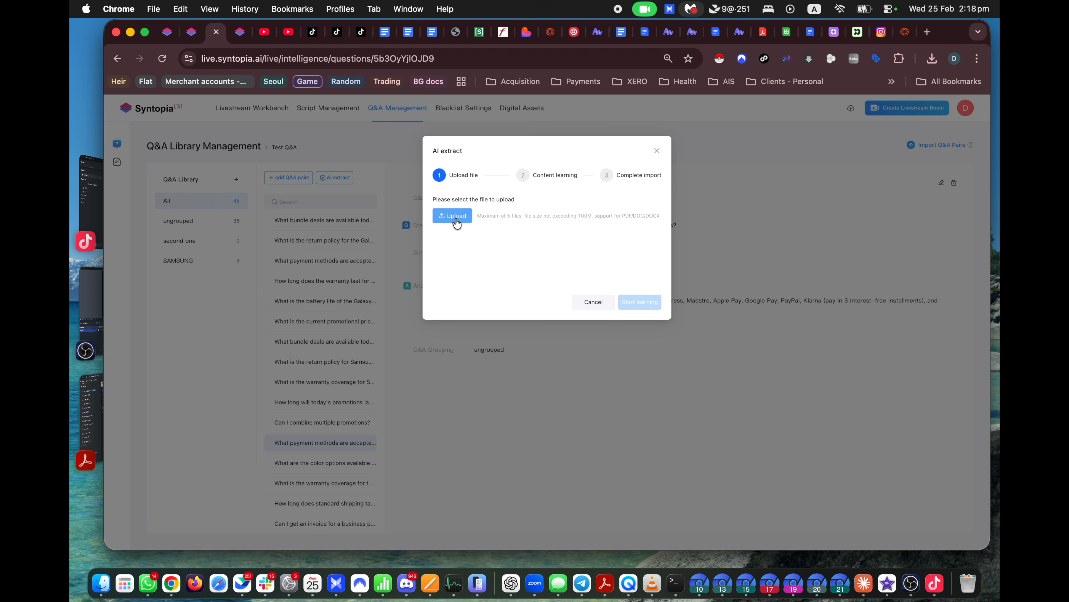
Step: Bring up the Samsung Galaxy S25 knowledge base PDF in Acrobat at its table of contents
{"action": "key", "text": "ctrl+Up"}
{"action": "left_click", "coordinate": [886, 330]}
{"action": "scroll", "coordinate": [729, 305], "scroll_direction": "up", "scroll_amount": 20}
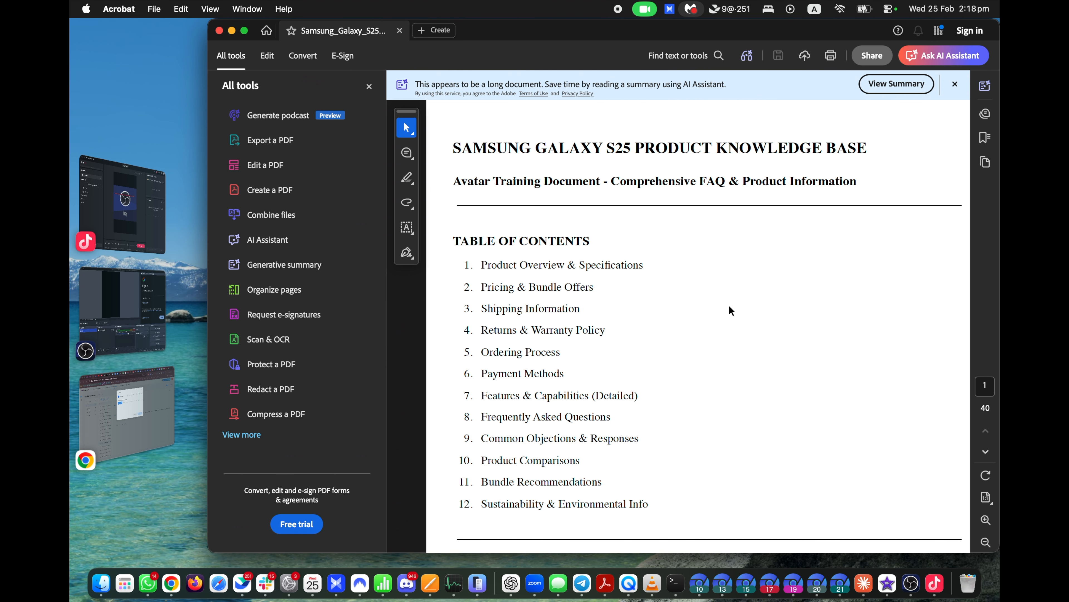
Step: Scroll through the Samsung Galaxy S25 knowledge base PDF, then start a file upload in Chrome's AI extract
{"action": "scroll", "coordinate": [729, 306], "scroll_direction": "right", "scroll_amount": 1}
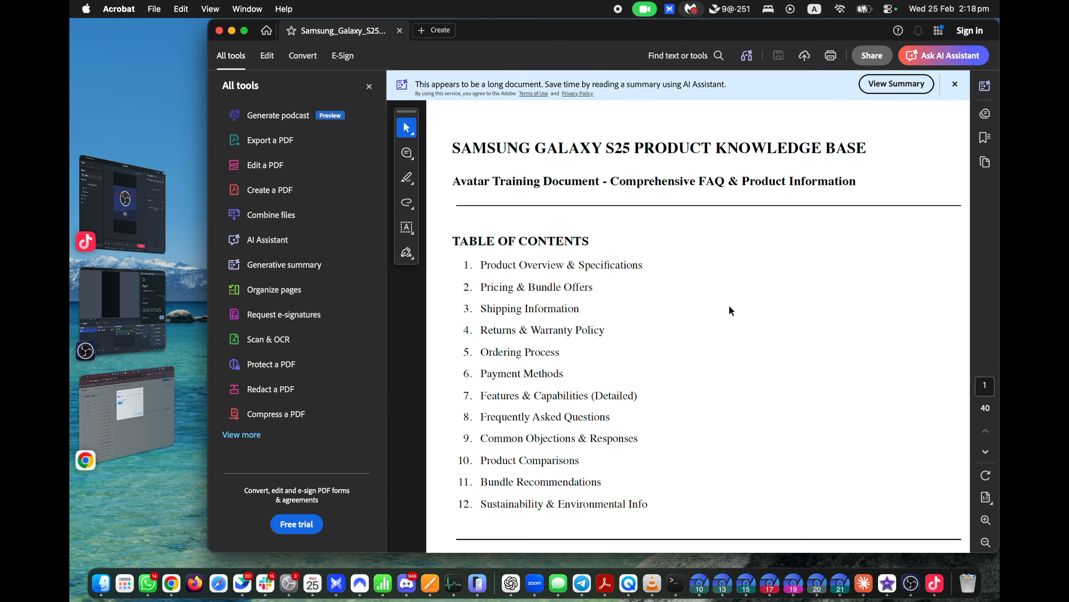
{"action": "scroll", "coordinate": [729, 307], "scroll_direction": "down", "scroll_amount": 4}
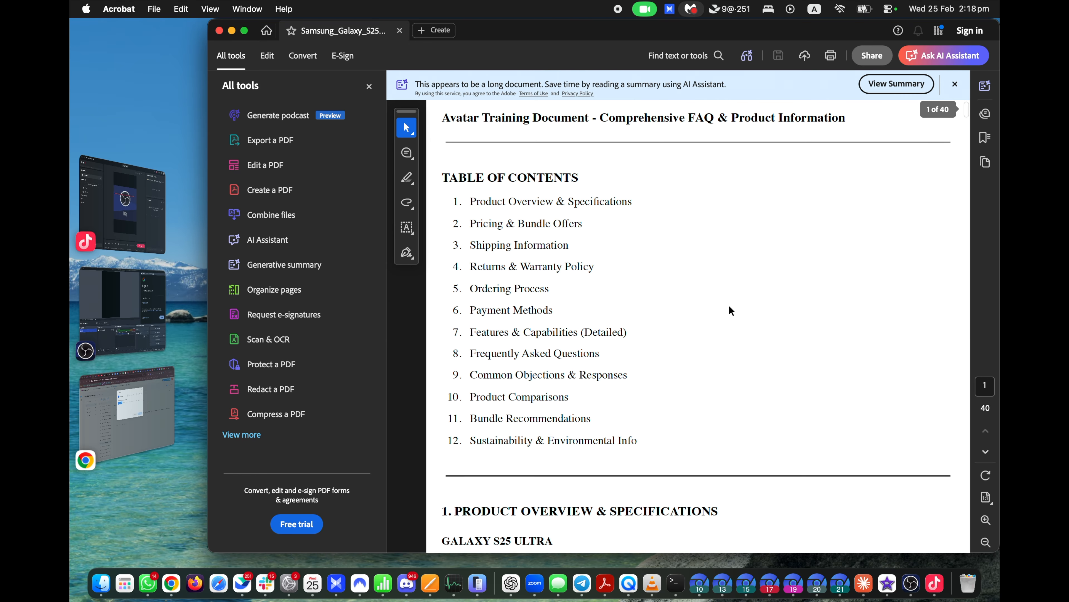
{"action": "scroll", "coordinate": [729, 306], "scroll_direction": "up", "scroll_amount": 4}
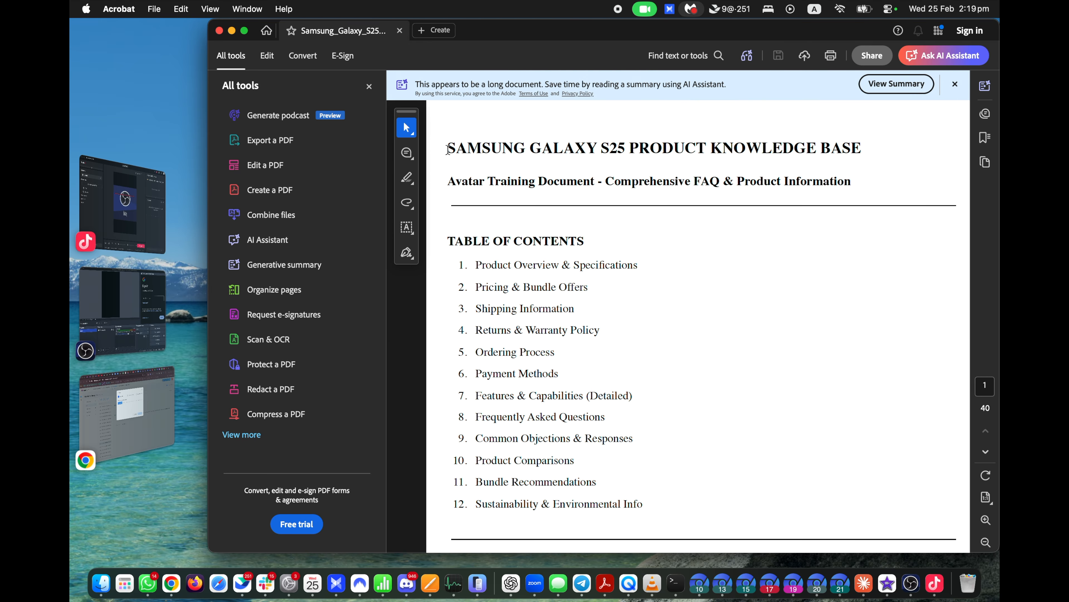
{"action": "left_click_drag", "start_coordinate": [449, 150], "coordinate": [821, 151]}
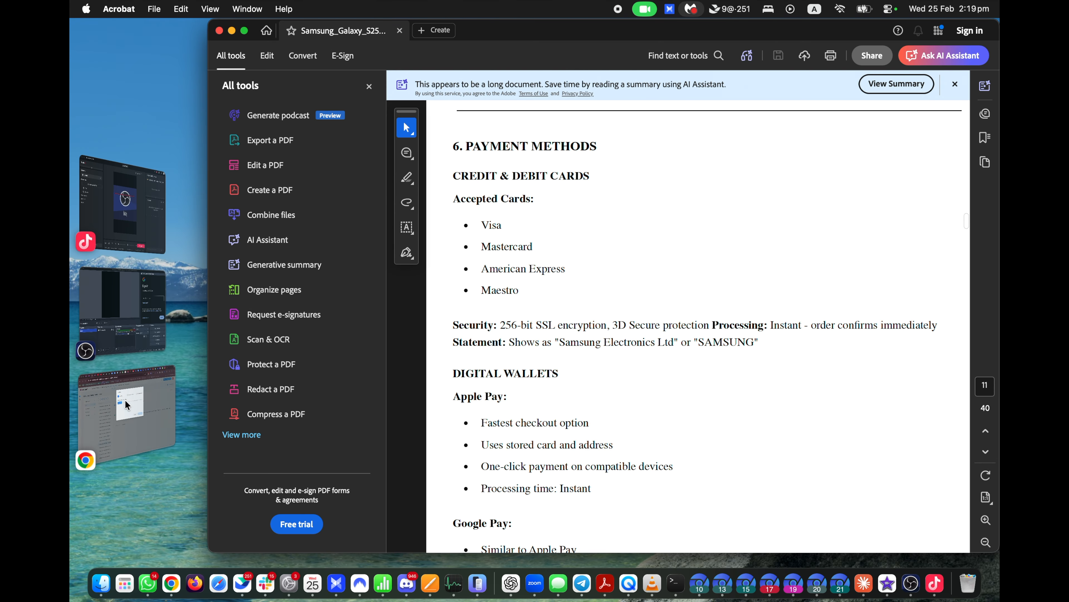
{"action": "left_click", "coordinate": [127, 396]}
{"action": "left_click", "coordinate": [456, 220]}
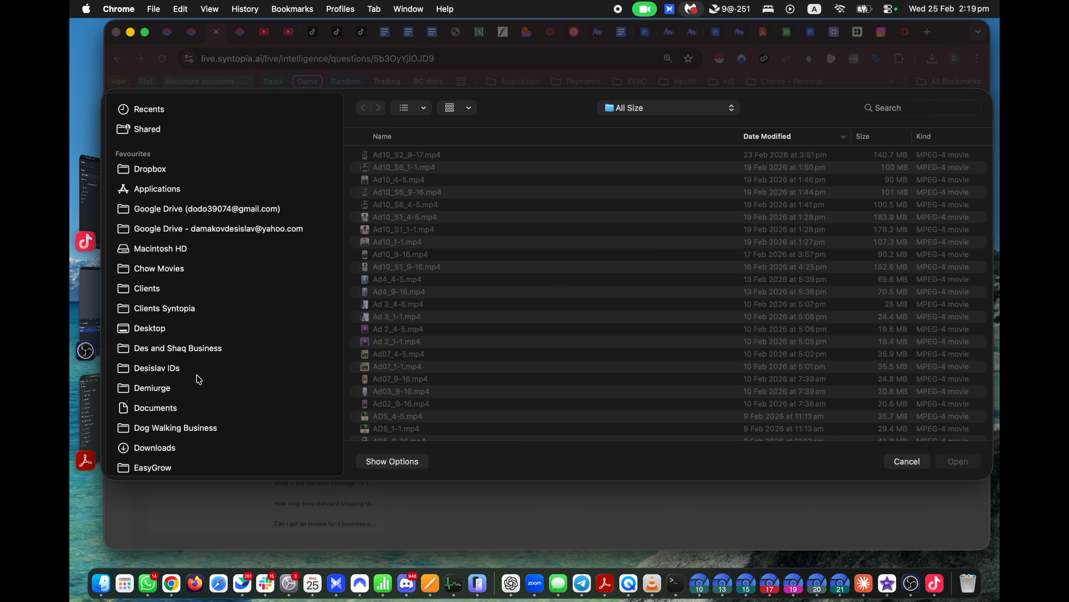
Step: Attach Samsung_Galaxy_S25_Product_Knowledge_Base.md.pdf from Downloads to the AI extraction
{"action": "scroll", "coordinate": [199, 379], "scroll_direction": "down", "scroll_amount": 5}
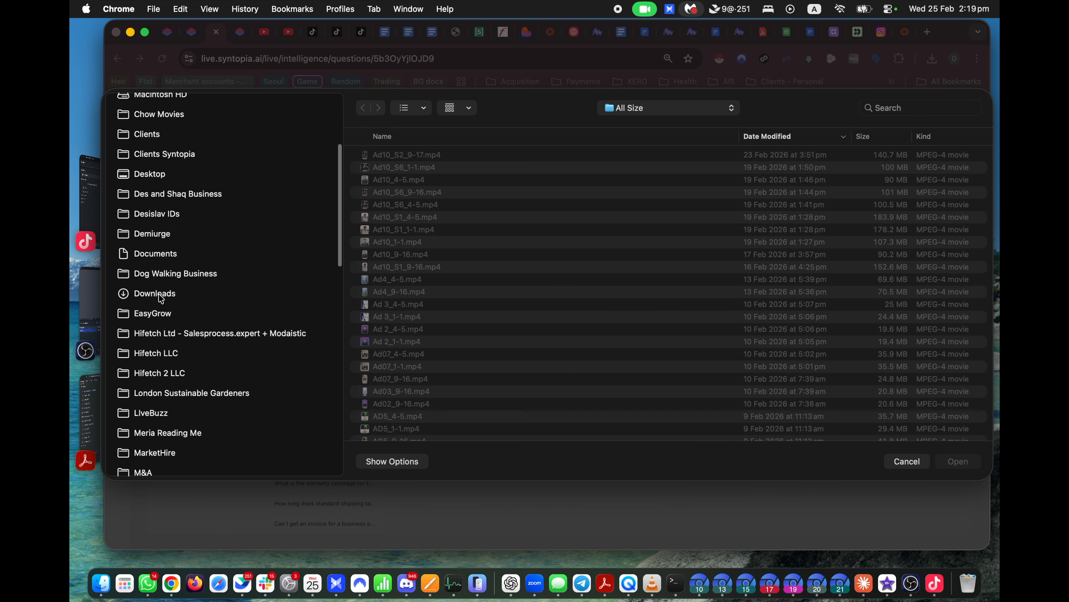
{"action": "left_click", "coordinate": [159, 294]}
{"action": "left_click", "coordinate": [425, 255]}
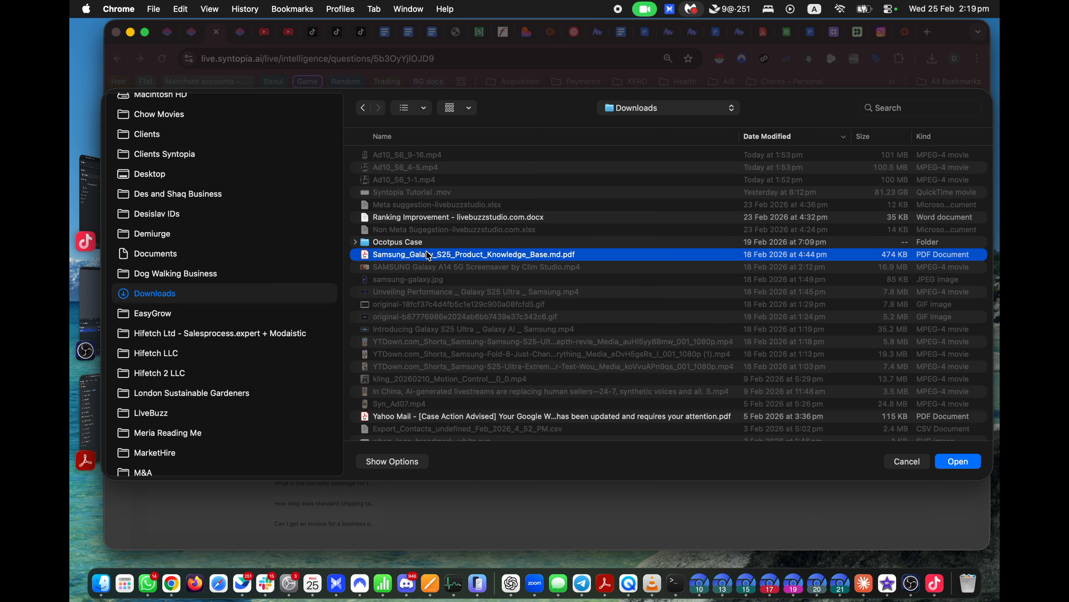
{"action": "left_click", "coordinate": [956, 462]}
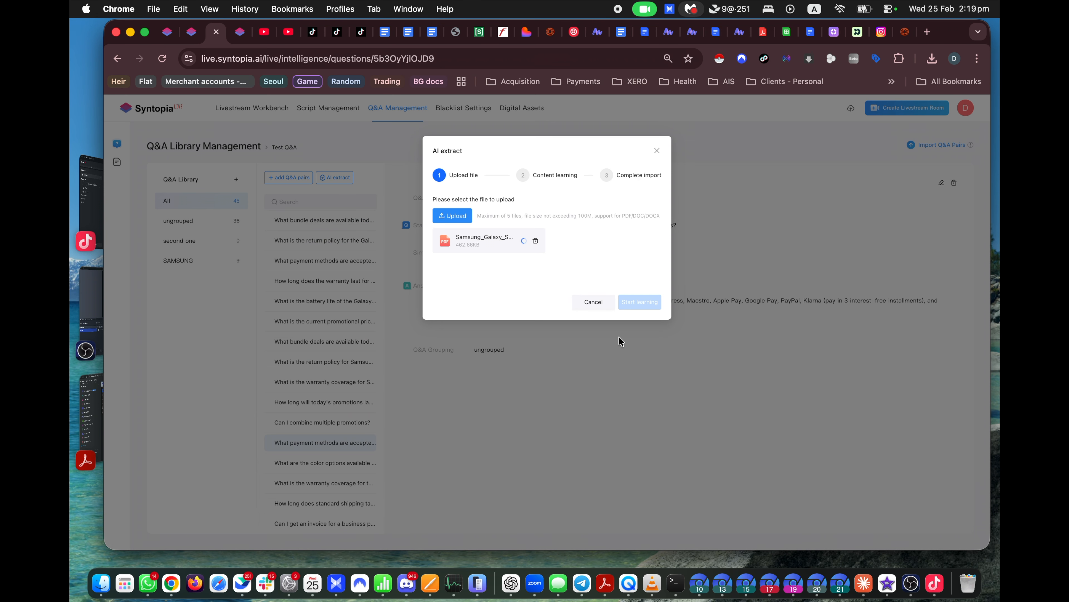
Step: Start learning, try importing the Q&A pairs twice (0 extracted), and close the dialog
{"action": "left_click", "coordinate": [636, 303]}
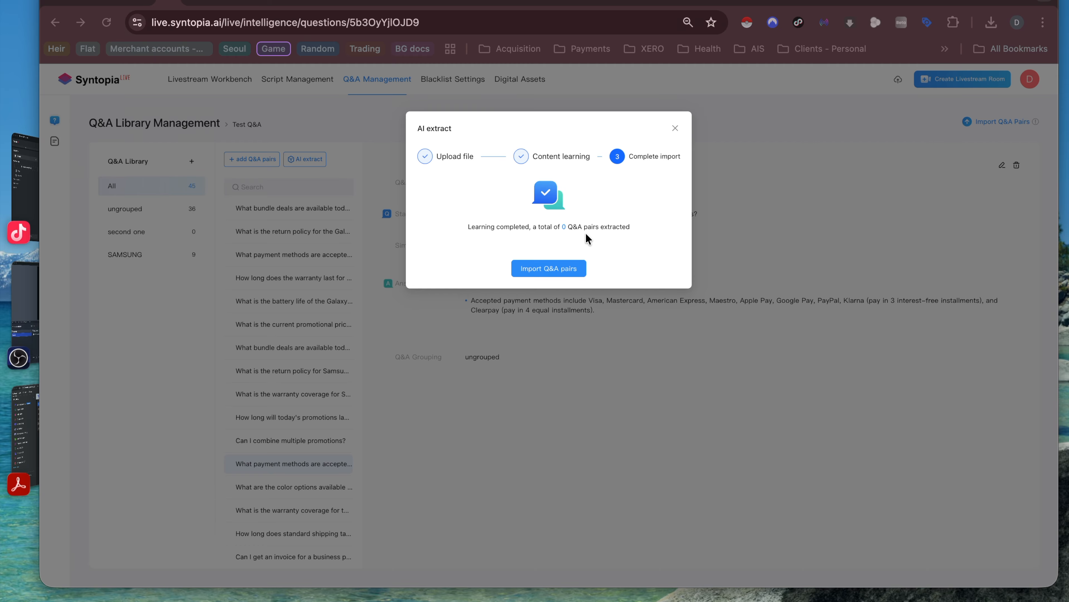
{"action": "left_click", "coordinate": [551, 270]}
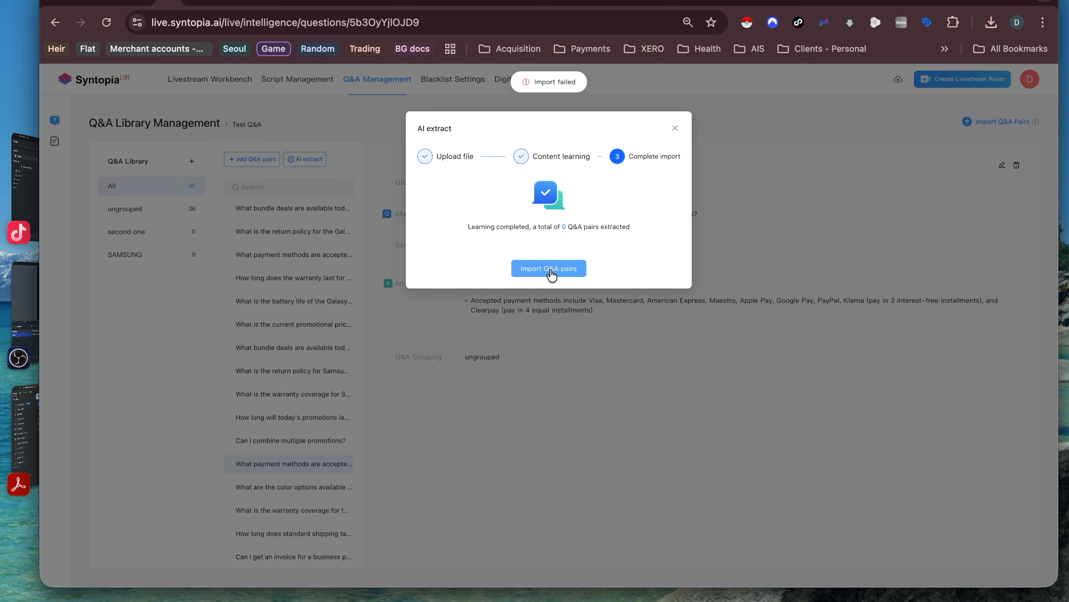
{"action": "left_click", "coordinate": [552, 273]}
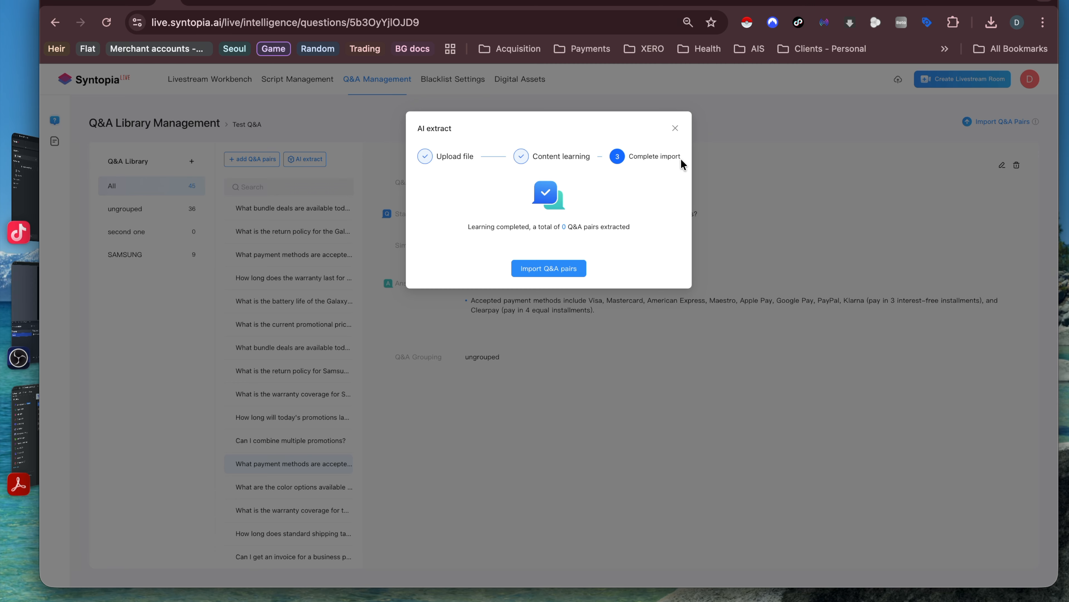
{"action": "left_click", "coordinate": [675, 128]}
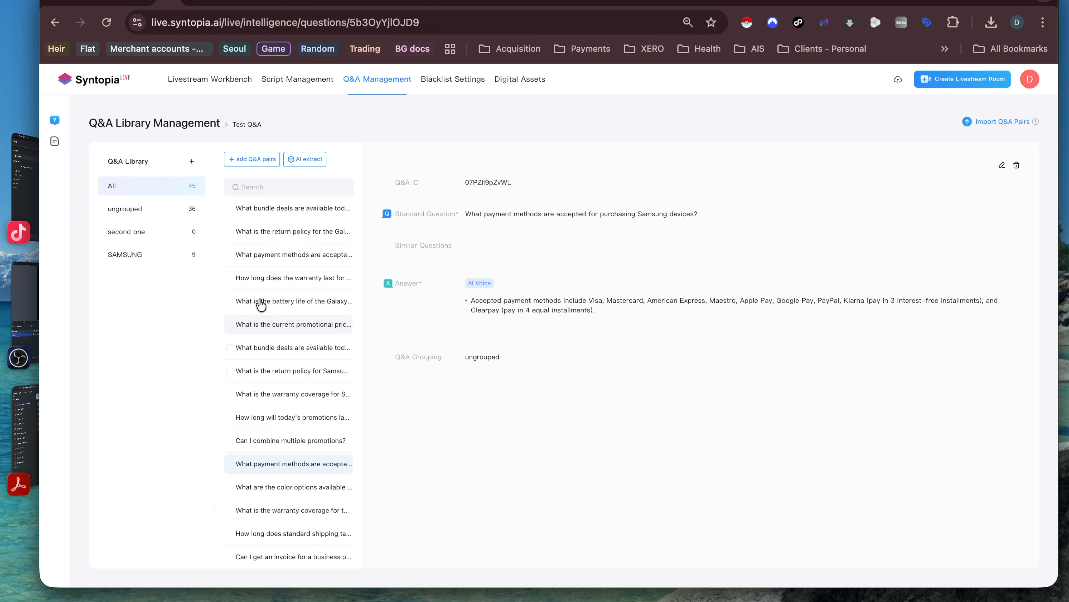
Step: Open the Samsung Demo 8 room for editing from the Livestream Workbench
{"action": "left_click", "coordinate": [207, 80]}
{"action": "mouse_move", "coordinate": [225, 262]}
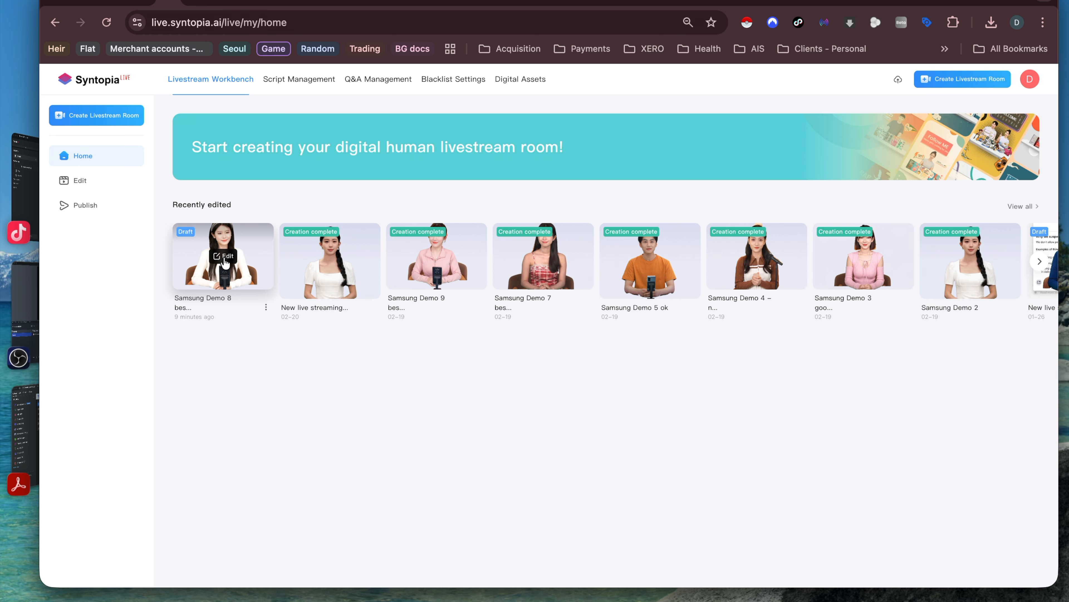
{"action": "left_click", "coordinate": [224, 262]}
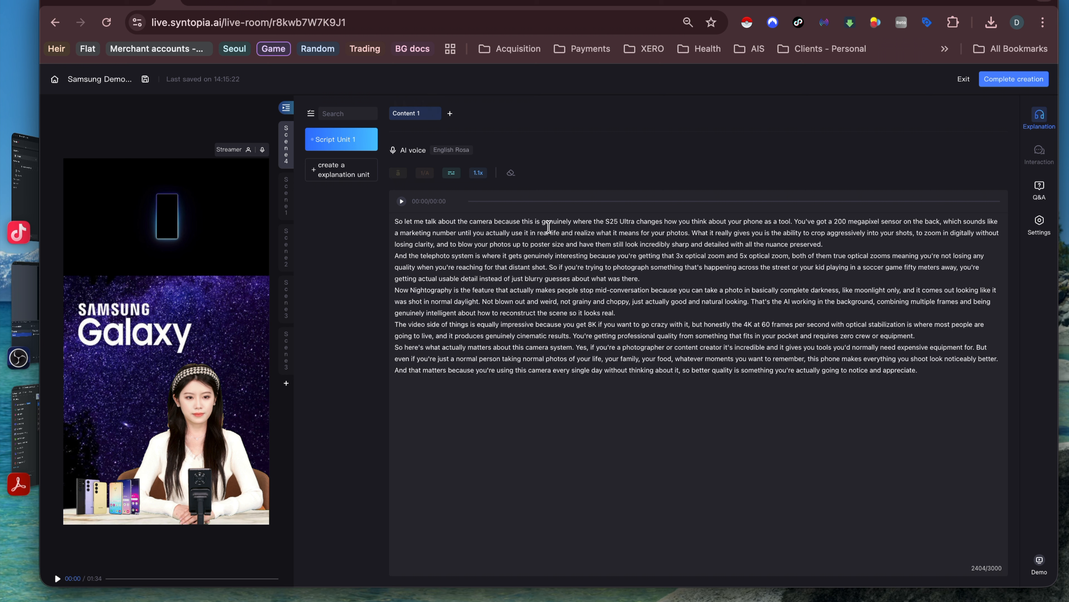
Step: Check the pause length options, then view the room's Interaction and frequency Settings panels
{"action": "left_click", "coordinate": [452, 173]}
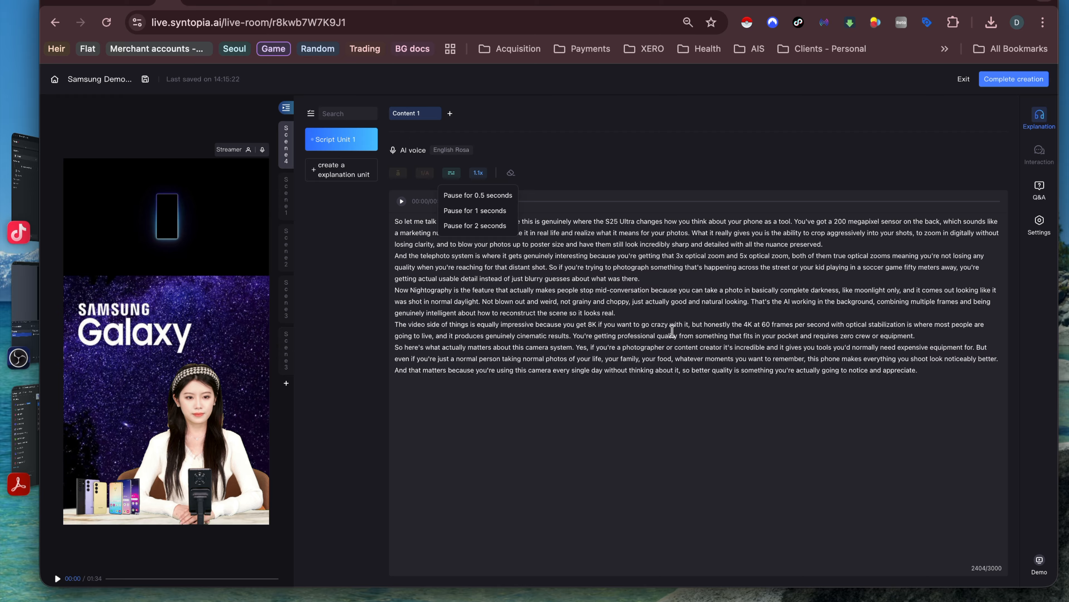
{"action": "left_click", "coordinate": [1039, 157]}
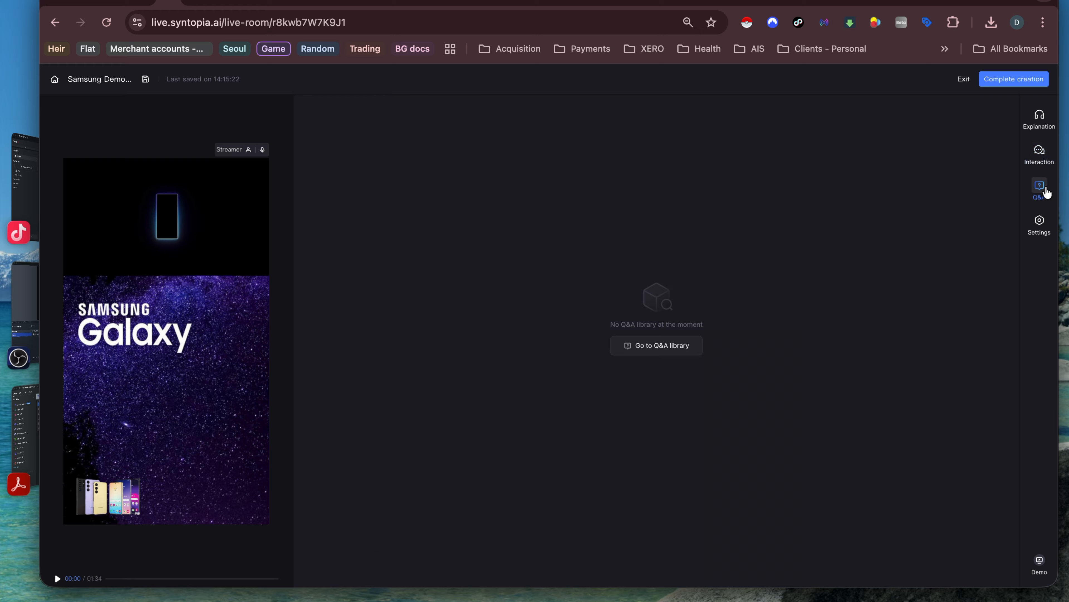
{"action": "left_click", "coordinate": [1040, 187]}
{"action": "left_click", "coordinate": [1040, 227]}
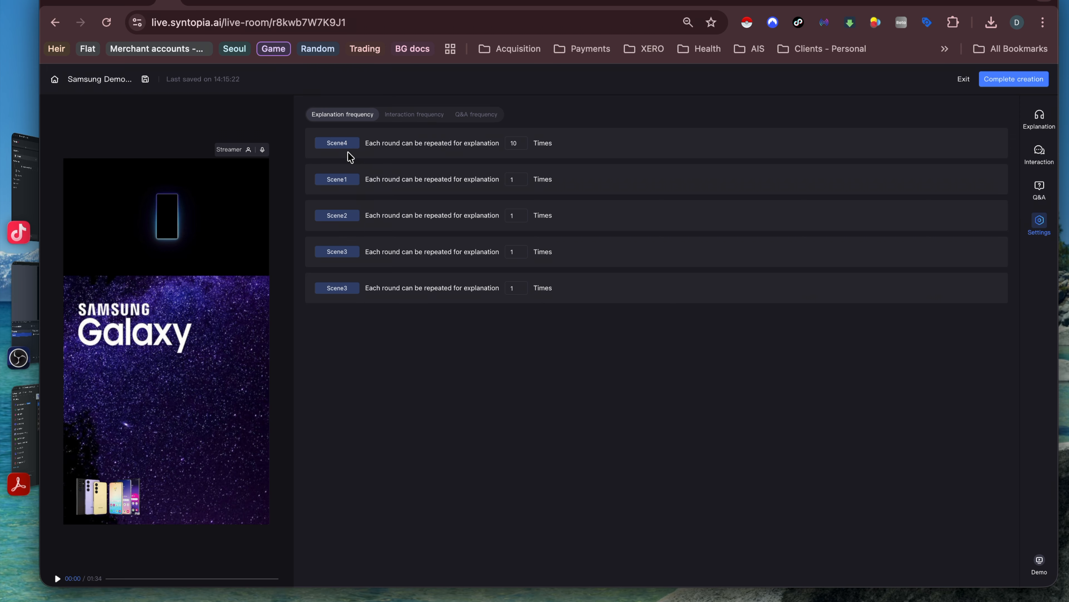
Step: Set Scene1 to 2 explanation repeats and review interaction and Q&A limits (5 replies per minute)
{"action": "left_click_drag", "start_coordinate": [323, 143], "coordinate": [523, 144]}
{"action": "left_click", "coordinate": [525, 177]}
{"action": "left_click", "coordinate": [438, 119]}
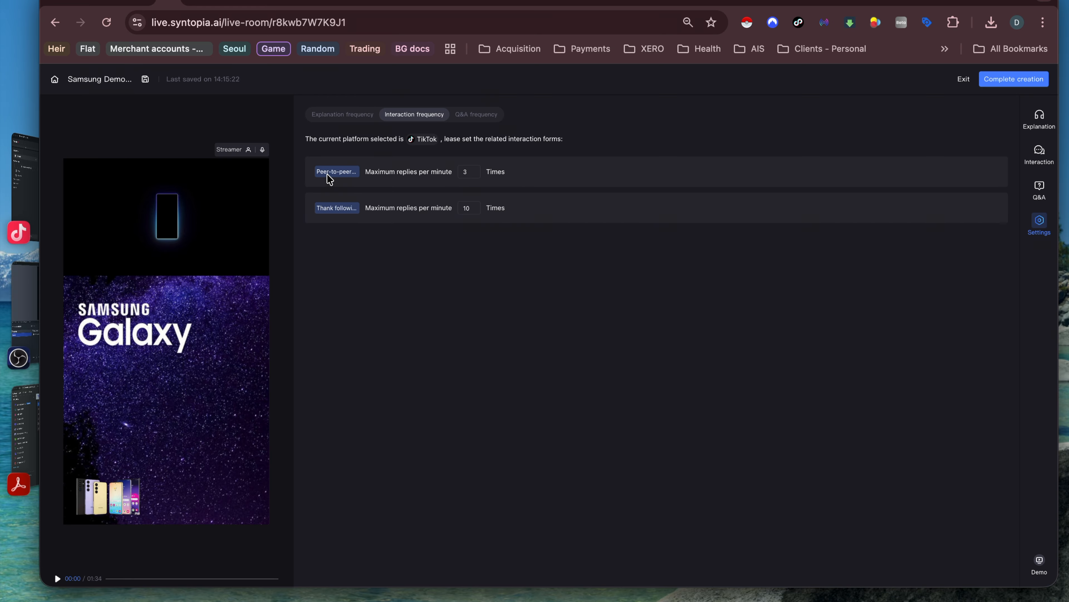
{"action": "left_click_drag", "start_coordinate": [319, 209], "coordinate": [346, 209]}
{"action": "left_click", "coordinate": [317, 169]}
{"action": "left_click_drag", "start_coordinate": [317, 169], "coordinate": [343, 168]}
{"action": "left_click", "coordinate": [462, 113]}
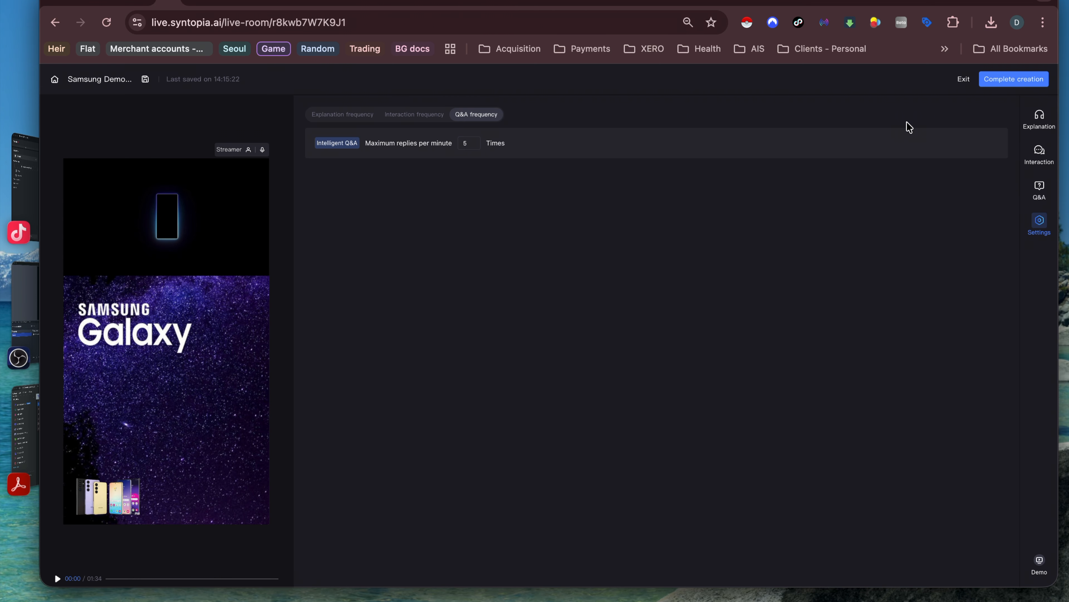
{"action": "left_click", "coordinate": [1040, 119]}
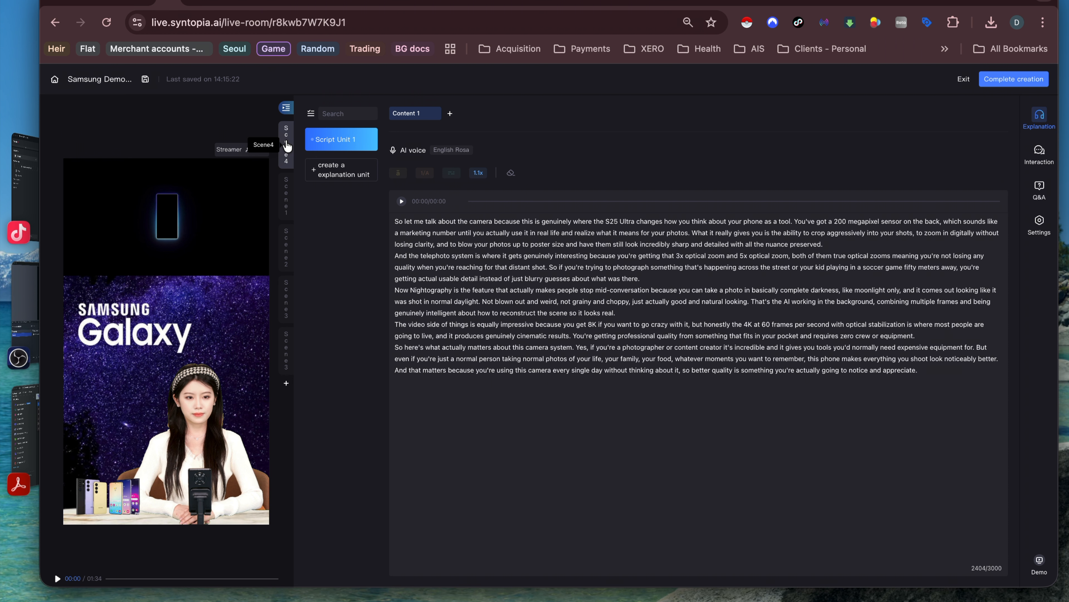
Step: Show the canvas, test-move the scene layers, then undo the phones, clip and background moves
{"action": "left_click", "coordinate": [285, 109]}
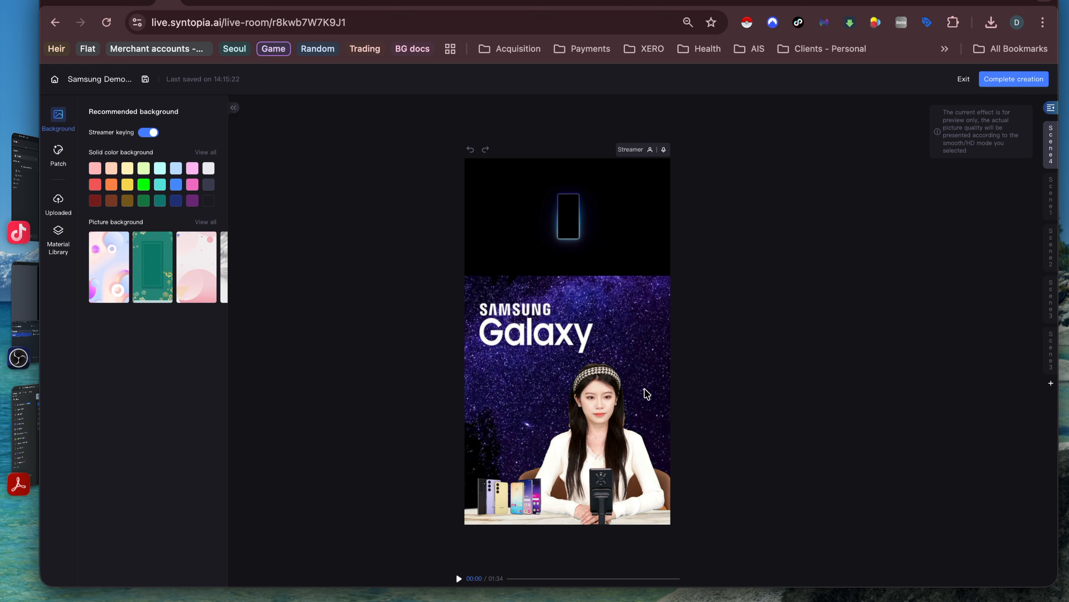
{"action": "left_click_drag", "start_coordinate": [592, 418], "coordinate": [622, 418]}
{"action": "left_click_drag", "start_coordinate": [491, 341], "coordinate": [487, 332]}
{"action": "left_click_drag", "start_coordinate": [543, 227], "coordinate": [586, 223]}
{"action": "left_click_drag", "start_coordinate": [507, 500], "coordinate": [549, 499]}
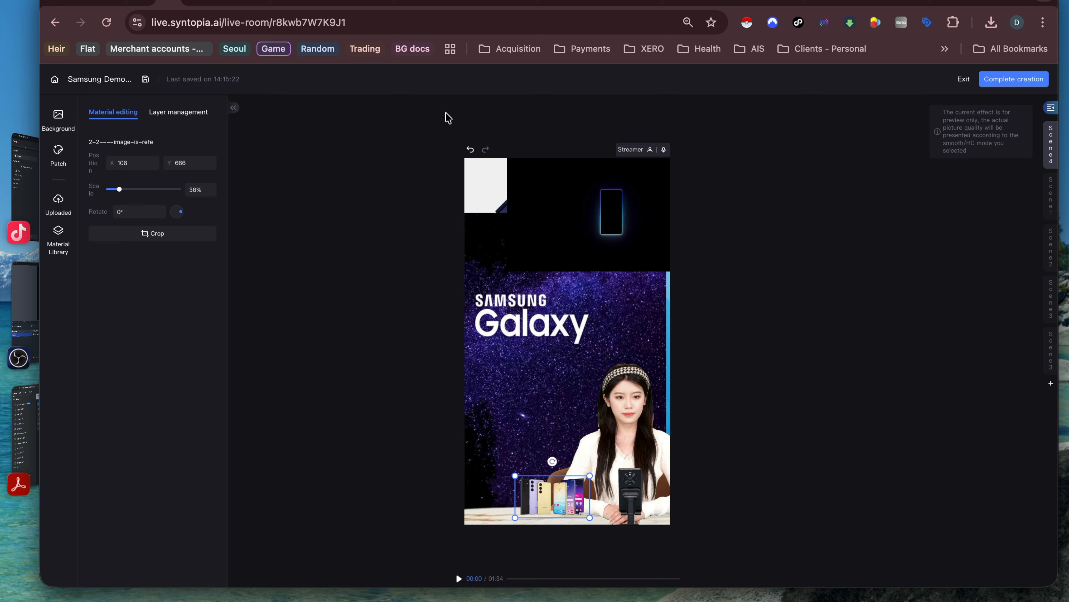
{"action": "left_click", "coordinate": [471, 150]}
{"action": "left_click", "coordinate": [471, 151]}
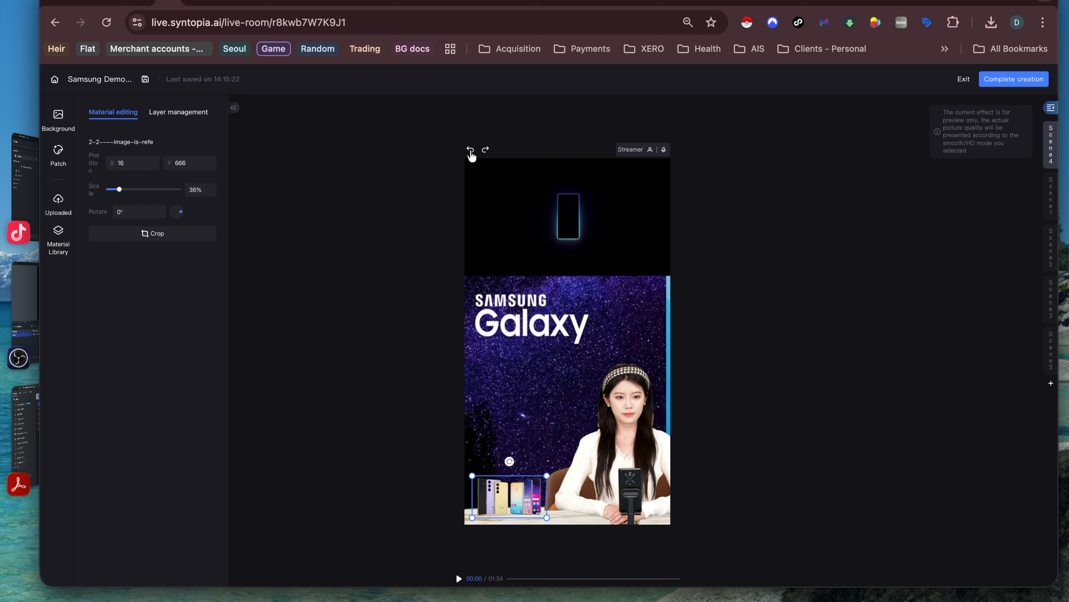
{"action": "left_click", "coordinate": [470, 151]}
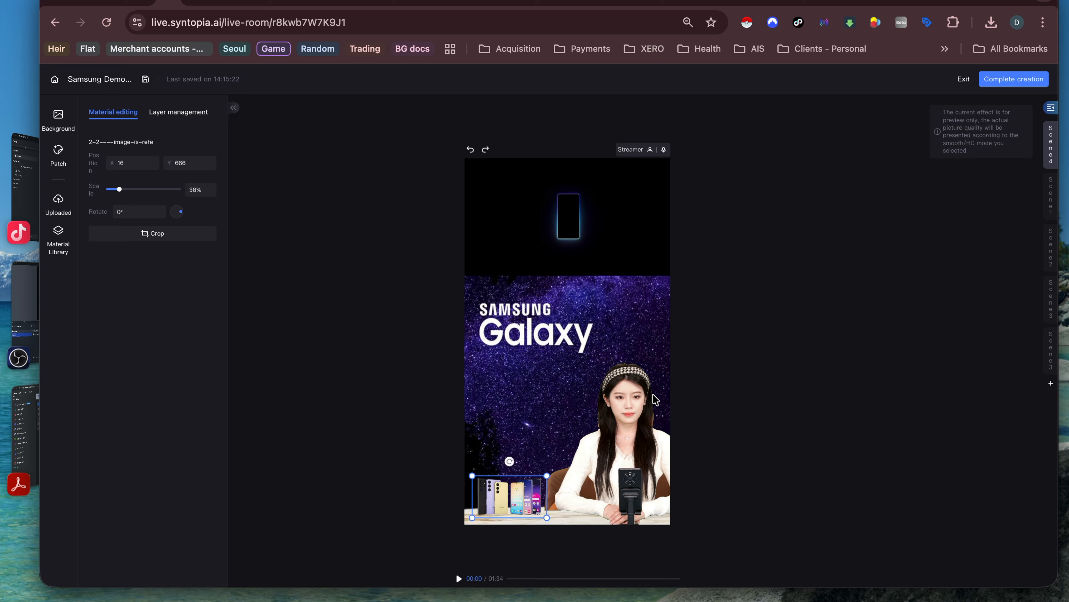
{"action": "left_click", "coordinate": [650, 403]}
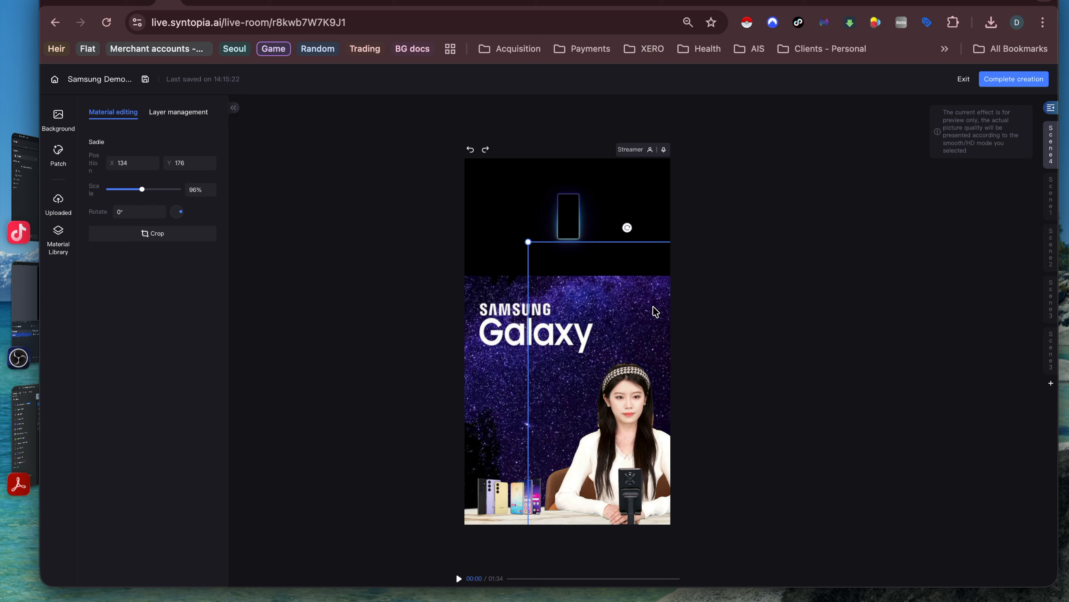
{"action": "left_click", "coordinate": [477, 217]}
{"action": "left_click", "coordinate": [58, 121]}
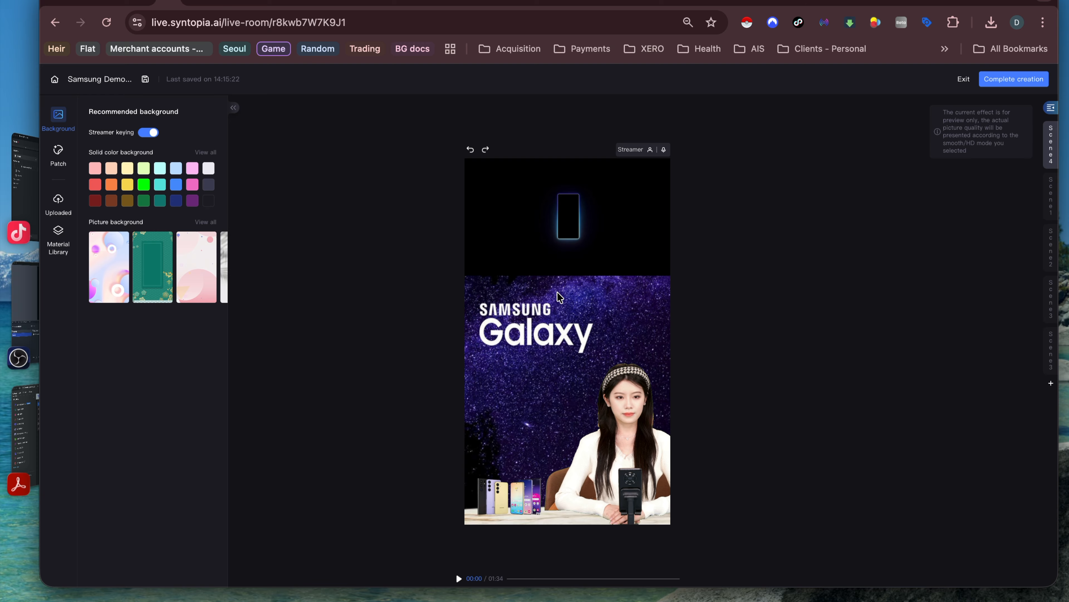
Step: Add the blue dotted Arrow 6 patch sticker, scaled to 13%, over the phones
{"action": "left_click", "coordinate": [47, 160]}
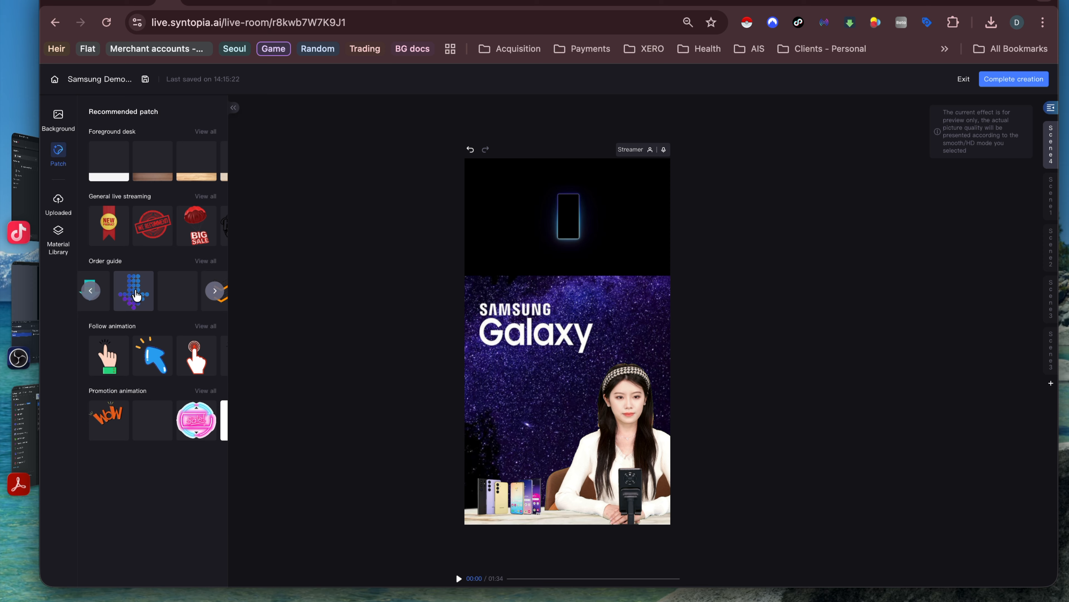
{"action": "left_click", "coordinate": [133, 290]}
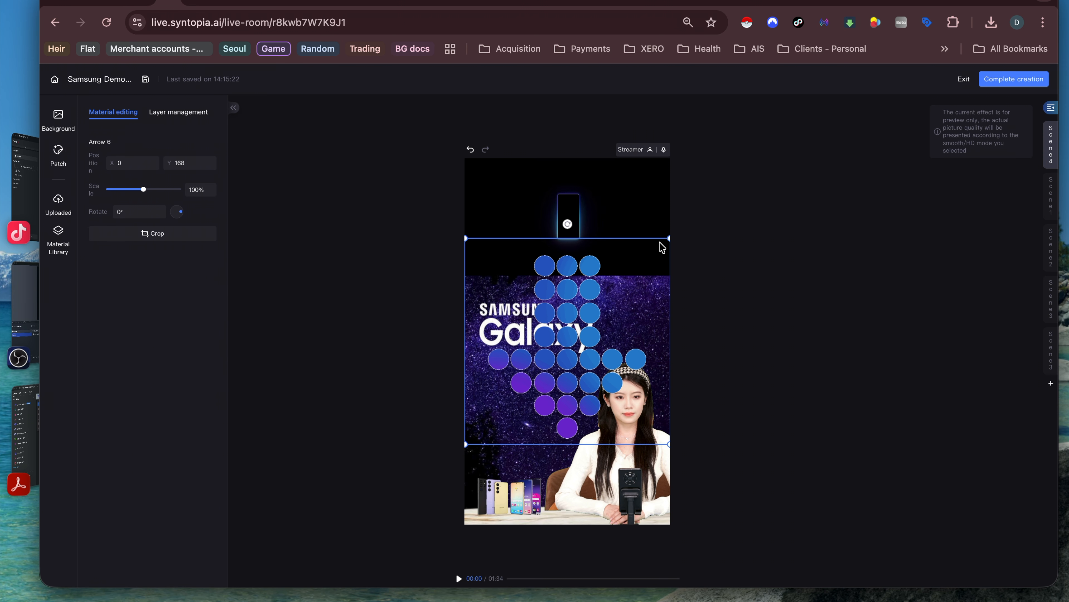
{"action": "left_click_drag", "start_coordinate": [670, 238], "coordinate": [485, 495]}
{"action": "left_click", "coordinate": [61, 214]}
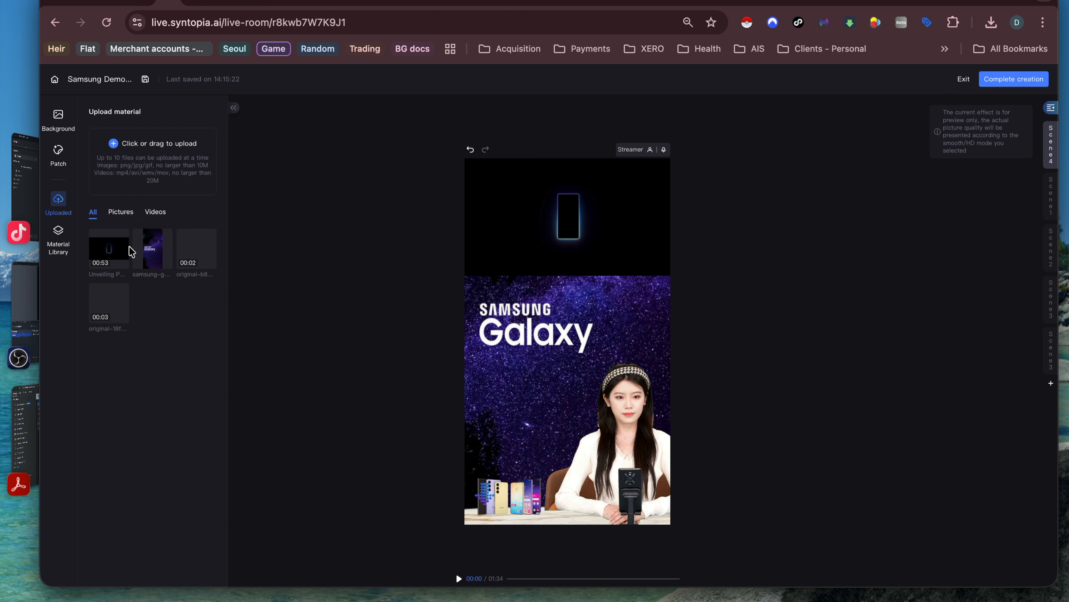
Step: Drag six Desktop images, including GalaxyStore_Korean-v3.png and samsung.jpg, from Finder into the upload area
{"action": "left_click", "coordinate": [33, 597]}
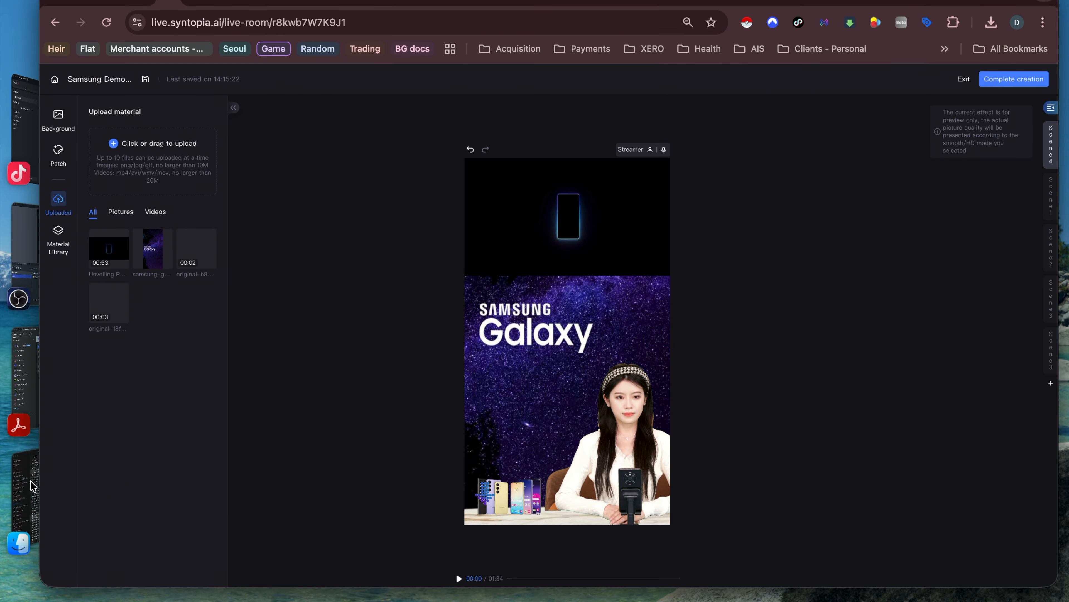
{"action": "left_click_drag", "start_coordinate": [32, 484], "coordinate": [376, 78]}
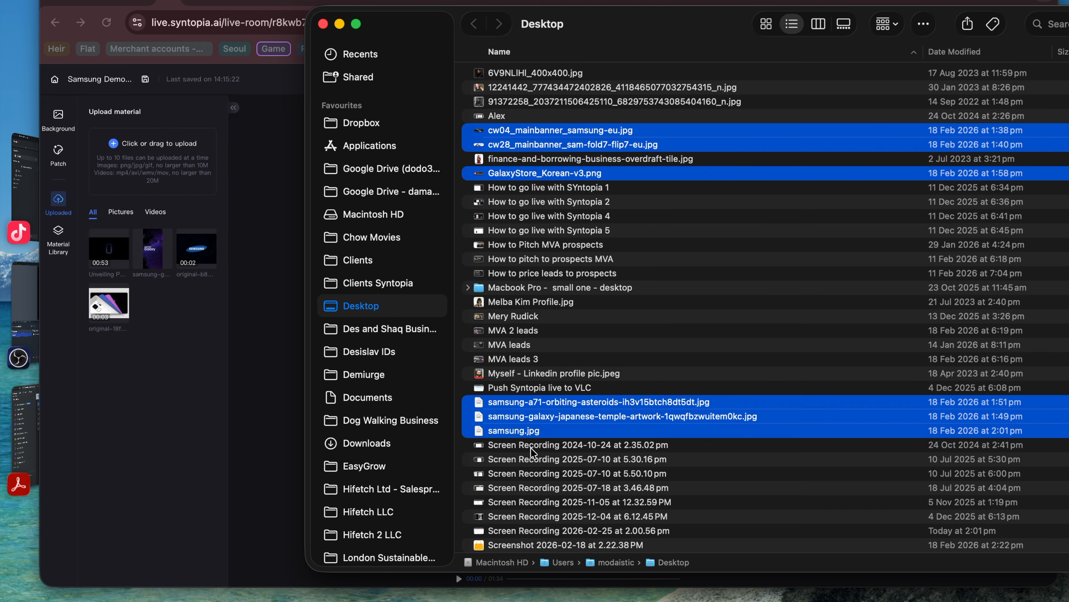
{"action": "left_click_drag", "start_coordinate": [563, 143], "coordinate": [170, 151]}
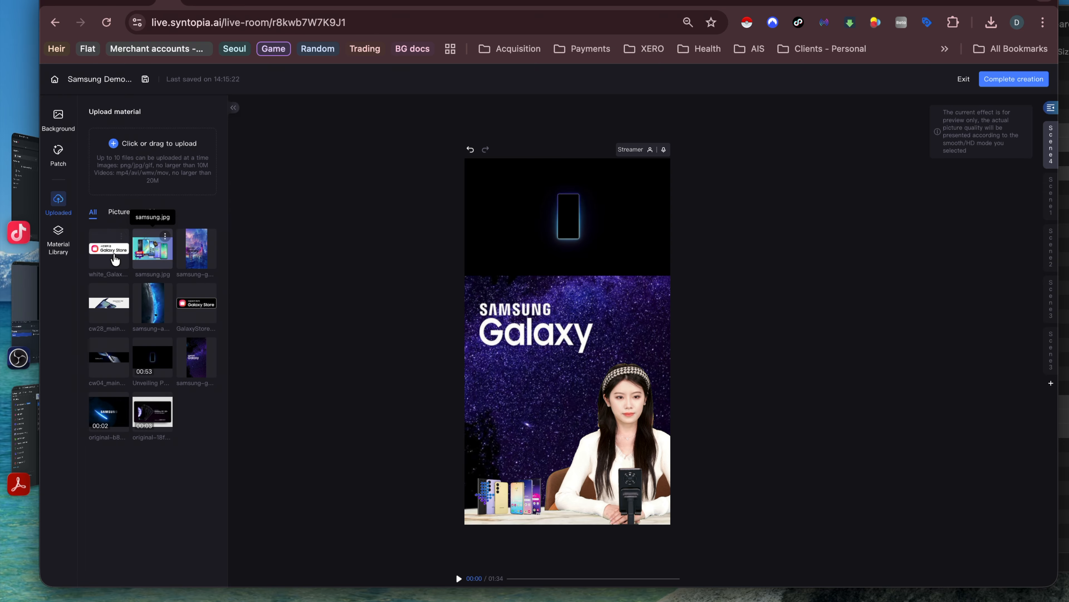
Step: Place the white_GalaxyStore badge at 27% under the logo and reorder the streamer layer
{"action": "left_click", "coordinate": [105, 255]}
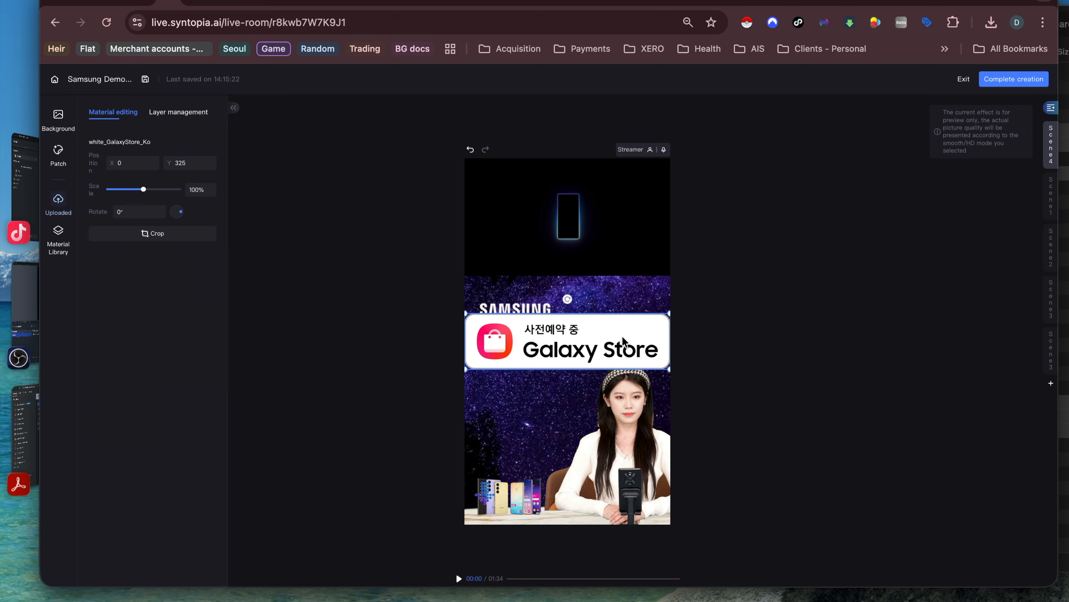
{"action": "left_click_drag", "start_coordinate": [669, 368], "coordinate": [500, 371]}
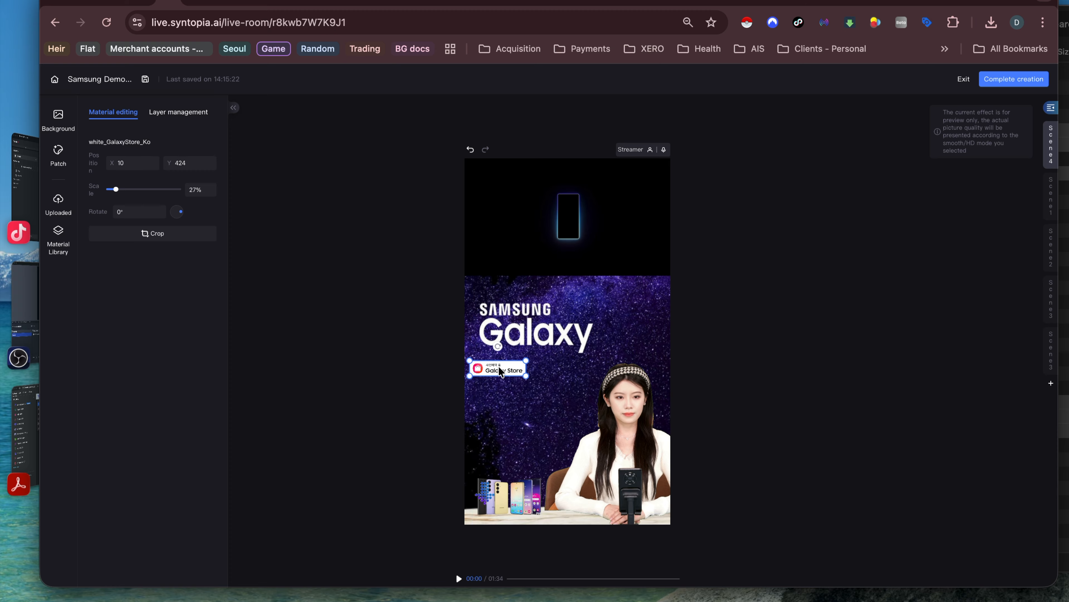
{"action": "left_click", "coordinate": [179, 113]}
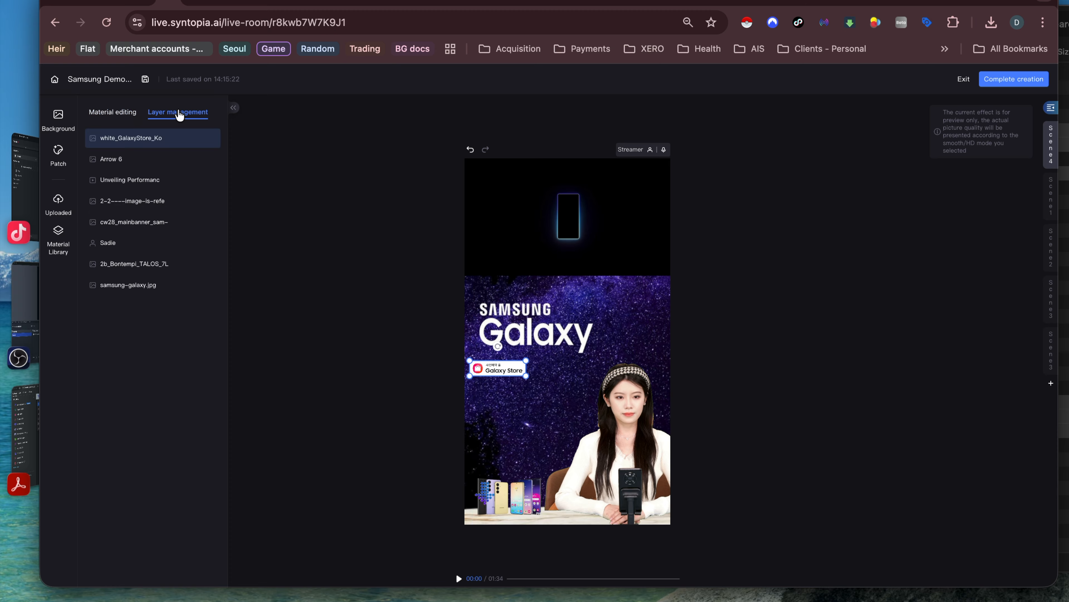
{"action": "left_click_drag", "start_coordinate": [134, 243], "coordinate": [137, 220]}
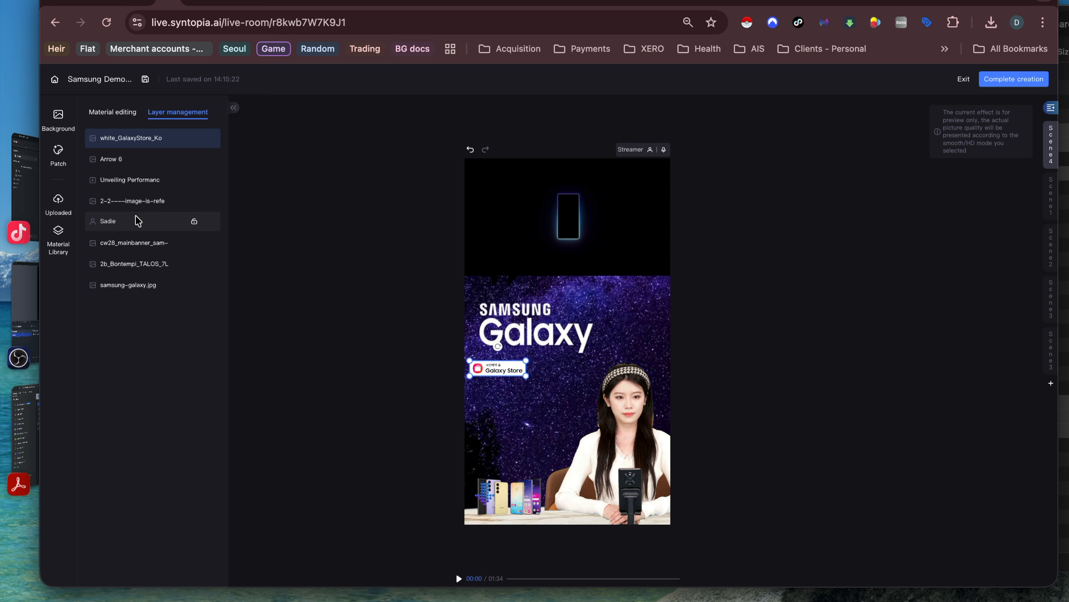
Step: Send the streamer to the bottom layer via right-click, then bring her back into view
{"action": "left_click", "coordinate": [632, 432]}
{"action": "right_click", "coordinate": [632, 432]}
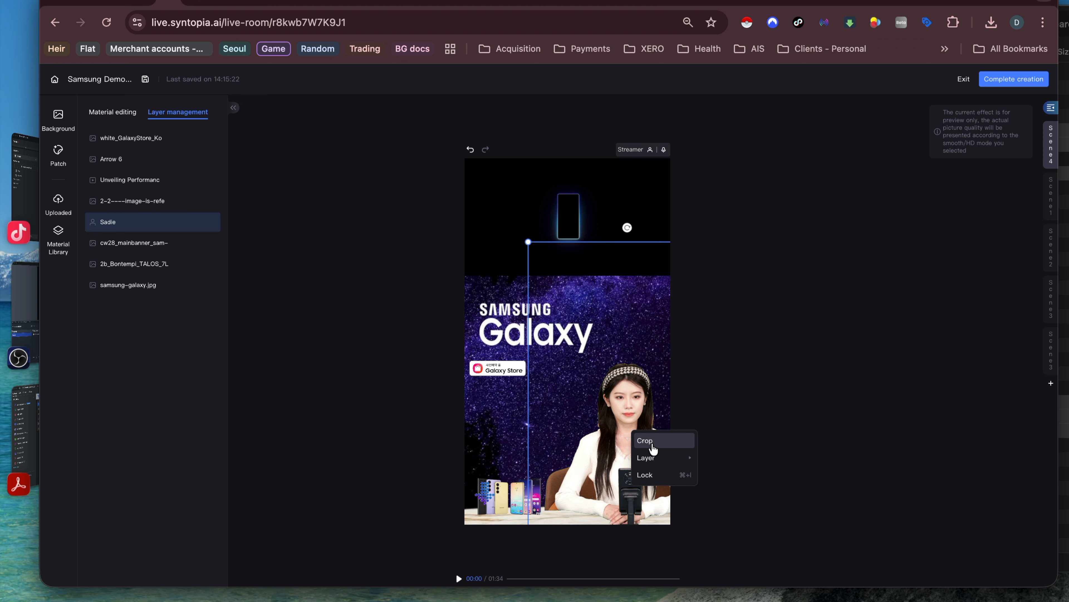
{"action": "mouse_move", "coordinate": [664, 457]}
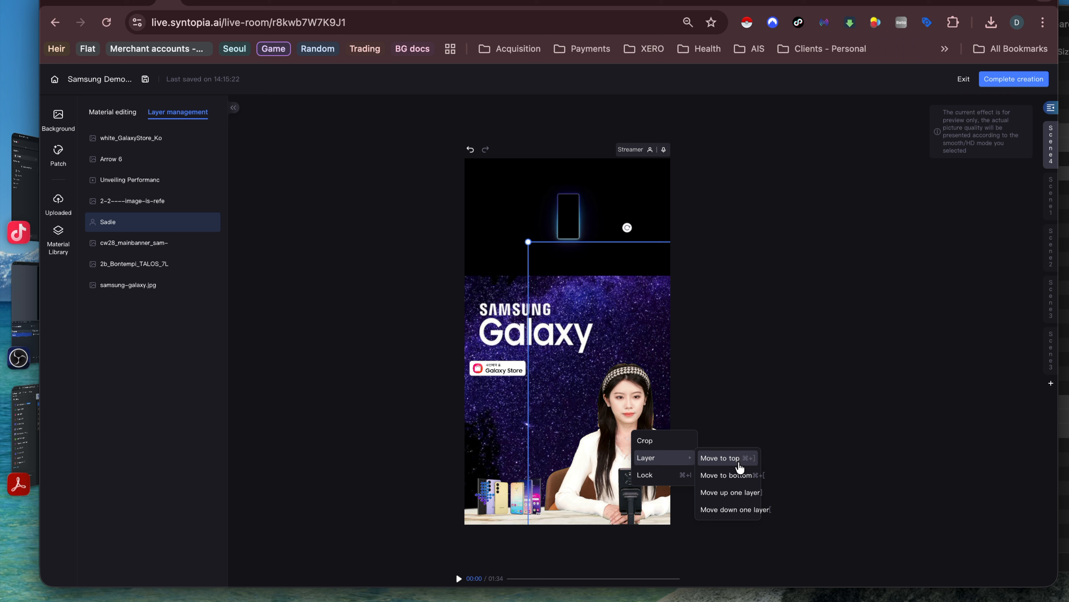
{"action": "left_click", "coordinate": [733, 476]}
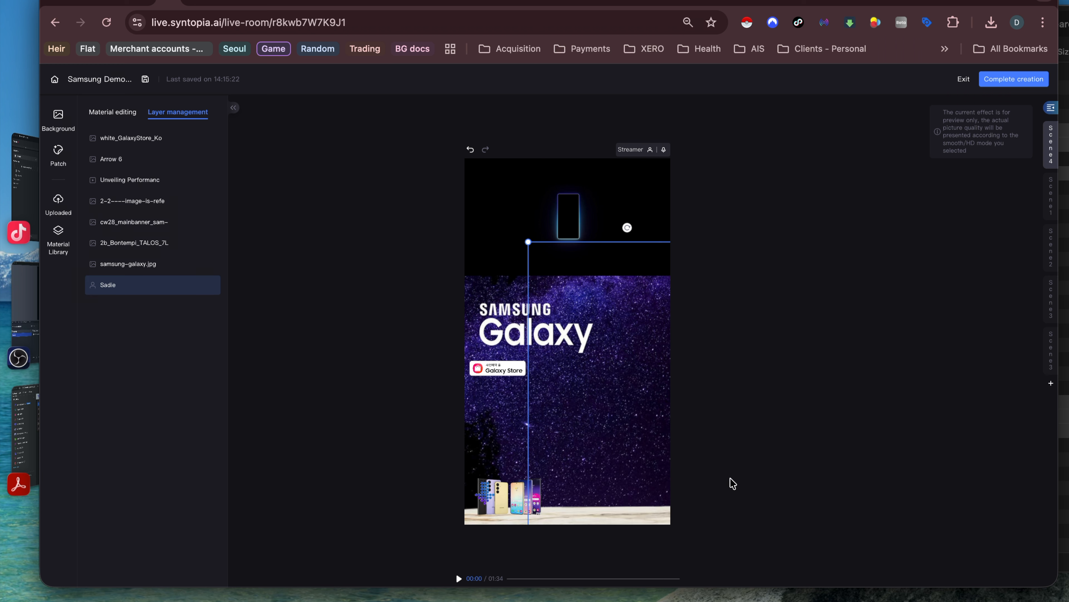
{"action": "left_click", "coordinate": [143, 177]}
{"action": "left_click", "coordinate": [1052, 191]}
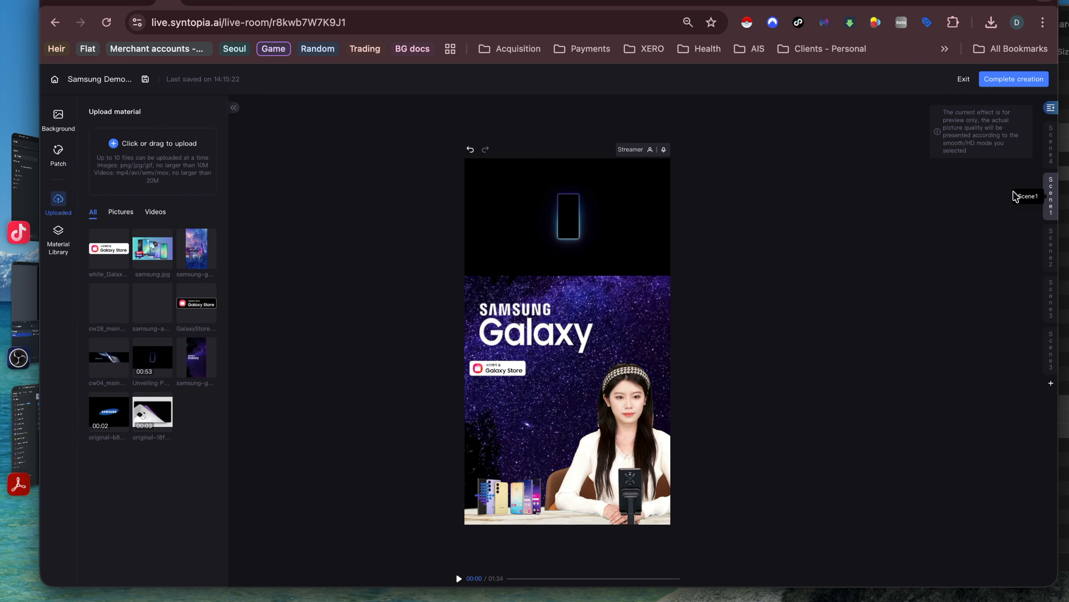
Step: In Scene1, accidentally shift the grass phone video right, then undo the move
{"action": "left_click", "coordinate": [573, 322]}
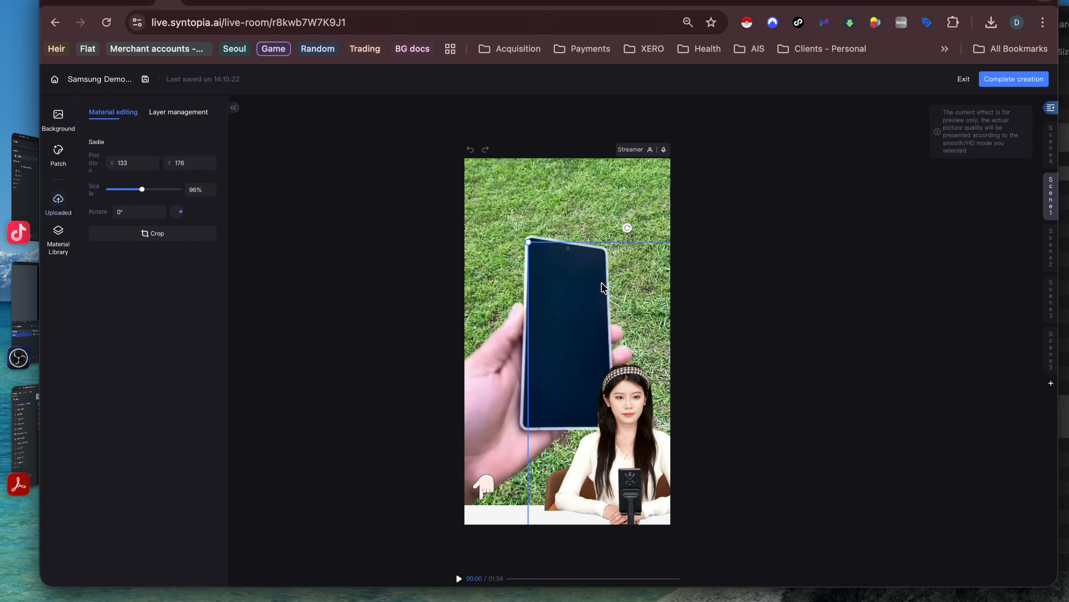
{"action": "left_click_drag", "start_coordinate": [491, 229], "coordinate": [580, 225]}
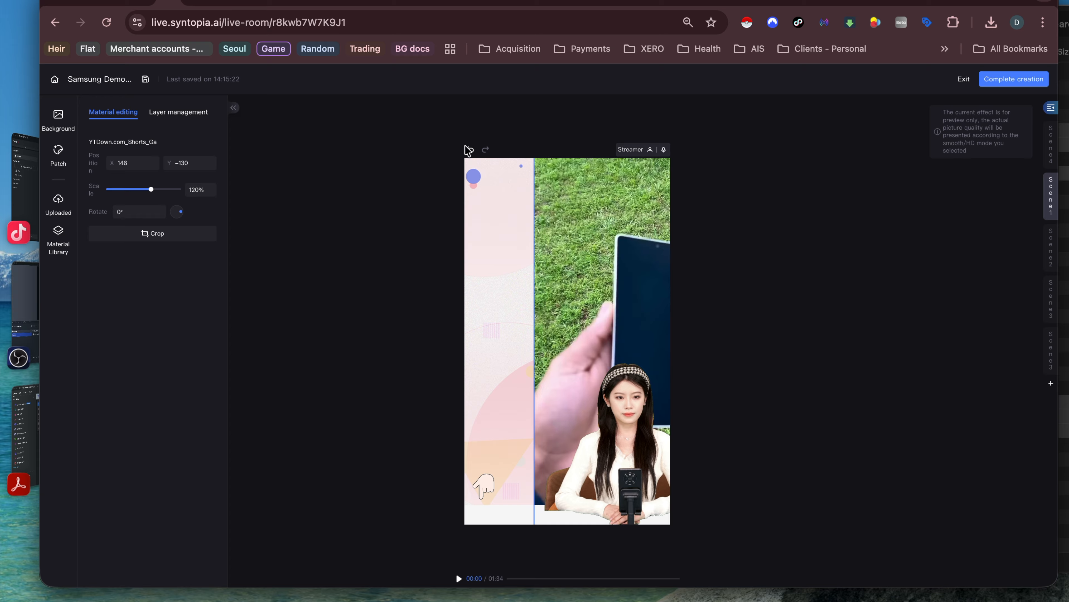
{"action": "left_click", "coordinate": [470, 150]}
{"action": "left_click", "coordinate": [470, 150]}
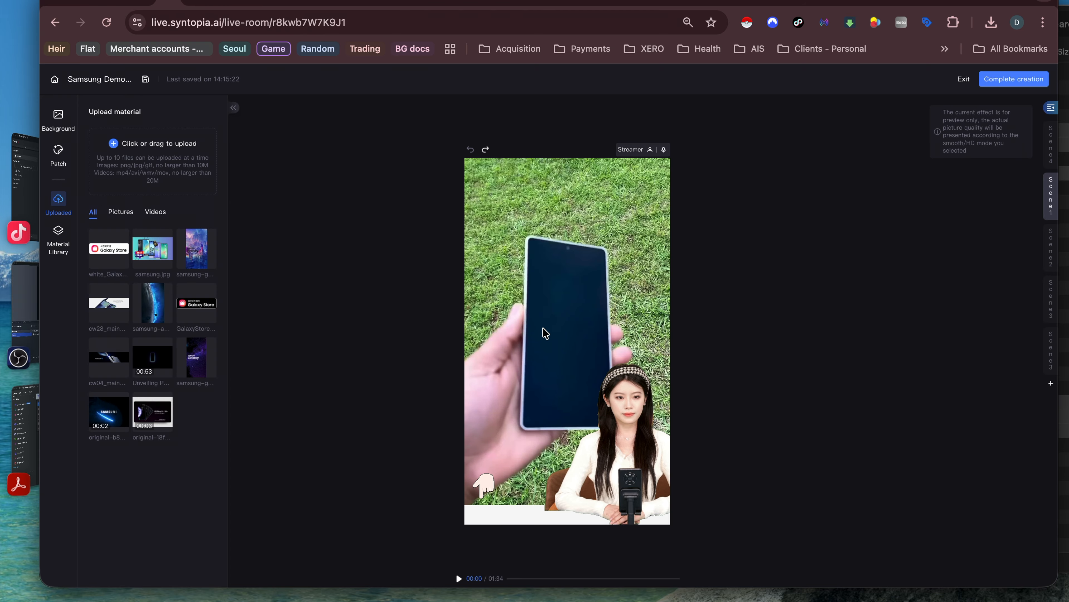
Step: Play Scene1's hand-held phone video preview and show its water-resistance explanation script
{"action": "left_click", "coordinate": [459, 578]}
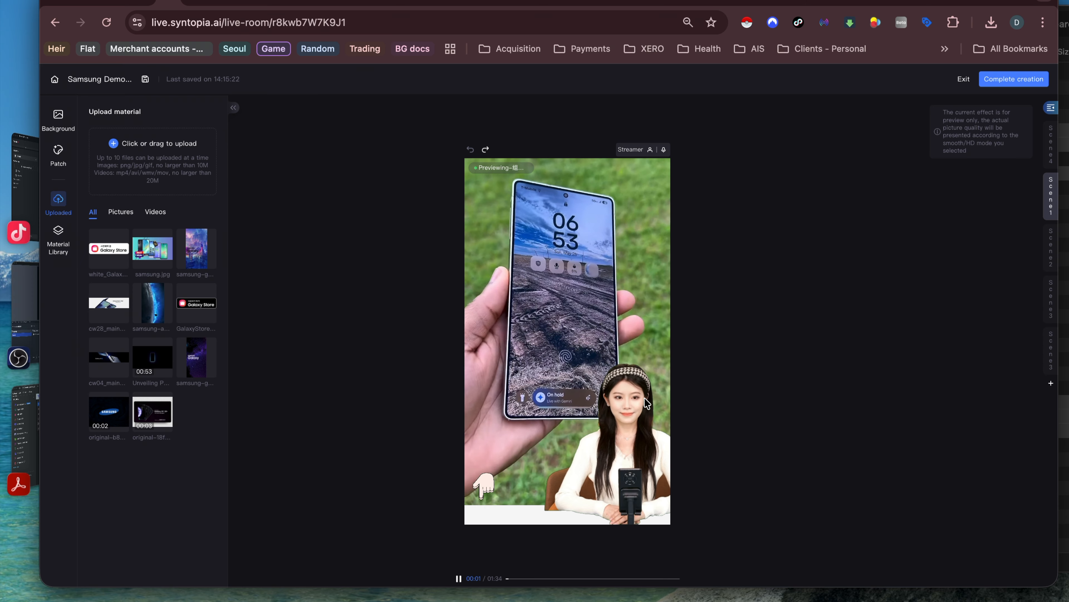
{"action": "scroll", "coordinate": [640, 409], "scroll_direction": "up", "scroll_amount": 5}
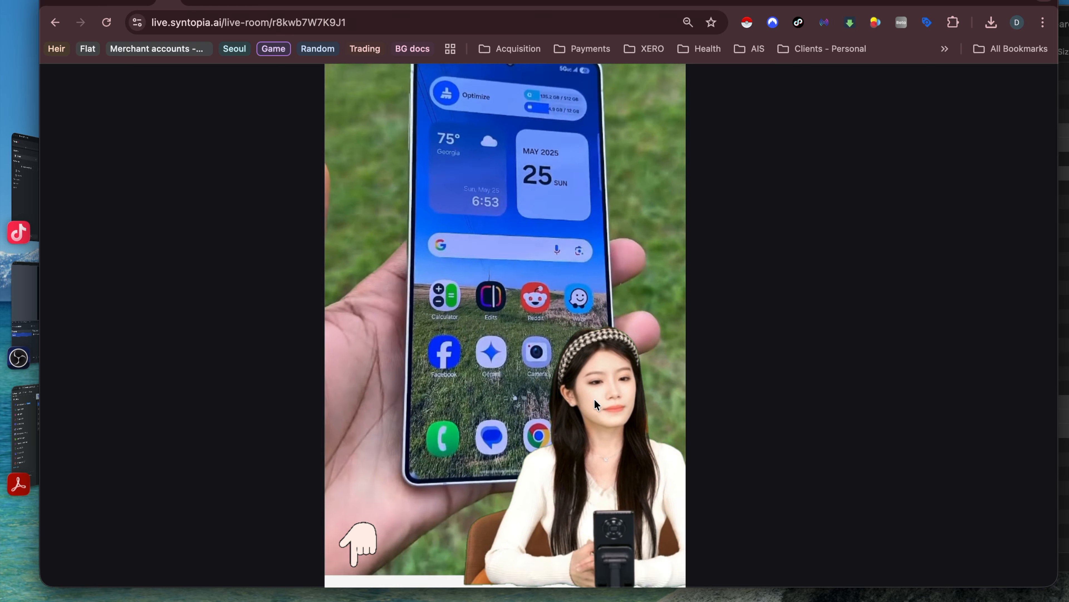
{"action": "scroll", "coordinate": [594, 398], "scroll_direction": "down", "scroll_amount": 5}
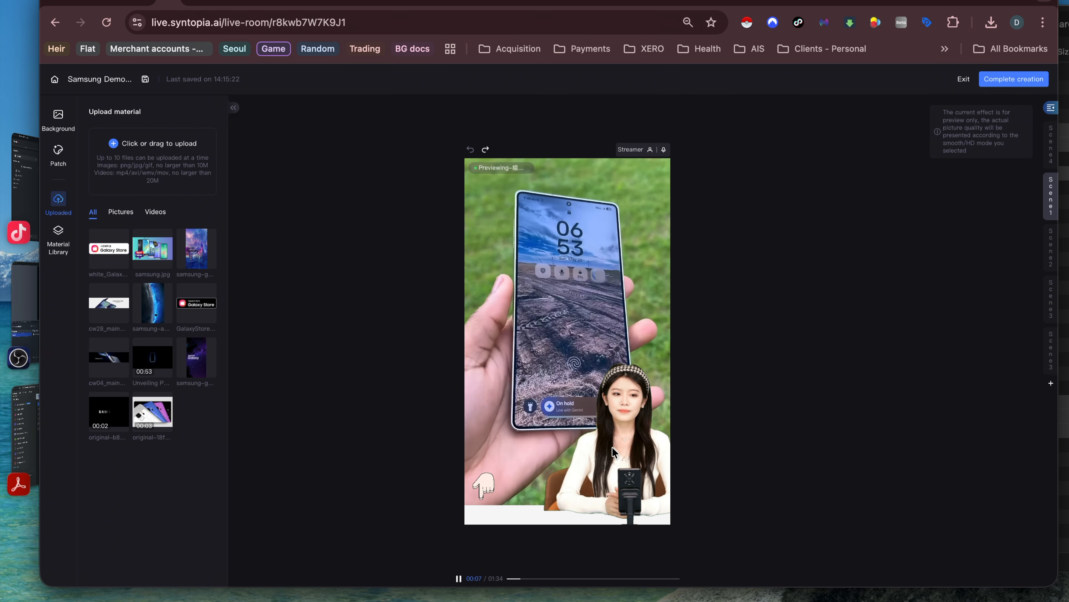
{"action": "scroll", "coordinate": [613, 447], "scroll_direction": "up", "scroll_amount": 5}
{"action": "scroll", "coordinate": [614, 452], "scroll_direction": "down", "scroll_amount": 5}
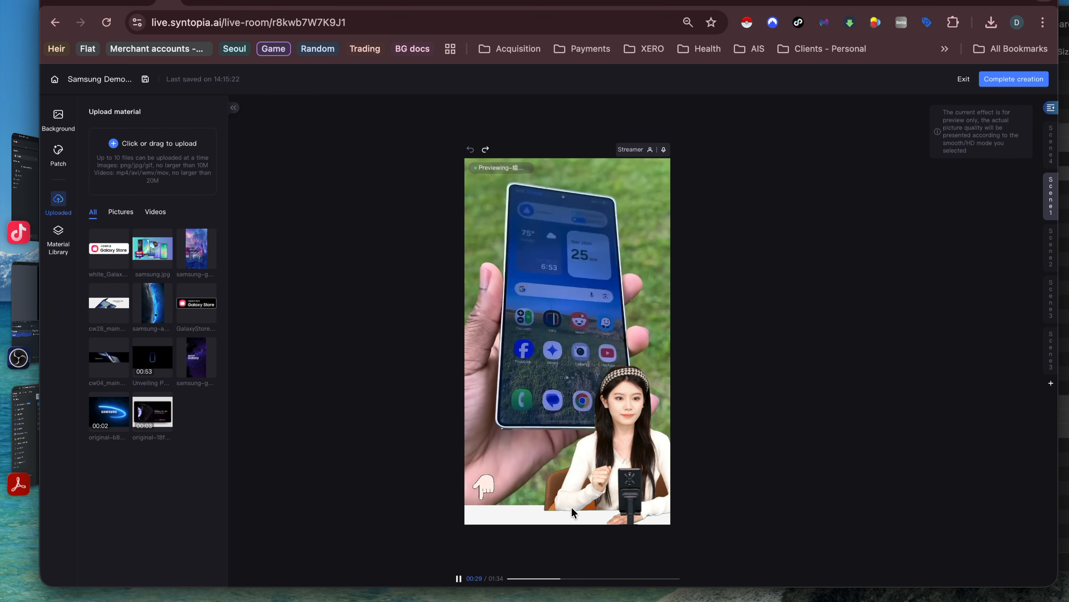
{"action": "left_click", "coordinate": [1049, 113]}
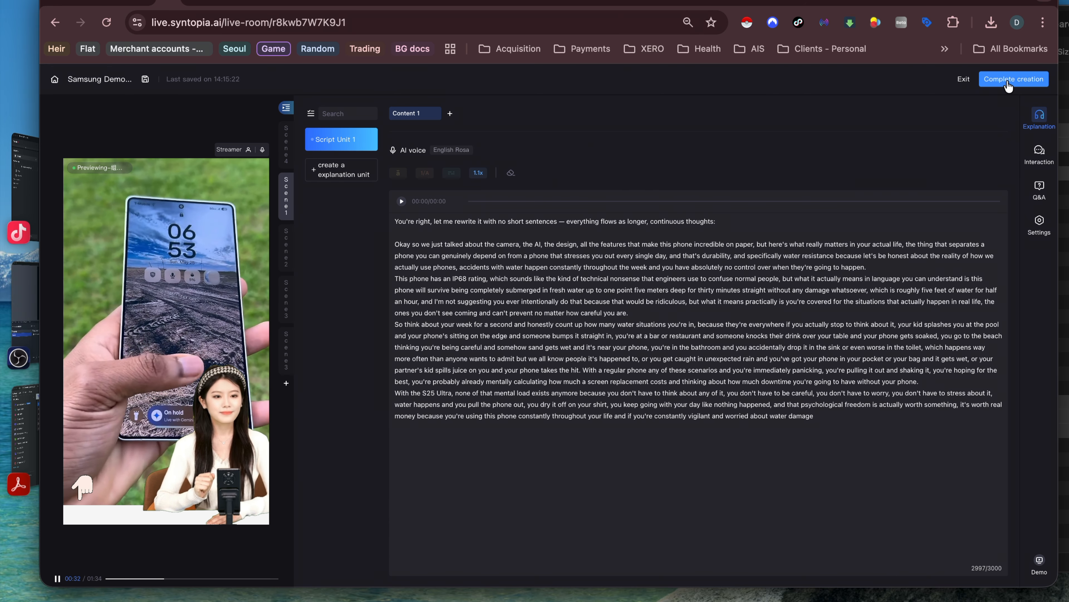
Step: Finish, confirm and publish the Samsung Demo 8 best livestream room
{"action": "left_click", "coordinate": [1009, 84]}
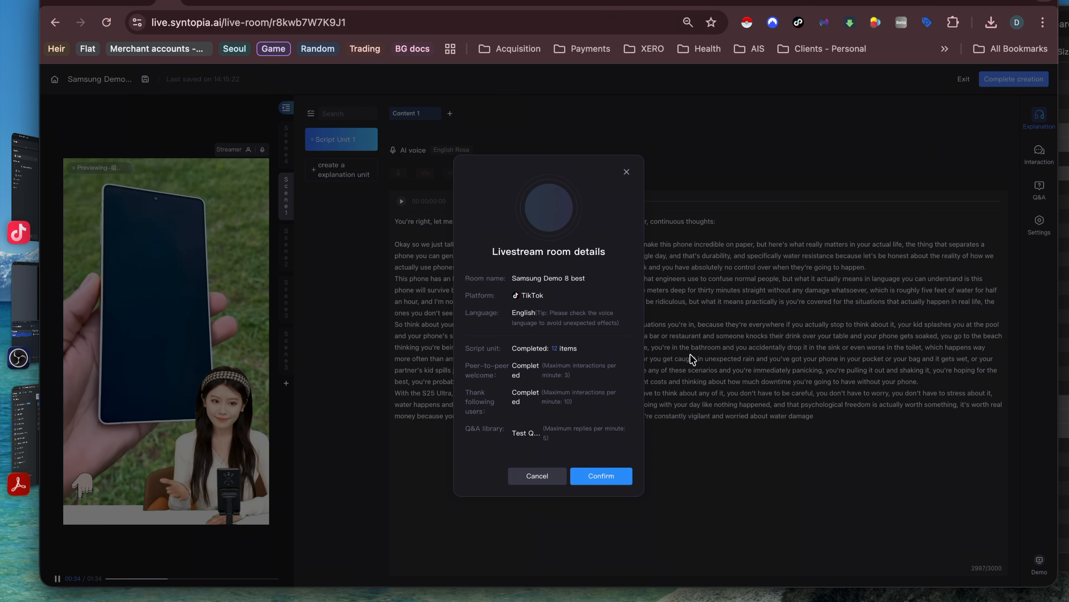
{"action": "left_click", "coordinate": [594, 477]}
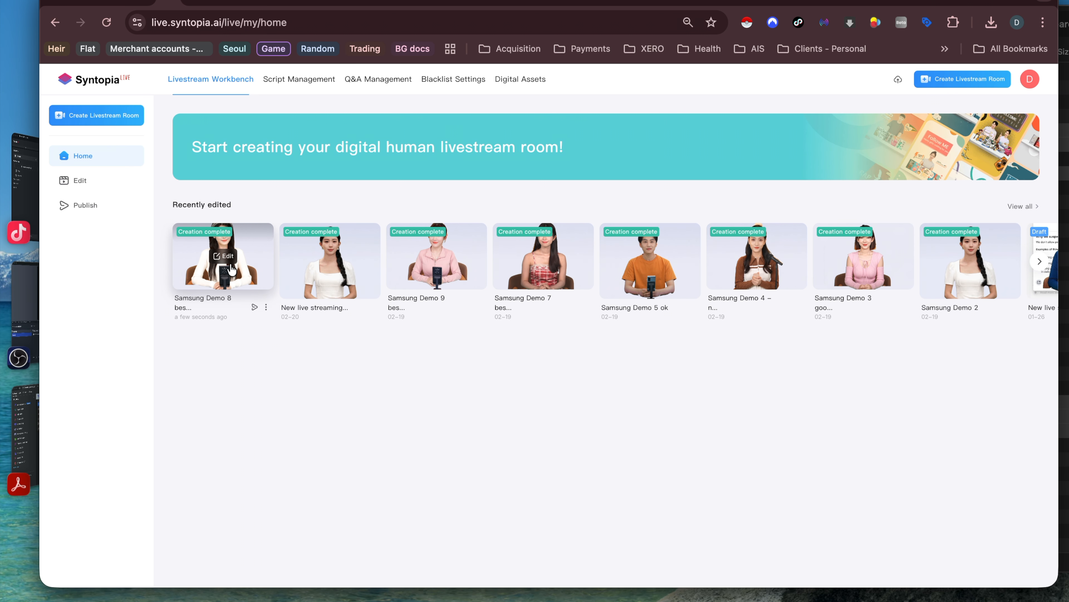
{"action": "left_click", "coordinate": [254, 307]}
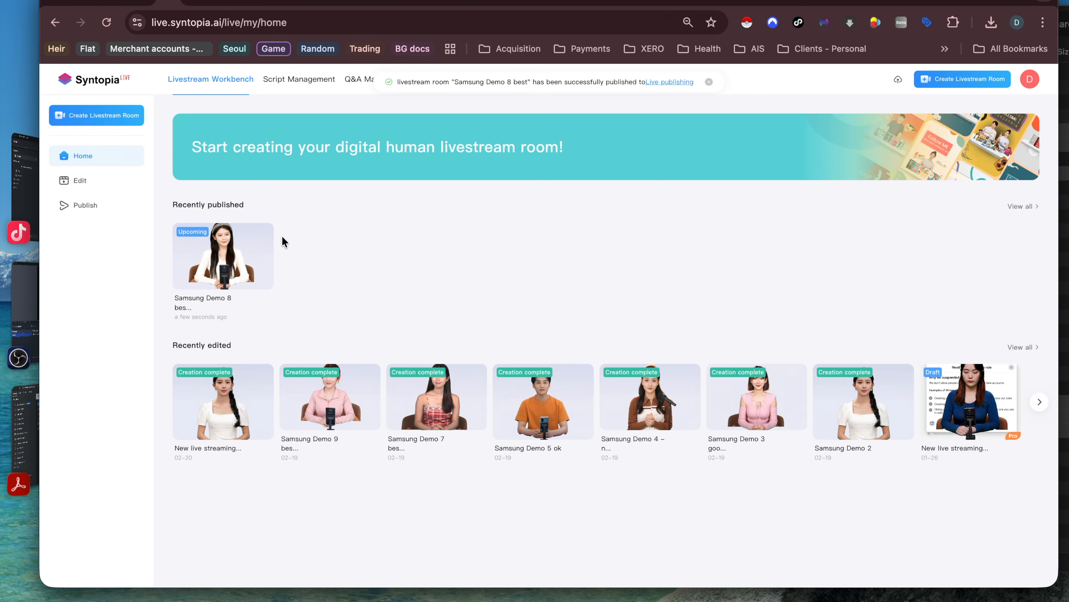
Step: Start a broadcast for Samsung Demo 8 best on YouTube using the channel's streaming account
{"action": "mouse_move", "coordinate": [213, 260]}
{"action": "left_click", "coordinate": [225, 258]}
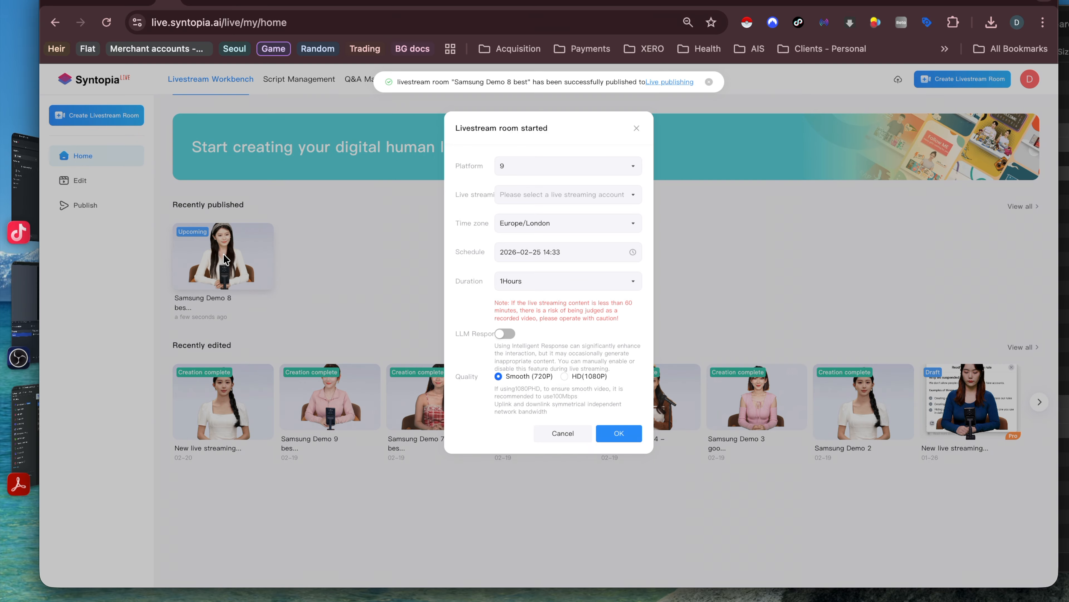
{"action": "left_click", "coordinate": [570, 161]}
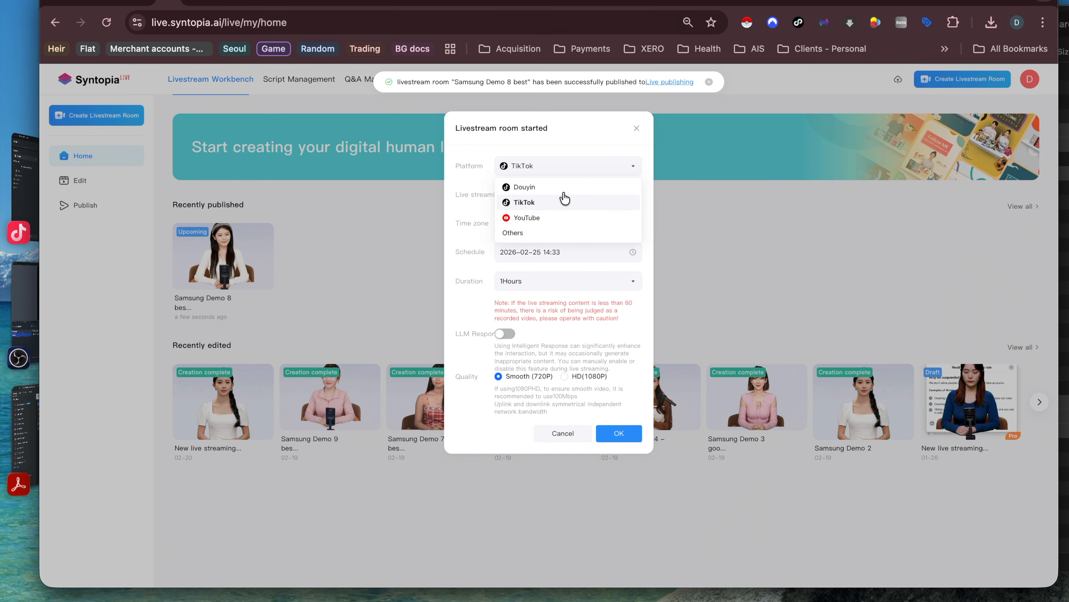
{"action": "left_click", "coordinate": [559, 219]}
{"action": "left_click", "coordinate": [585, 203]}
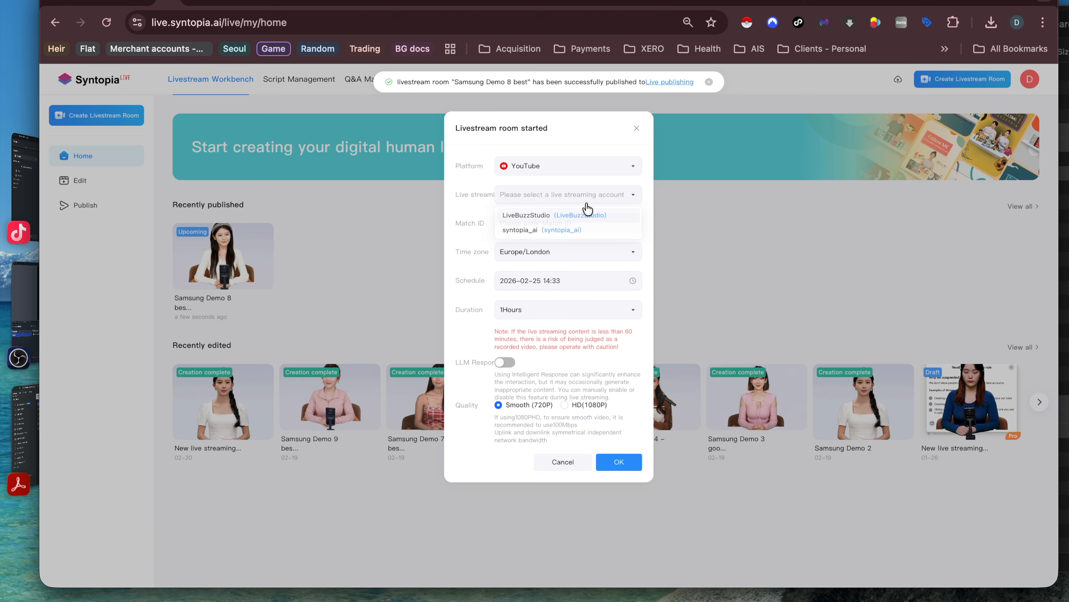
{"action": "left_click", "coordinate": [559, 219]}
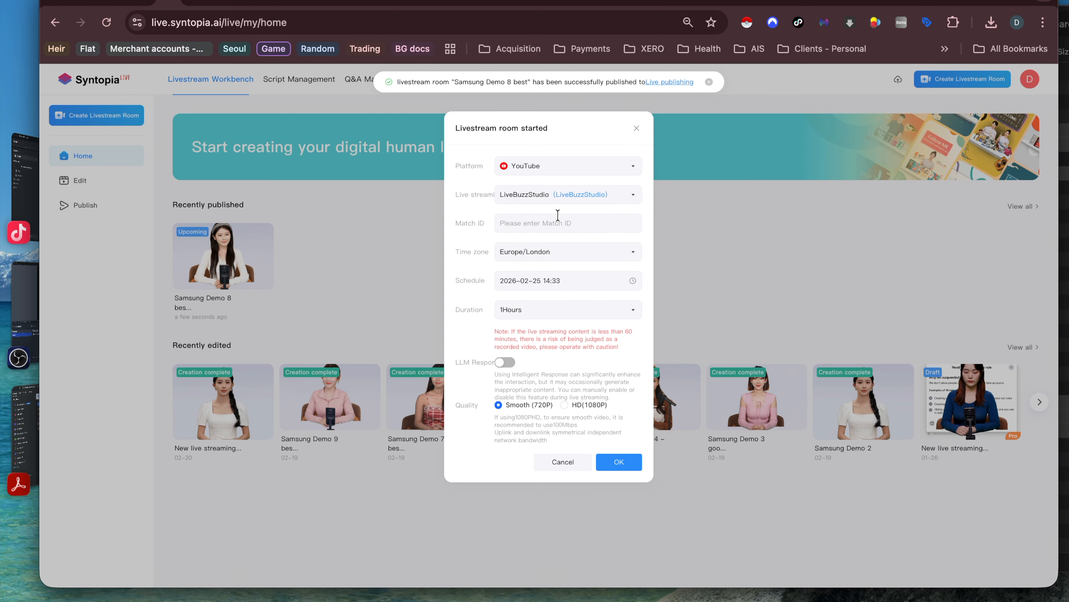
{"action": "left_click", "coordinate": [223, 3]}
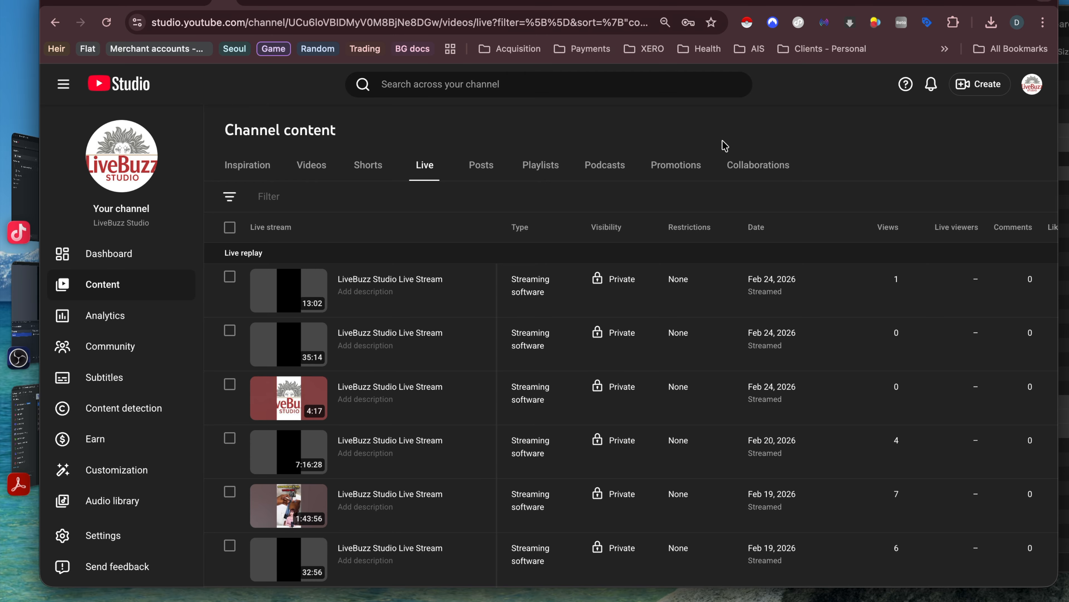
Step: Create a new YouTube live stream via Create > Go live and select its video ID in the URL
{"action": "left_click", "coordinate": [955, 84]}
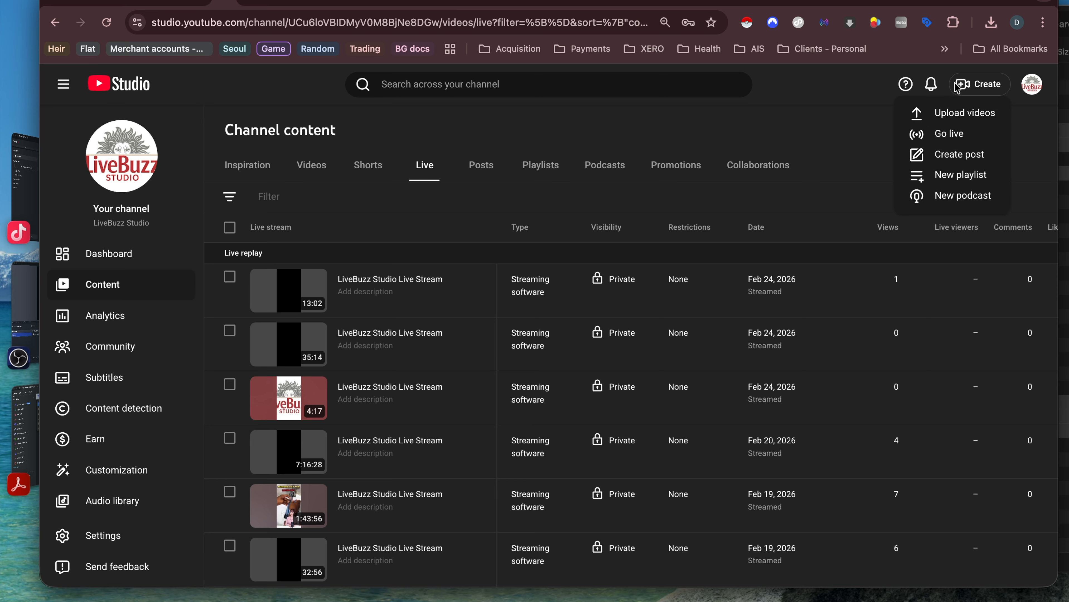
{"action": "left_click", "coordinate": [948, 142]}
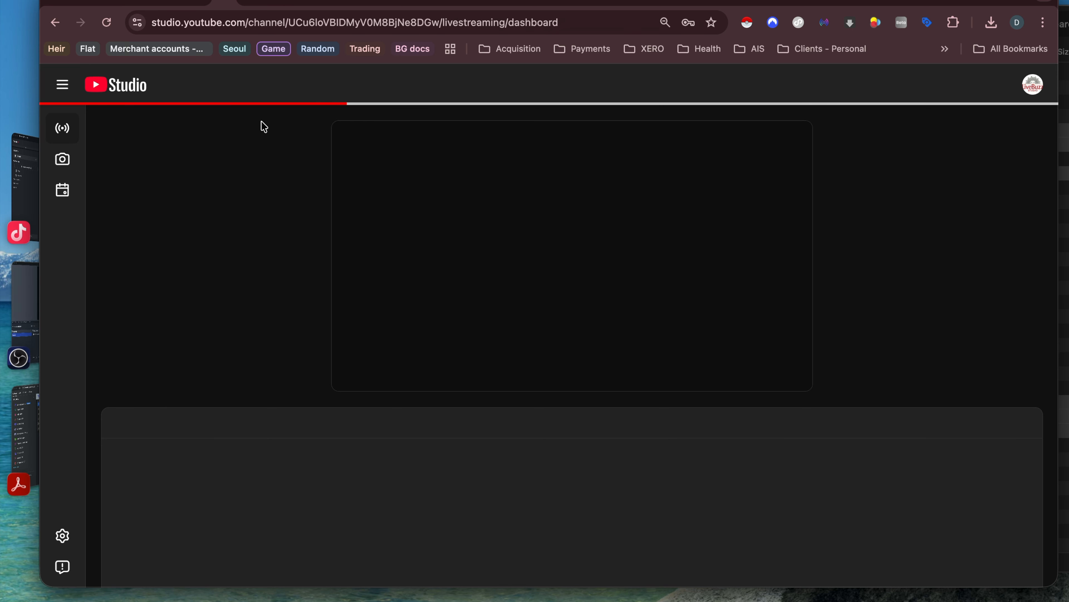
{"action": "left_click", "coordinate": [313, 24]}
{"action": "left_click", "coordinate": [313, 24]}
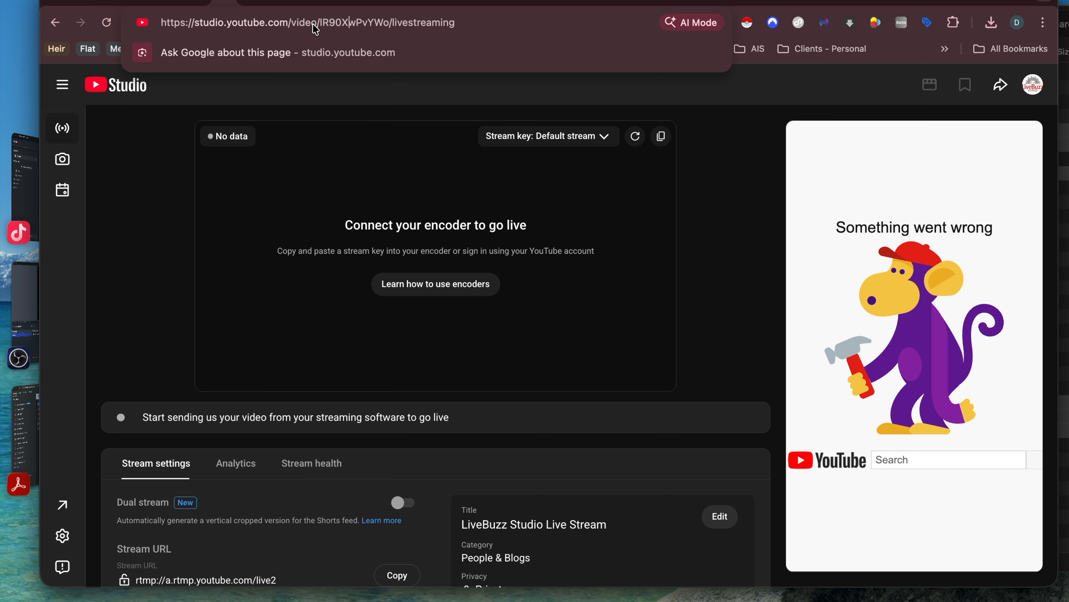
{"action": "double_click", "coordinate": [356, 22]}
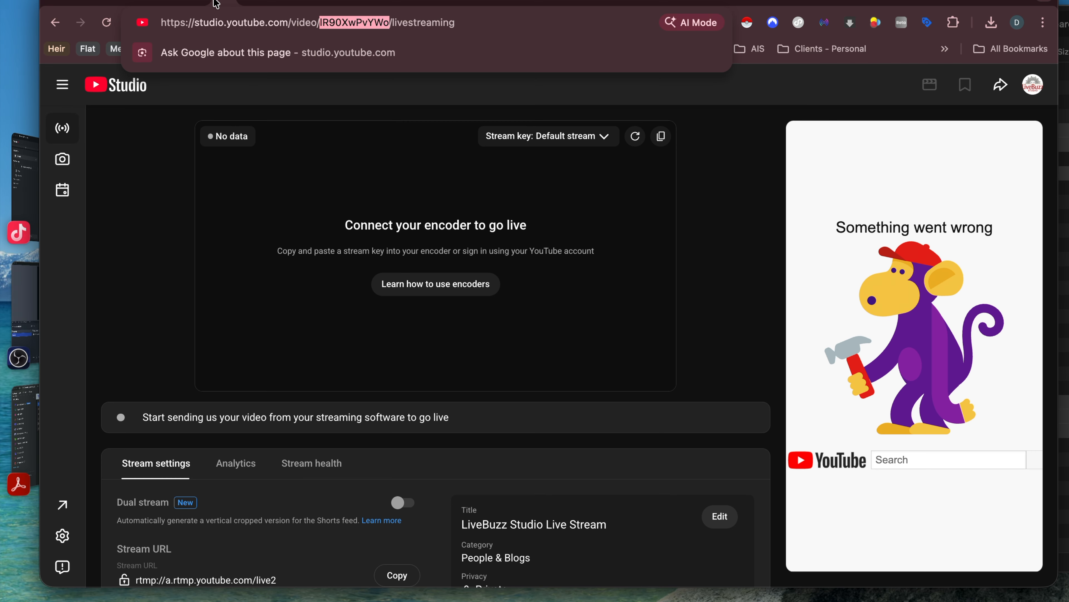
Step: Start a YouTube broadcast for Samsung Demo 8 best with the pasted video ID as Match ID
{"action": "left_click", "coordinate": [139, 5]}
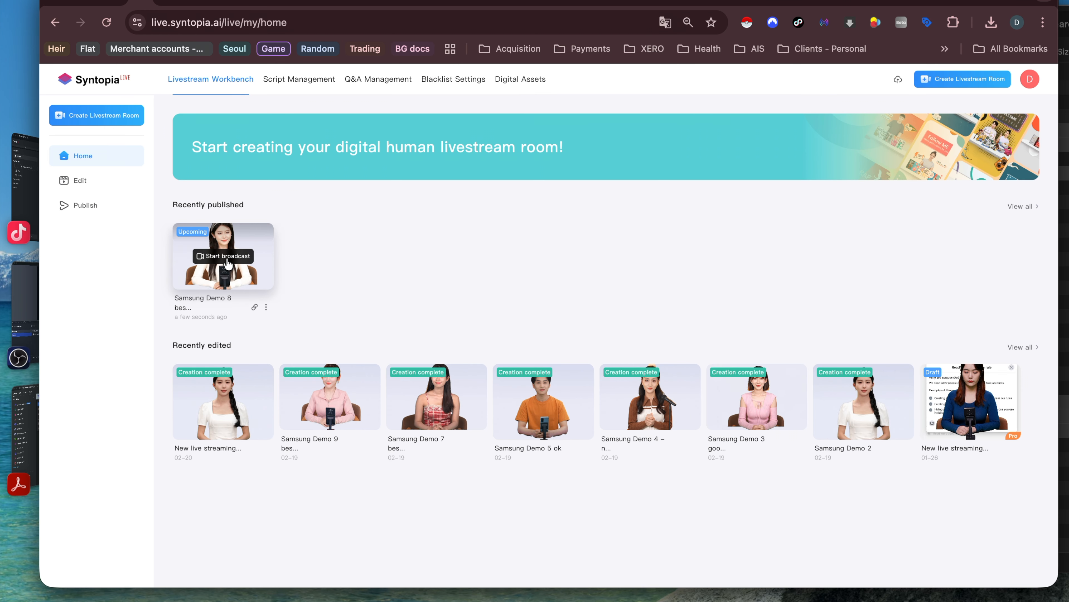
{"action": "left_click", "coordinate": [228, 257]}
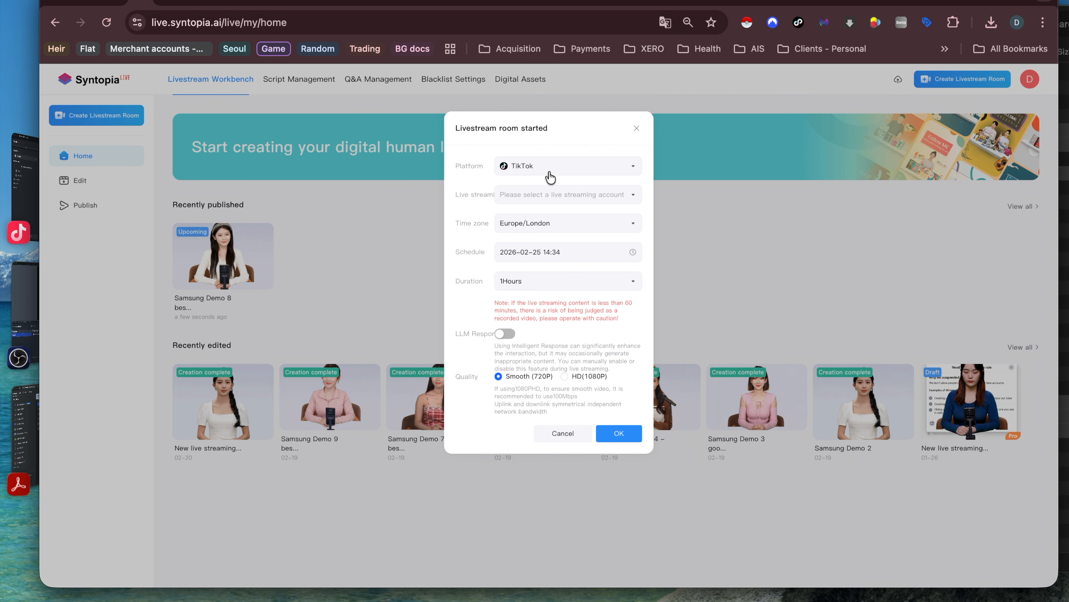
{"action": "left_click", "coordinate": [556, 166]}
{"action": "left_click", "coordinate": [552, 215]}
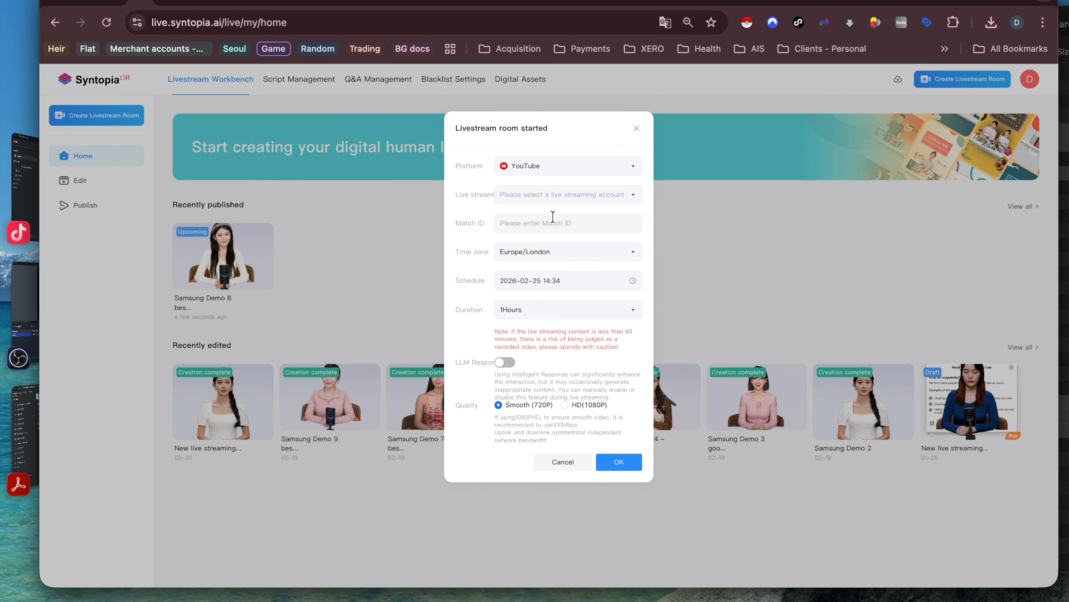
{"action": "left_click", "coordinate": [538, 203]}
{"action": "left_click", "coordinate": [531, 213]}
{"action": "left_click", "coordinate": [516, 221]}
{"action": "type", "text": "IR90lwPvYWo"}
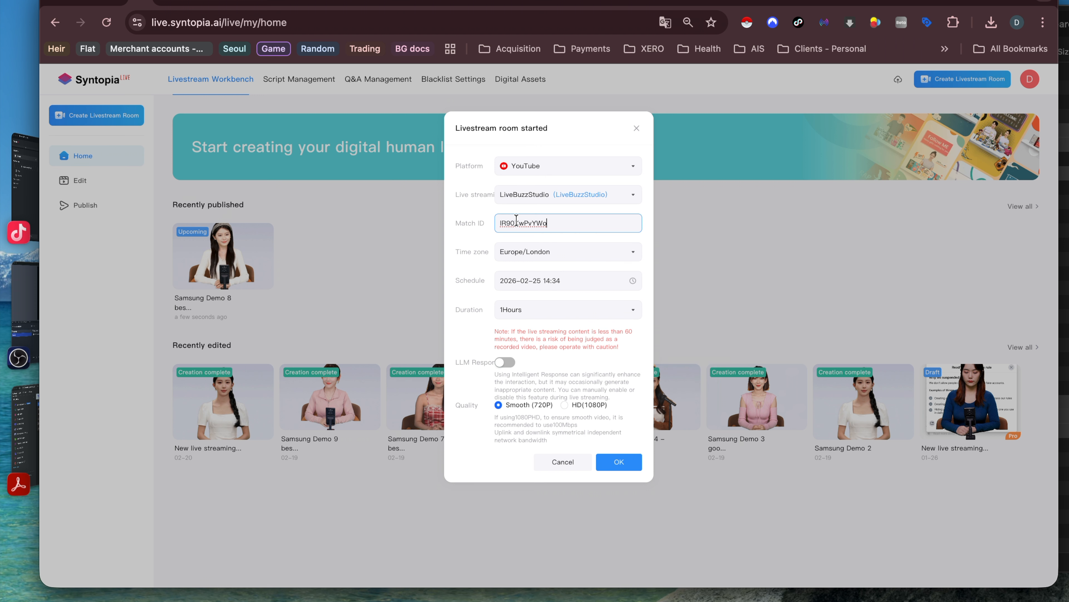
{"action": "left_click", "coordinate": [619, 462]}
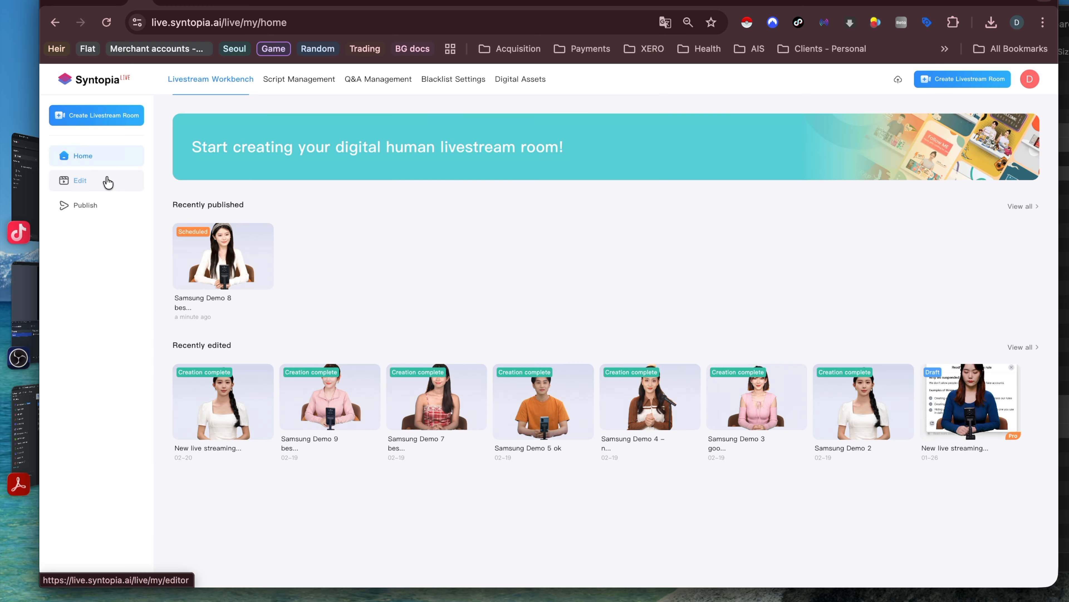
Step: Copy Samsung Demo 8 best's live stream link from the home page and switch to OBS
{"action": "left_click", "coordinate": [98, 180]}
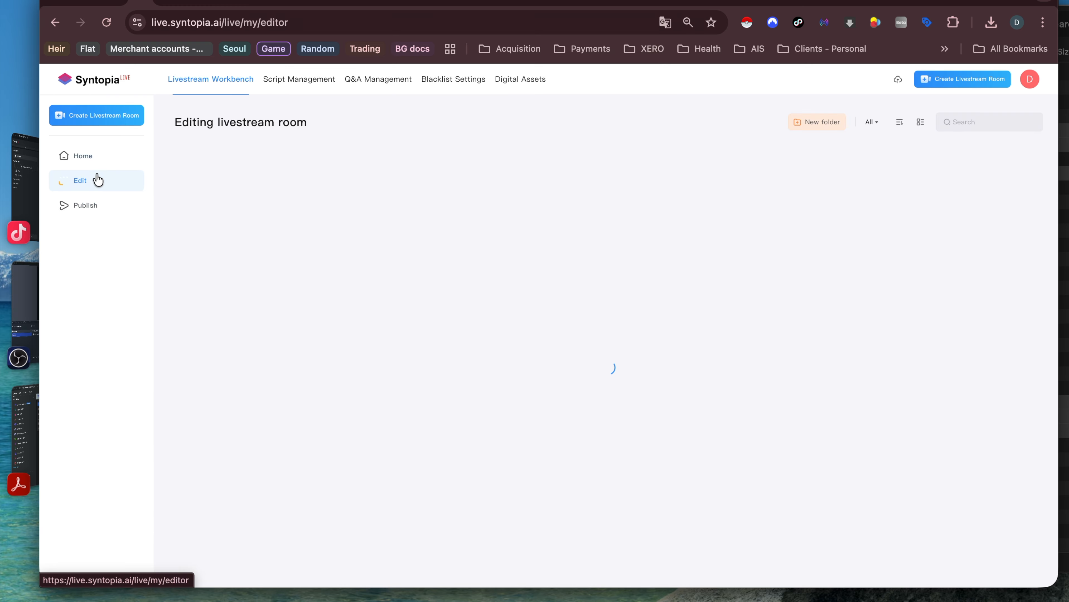
{"action": "left_click", "coordinate": [98, 167]}
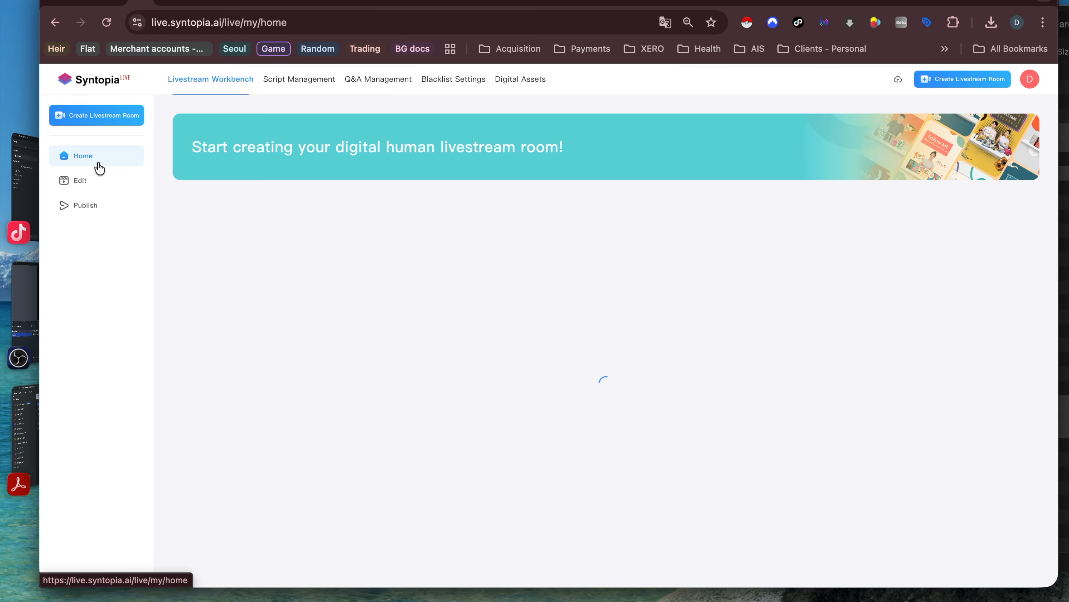
{"action": "mouse_move", "coordinate": [239, 306]}
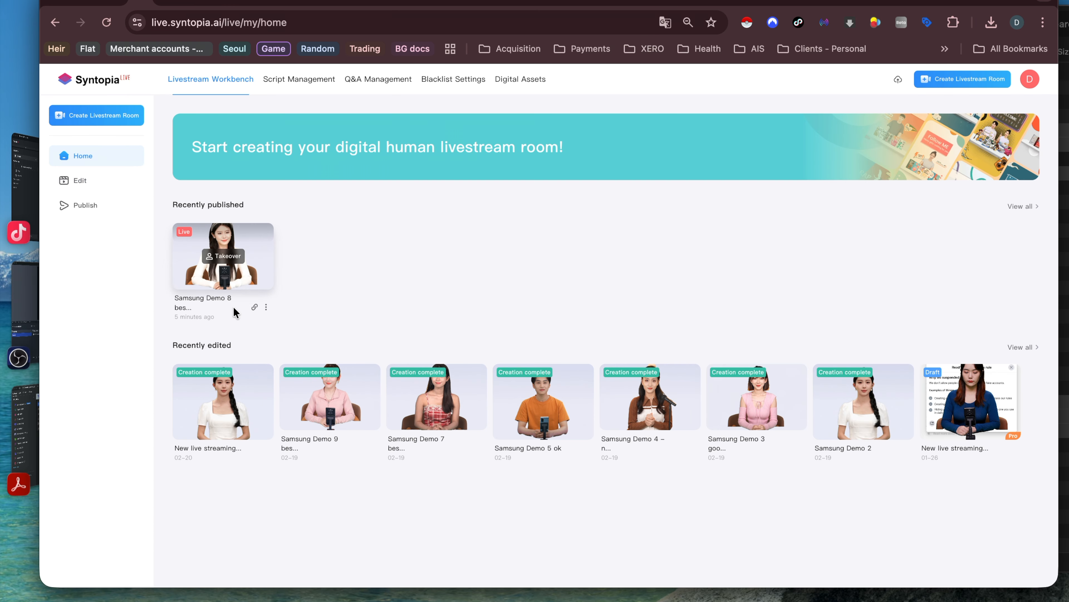
{"action": "left_click", "coordinate": [254, 307]}
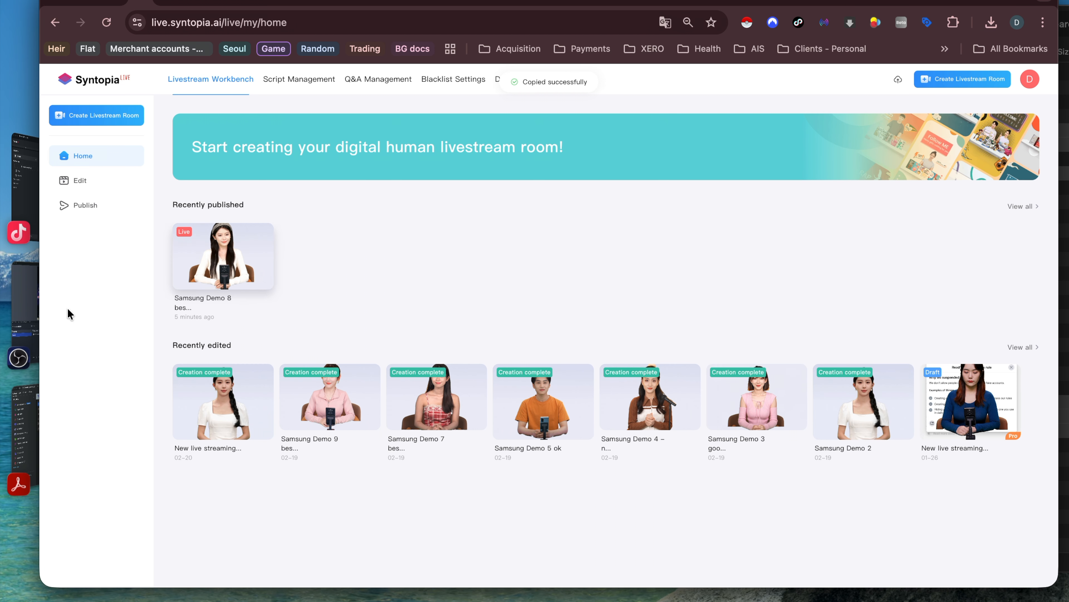
{"action": "left_click", "coordinate": [19, 310]}
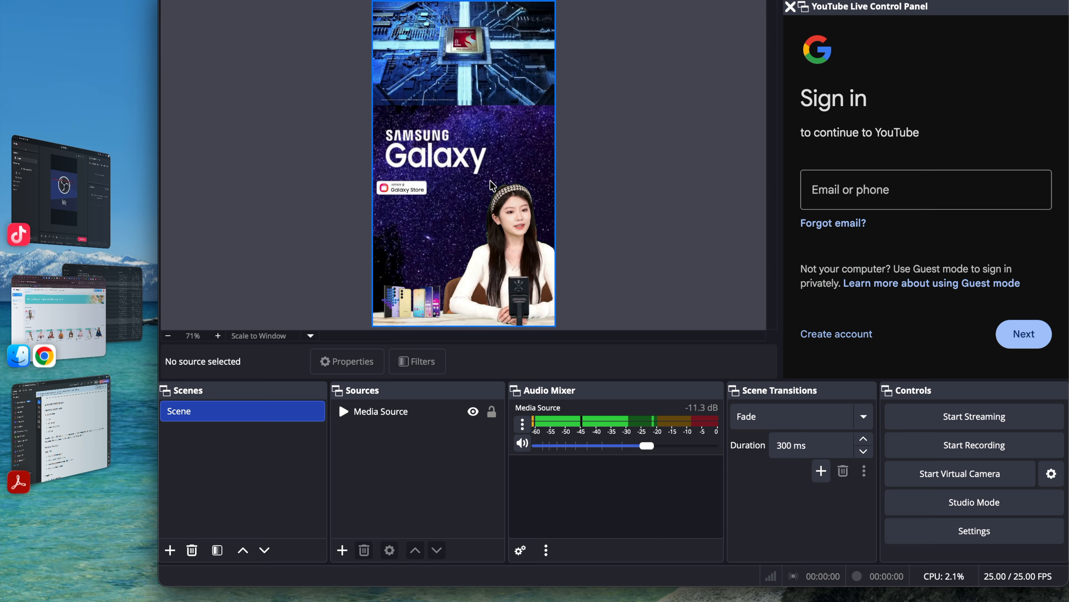
Step: Replace the Media Source's input address with the copied live stream link
{"action": "double_click", "coordinate": [368, 415]}
{"action": "left_click", "coordinate": [549, 363]}
{"action": "key", "text": "super+a"}
{"action": "key", "text": "super+v"}
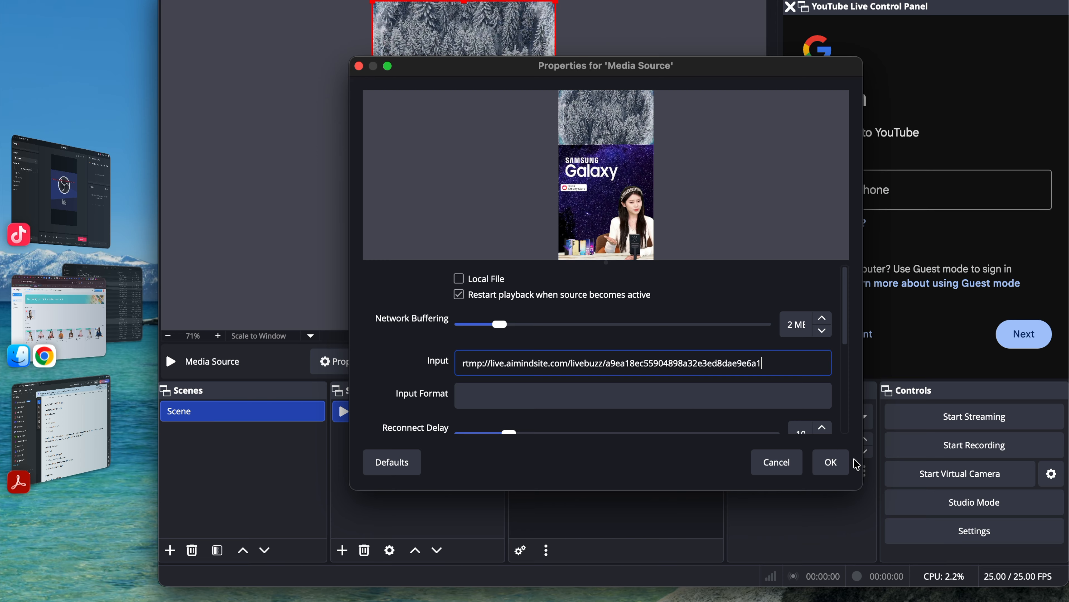
{"action": "left_click", "coordinate": [832, 462]}
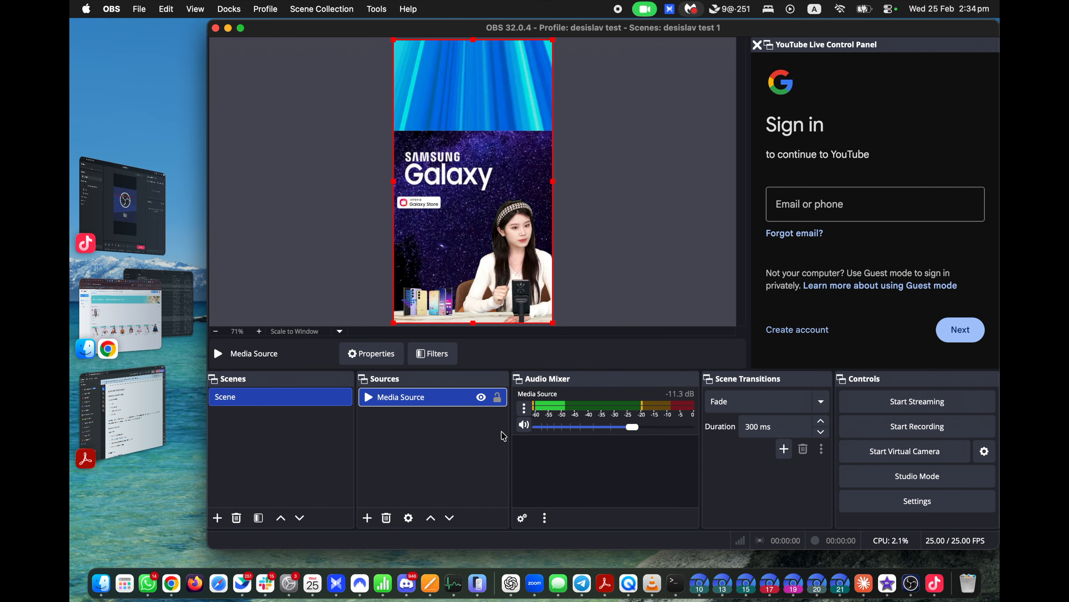
Step: Set the Media Source's audio monitoring to Monitor and Output and raise the speaker volume
{"action": "left_click", "coordinate": [522, 518]}
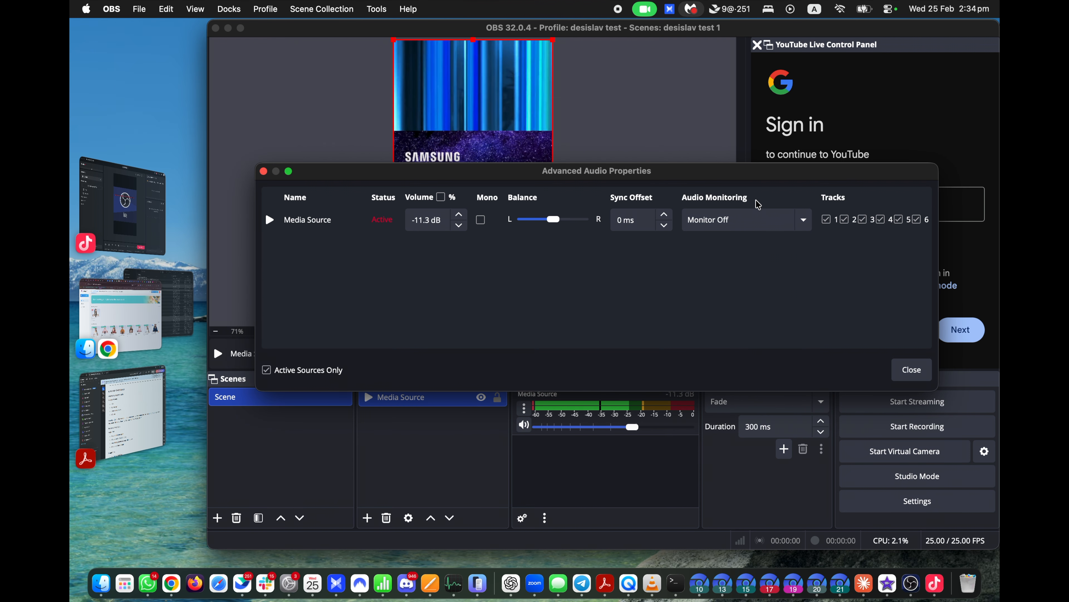
{"action": "left_click", "coordinate": [755, 219]}
{"action": "left_click", "coordinate": [763, 251]}
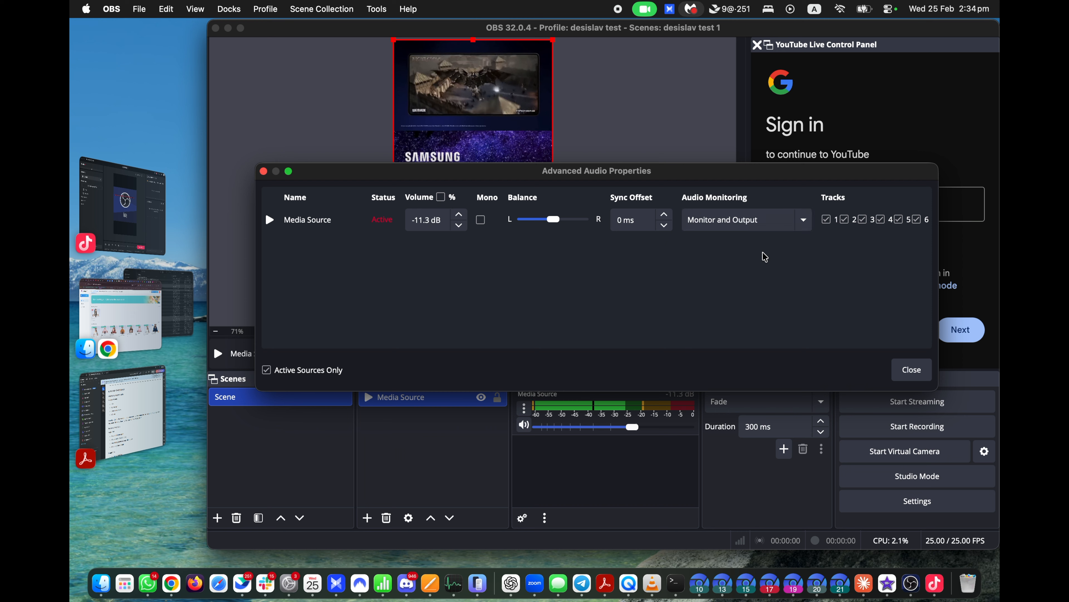
{"action": "left_click", "coordinate": [908, 371]}
{"action": "key", "text": "XF86AudioRaiseVolume"}
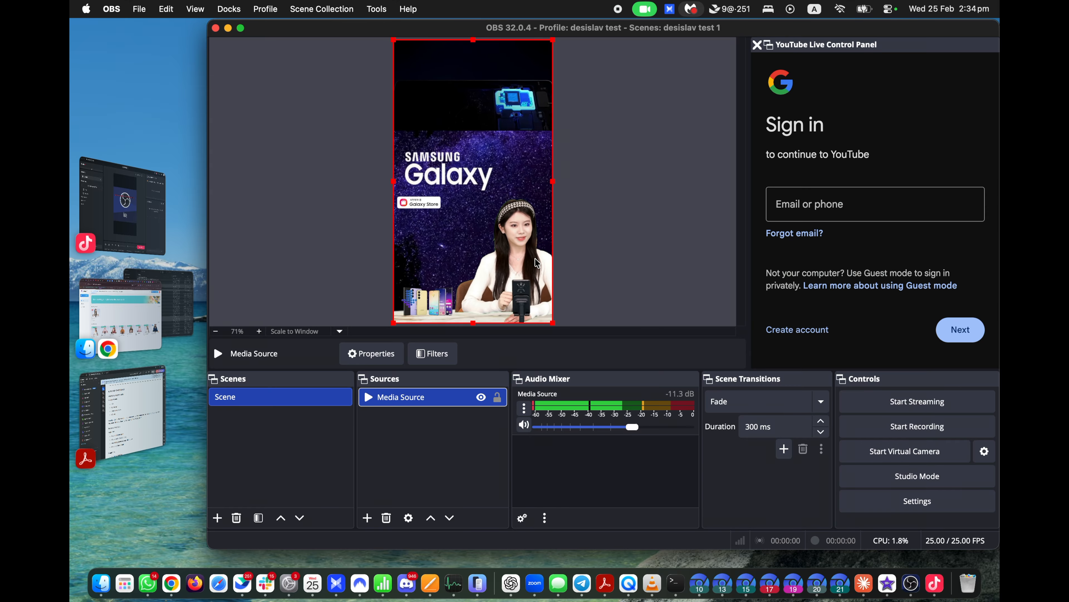
Step: Resize and reposition the Media Source video to fill the canvas height
{"action": "left_click_drag", "start_coordinate": [536, 263], "coordinate": [502, 226]}
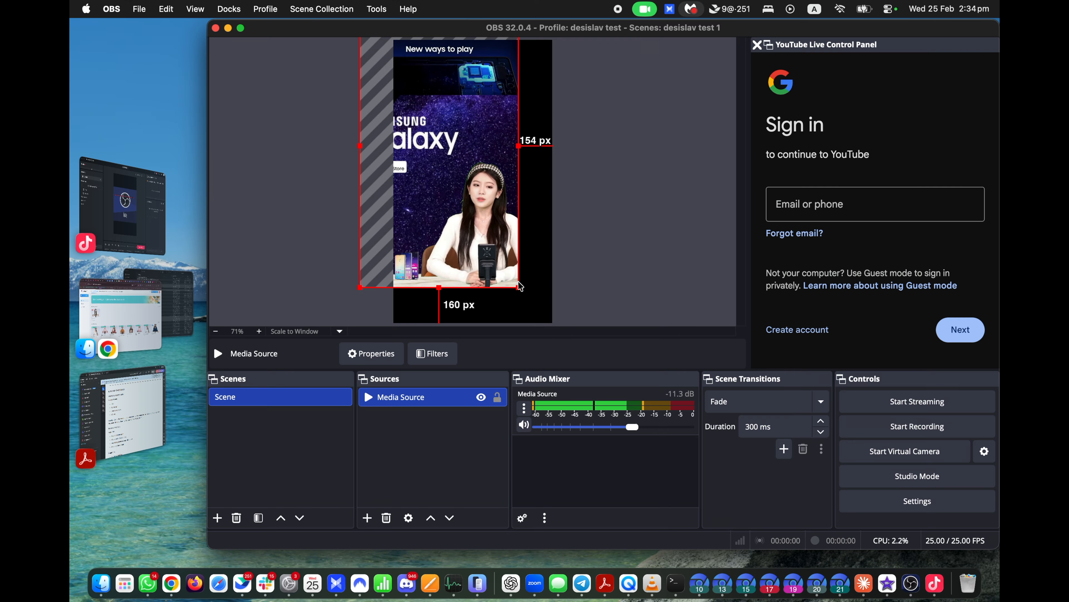
{"action": "left_click_drag", "start_coordinate": [521, 287], "coordinate": [486, 271]}
{"action": "left_click_drag", "start_coordinate": [464, 213], "coordinate": [500, 249]}
{"action": "left_click_drag", "start_coordinate": [544, 306], "coordinate": [552, 323]}
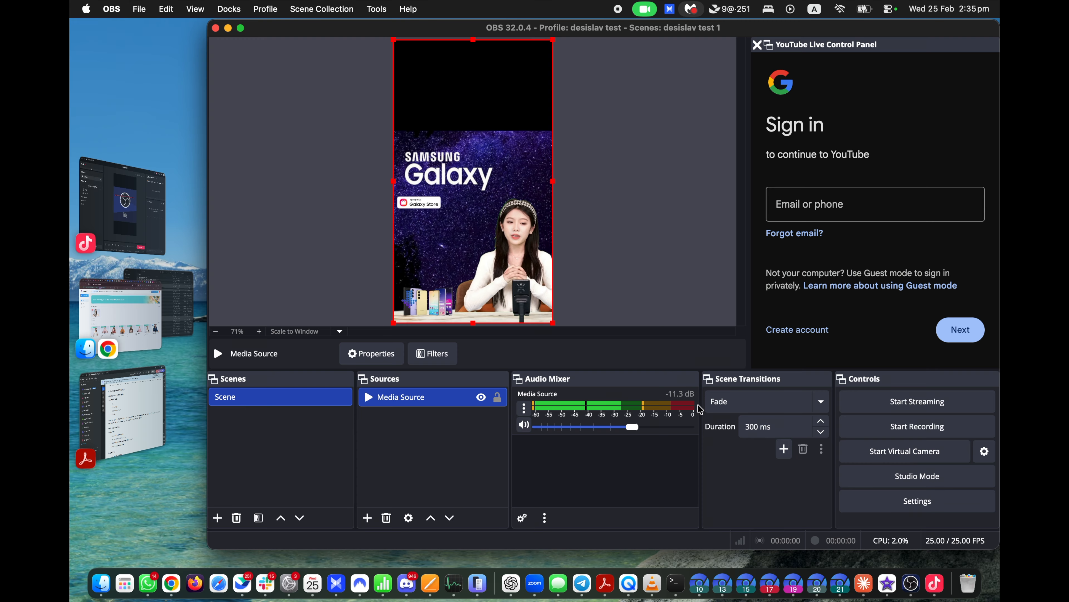
Step: Set the Media Source's audio monitoring to Monitor Off, then return to Syntopia Live in Chrome
{"action": "left_click", "coordinate": [523, 521]}
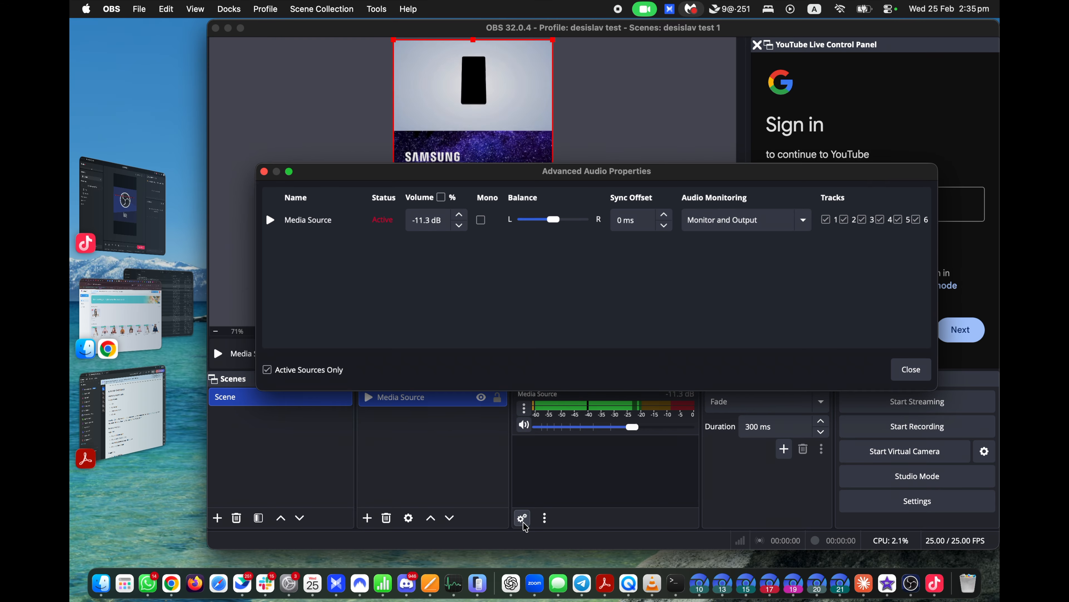
{"action": "left_click", "coordinate": [794, 228]}
{"action": "left_click", "coordinate": [732, 189]}
{"action": "left_click", "coordinate": [909, 375]}
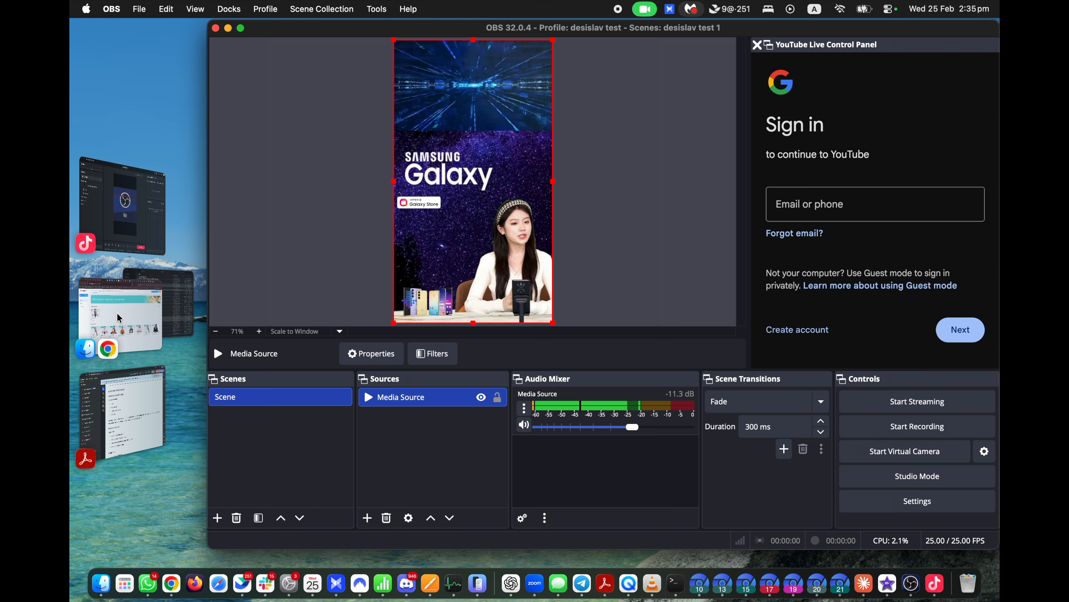
{"action": "left_click", "coordinate": [103, 311]}
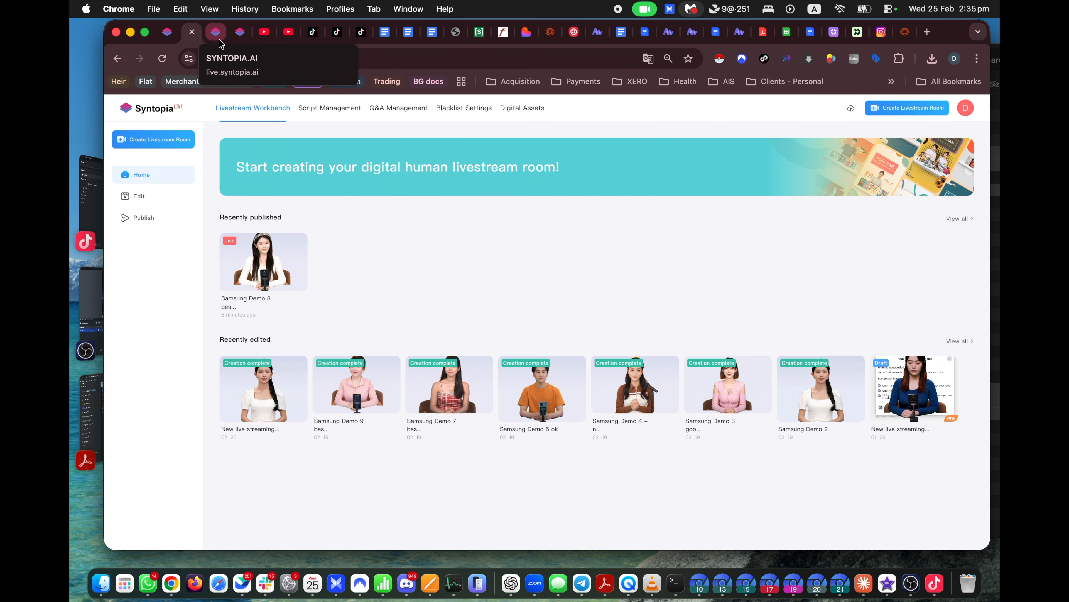
Step: Start OBS's virtual camera and stream to YouTube, then check the YouTube Studio live page
{"action": "left_click", "coordinate": [270, 39]}
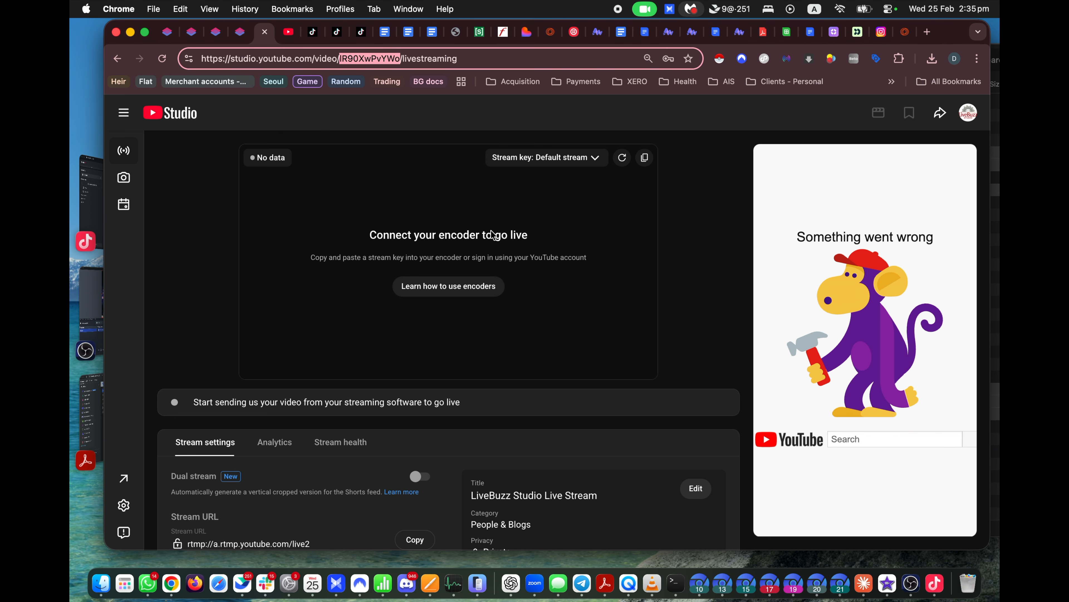
{"action": "left_click", "coordinate": [84, 344]}
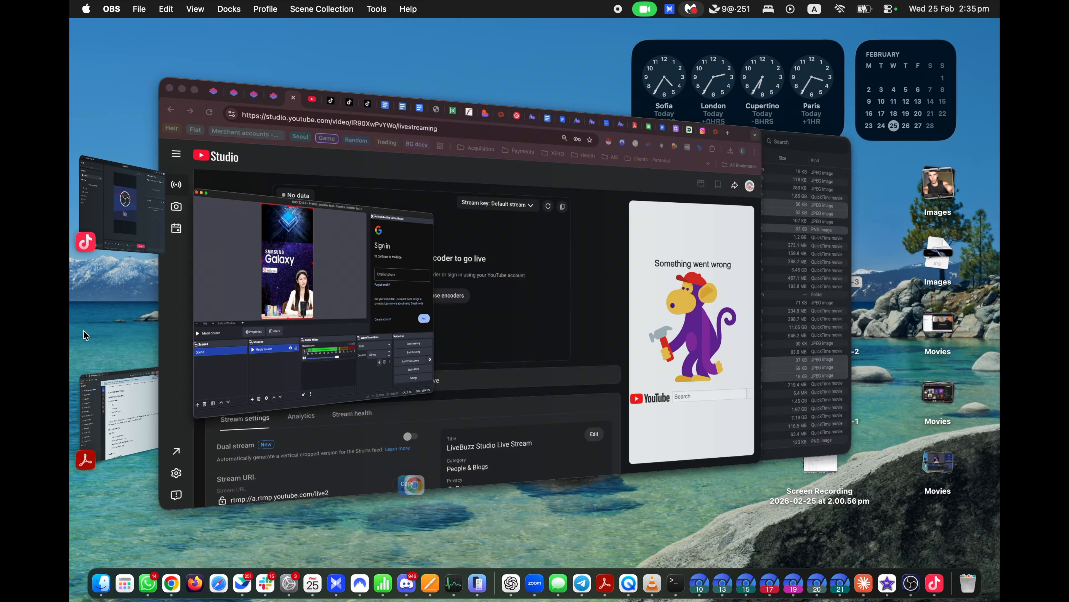
{"action": "left_click", "coordinate": [910, 461]}
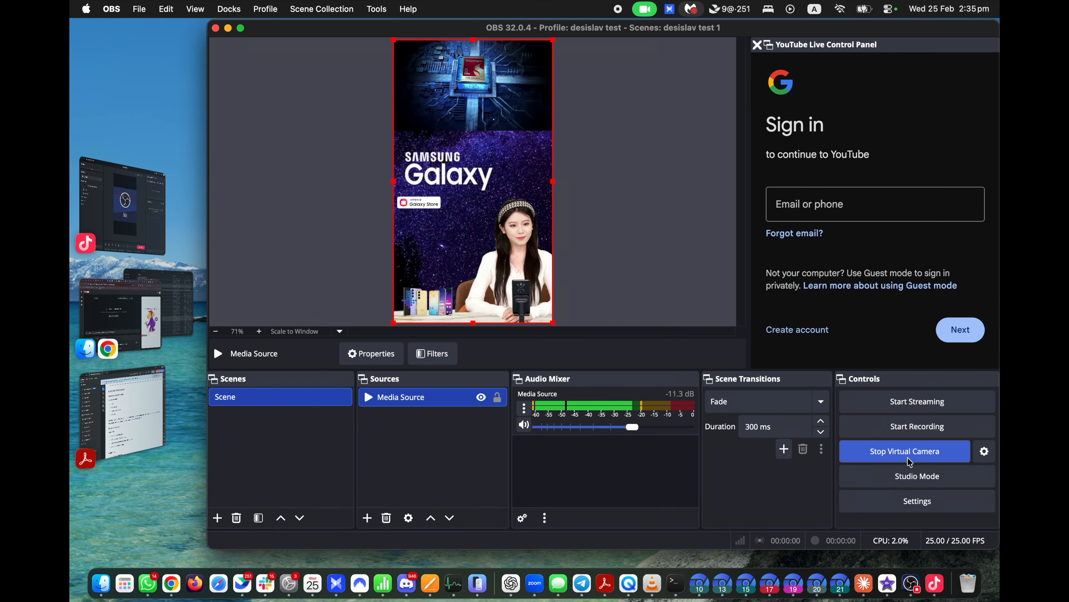
{"action": "left_click", "coordinate": [918, 401]}
{"action": "left_click", "coordinate": [579, 231]}
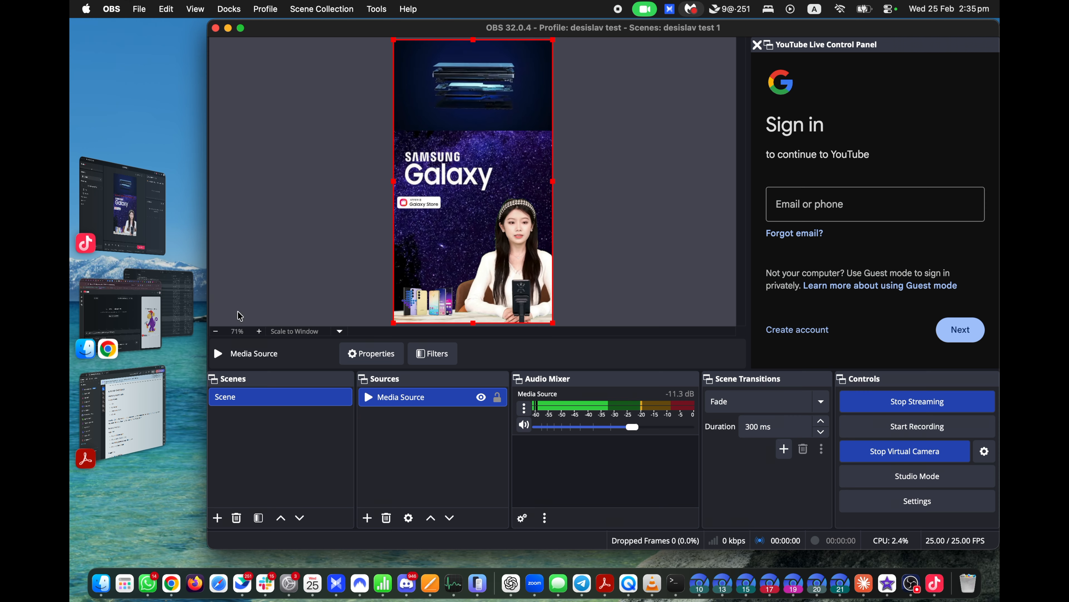
{"action": "left_click", "coordinate": [115, 313]}
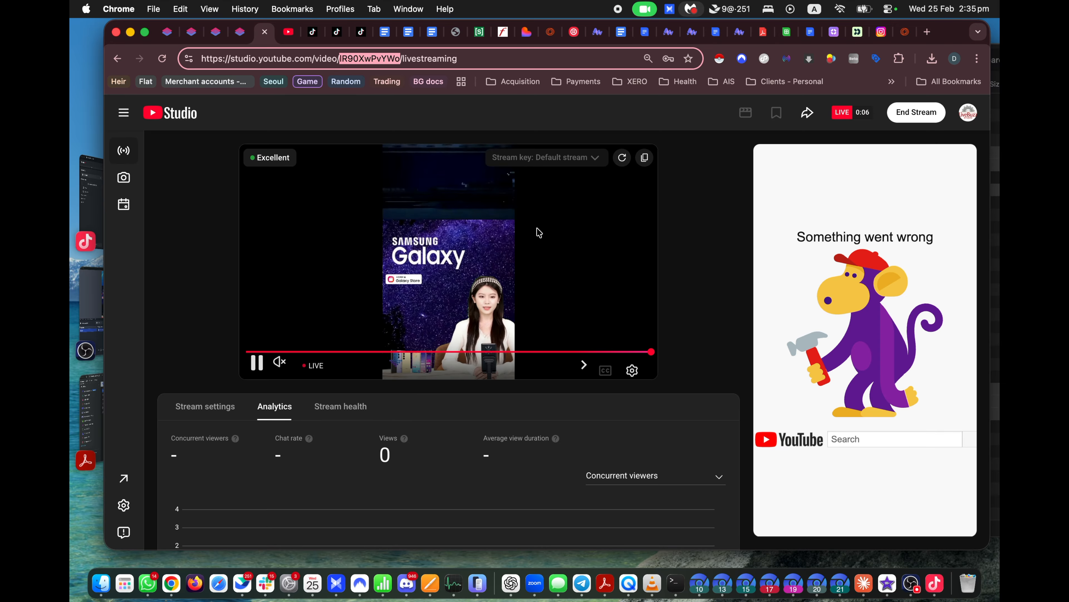
Step: Check the live preview's audio by unmuting and muting it again
{"action": "left_click", "coordinate": [282, 362]}
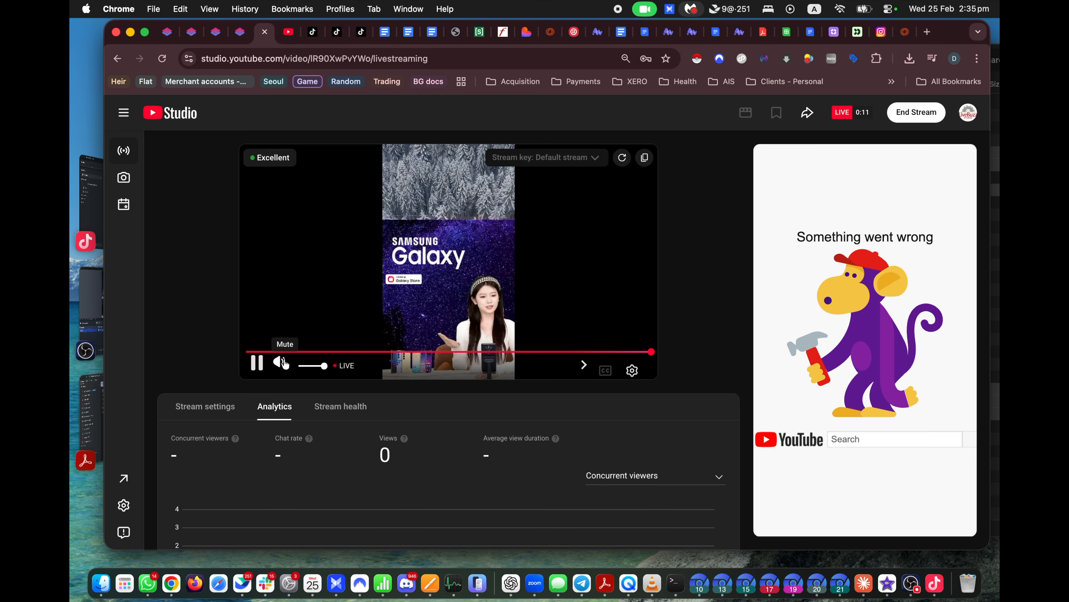
{"action": "left_click", "coordinate": [281, 362]}
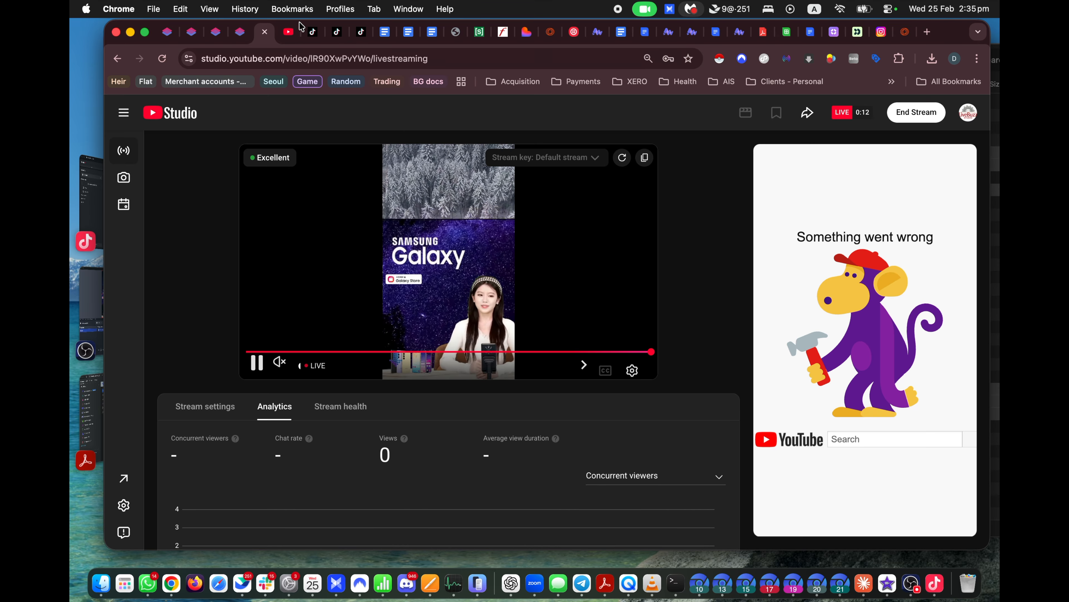
{"action": "left_click", "coordinate": [288, 32]}
{"action": "left_click", "coordinate": [411, 111]}
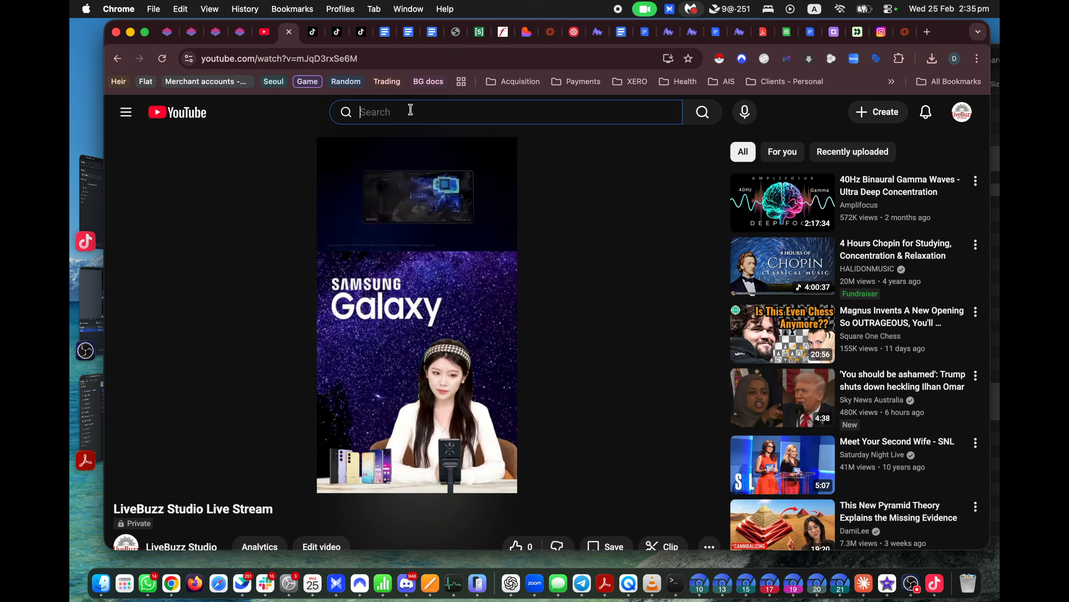
{"action": "left_click", "coordinate": [267, 37]}
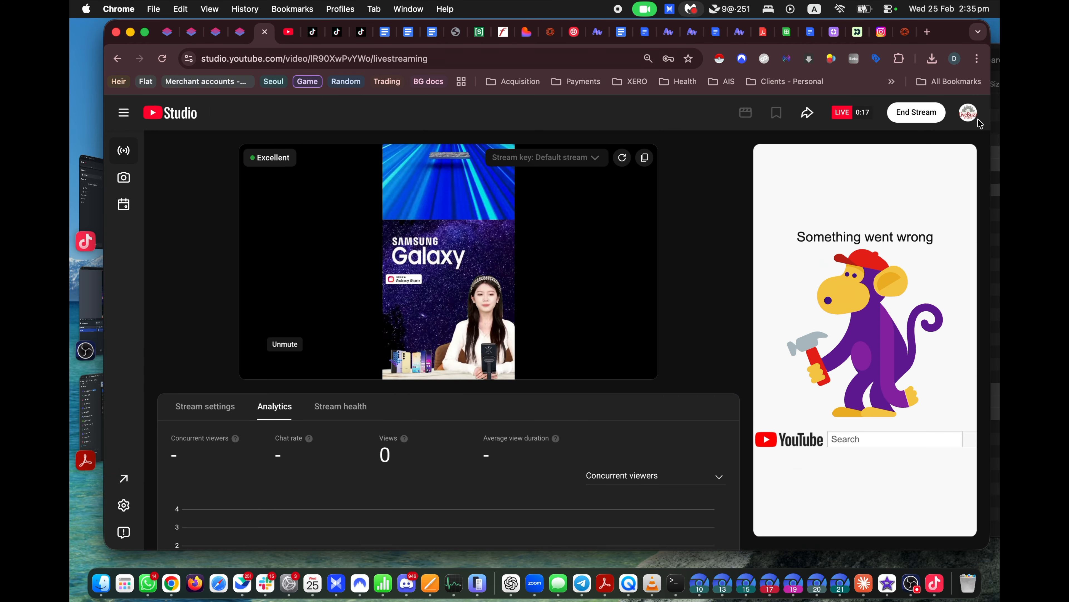
Step: Copy the LiveBuzz Studio channel name from the account menu and search it on YouTube
{"action": "left_click", "coordinate": [969, 114]}
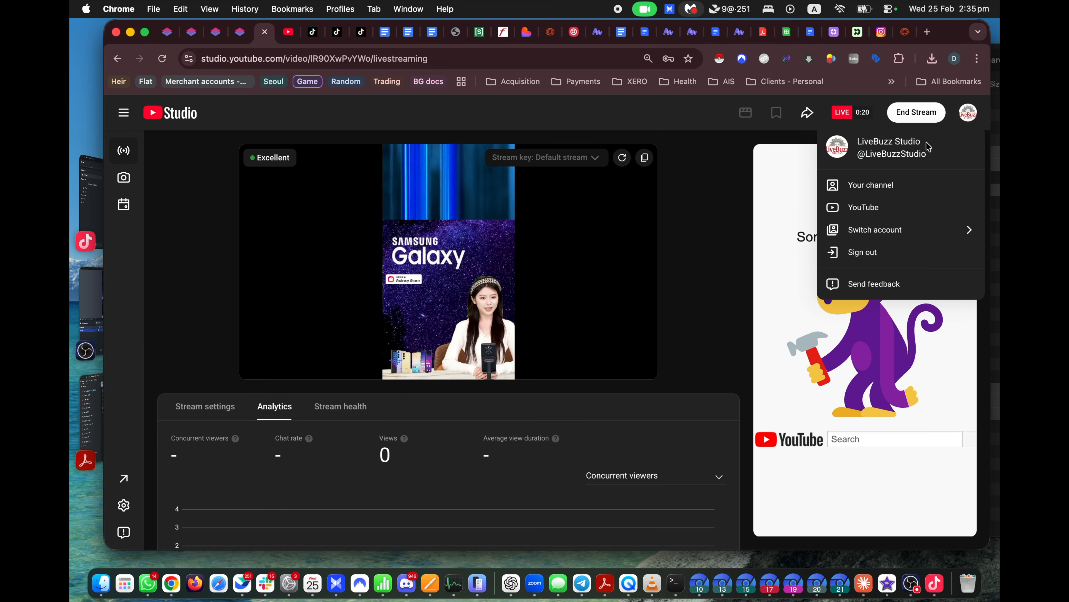
{"action": "left_click_drag", "start_coordinate": [929, 147], "coordinate": [863, 141]}
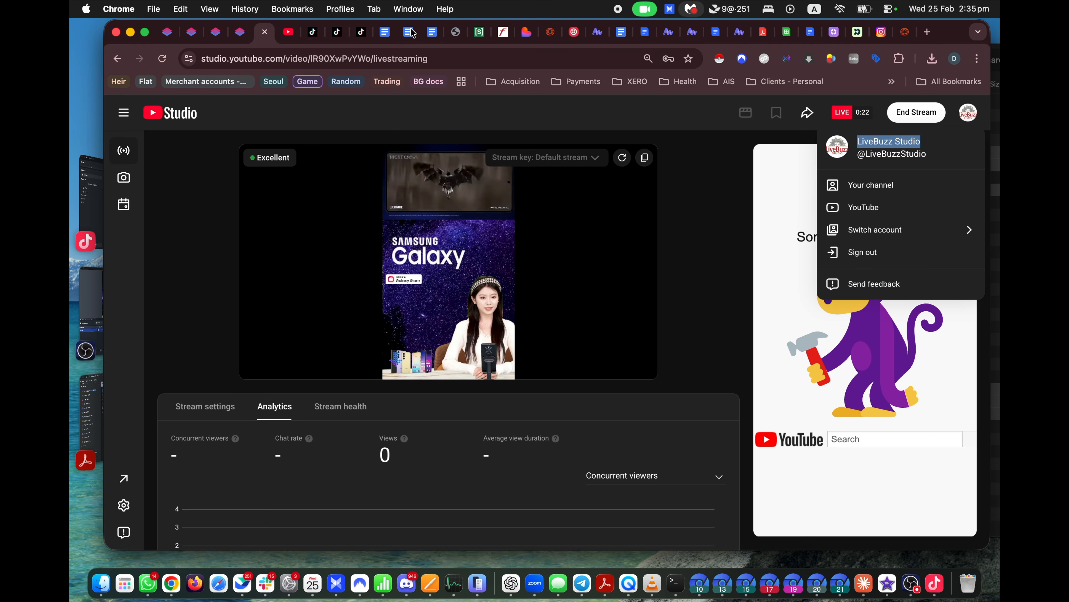
{"action": "left_click", "coordinate": [288, 32]}
{"action": "type", "text": "LiveBuzz Studio"}
{"action": "key", "text": "Return"}
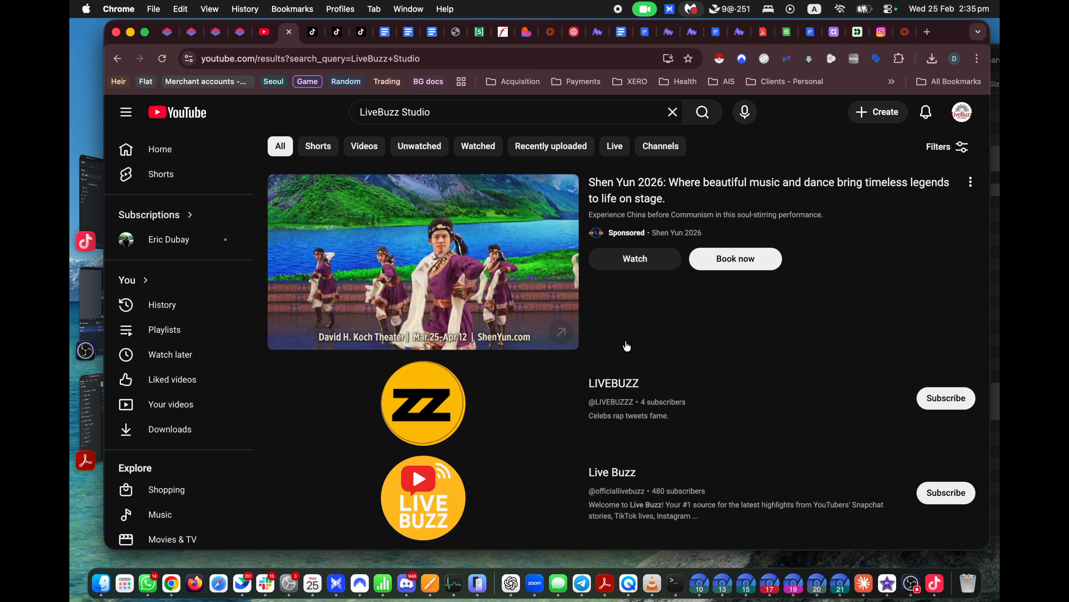
{"action": "scroll", "coordinate": [579, 382], "scroll_direction": "down", "scroll_amount": 15}
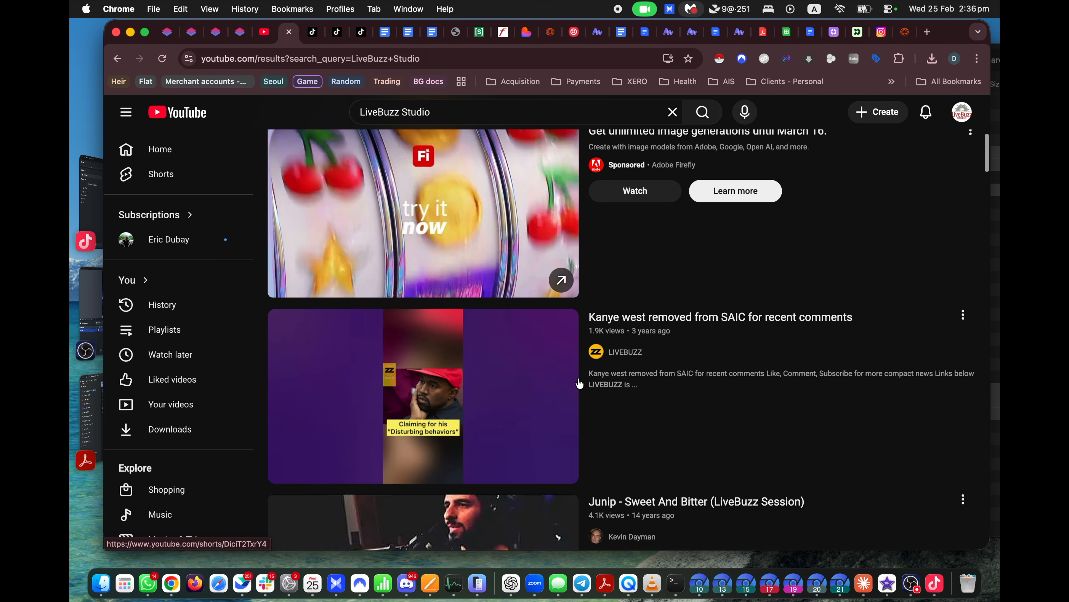
{"action": "scroll", "coordinate": [580, 382], "scroll_direction": "up", "scroll_amount": 5}
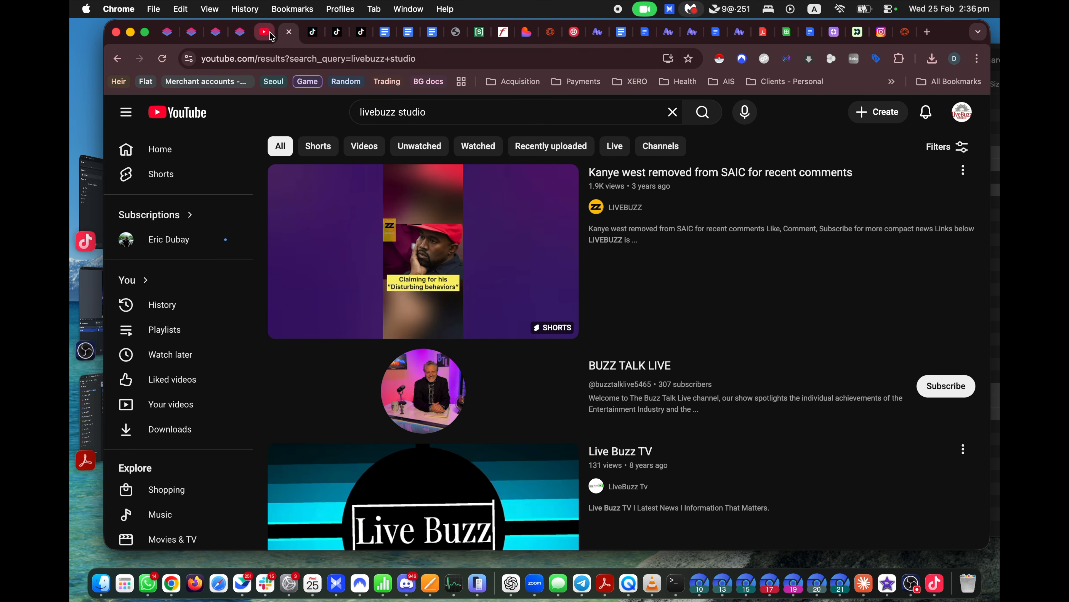
Step: Show the live stream's settings in YouTube Studio, with its title and Private visibility
{"action": "key", "text": "ctrl+shift+Tab"}
{"action": "left_click", "coordinate": [213, 406]}
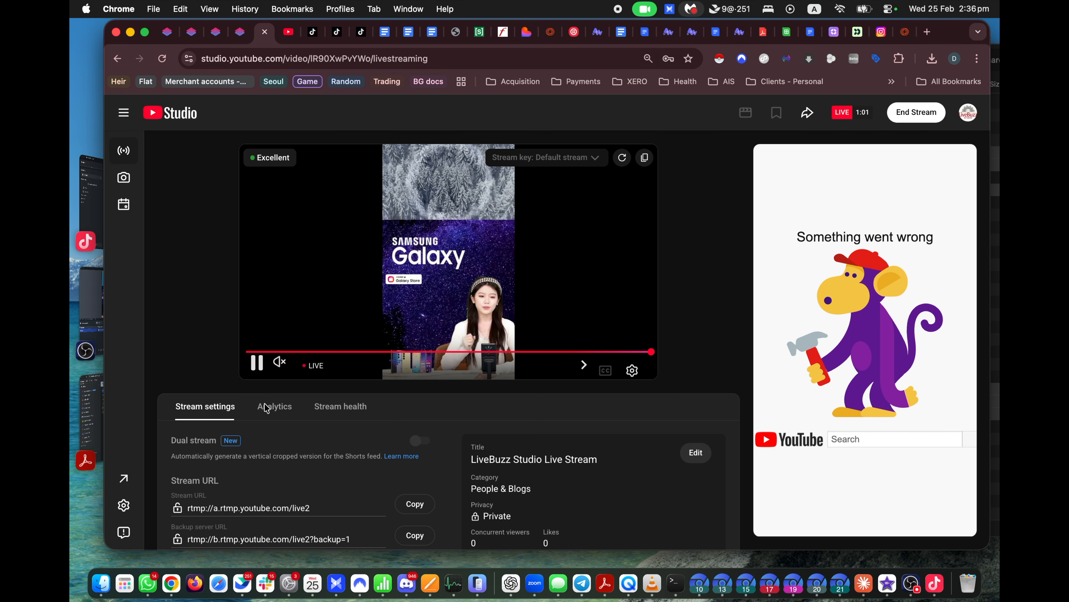
{"action": "scroll", "coordinate": [597, 446], "scroll_direction": "down", "scroll_amount": 3}
{"action": "scroll", "coordinate": [601, 450], "scroll_direction": "up", "scroll_amount": 1}
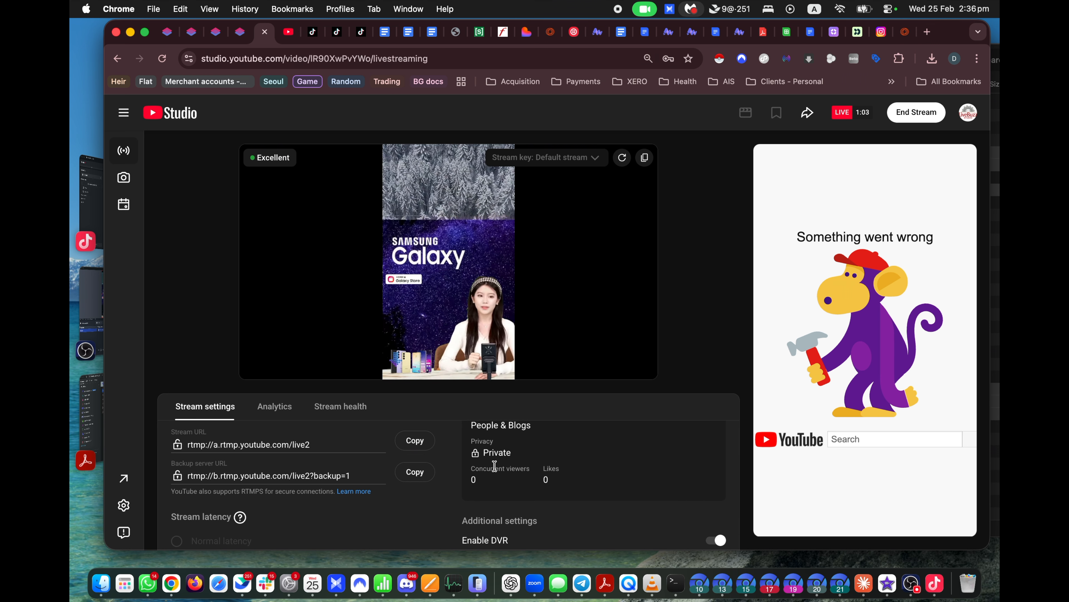
{"action": "scroll", "coordinate": [543, 454], "scroll_direction": "up", "scroll_amount": 3}
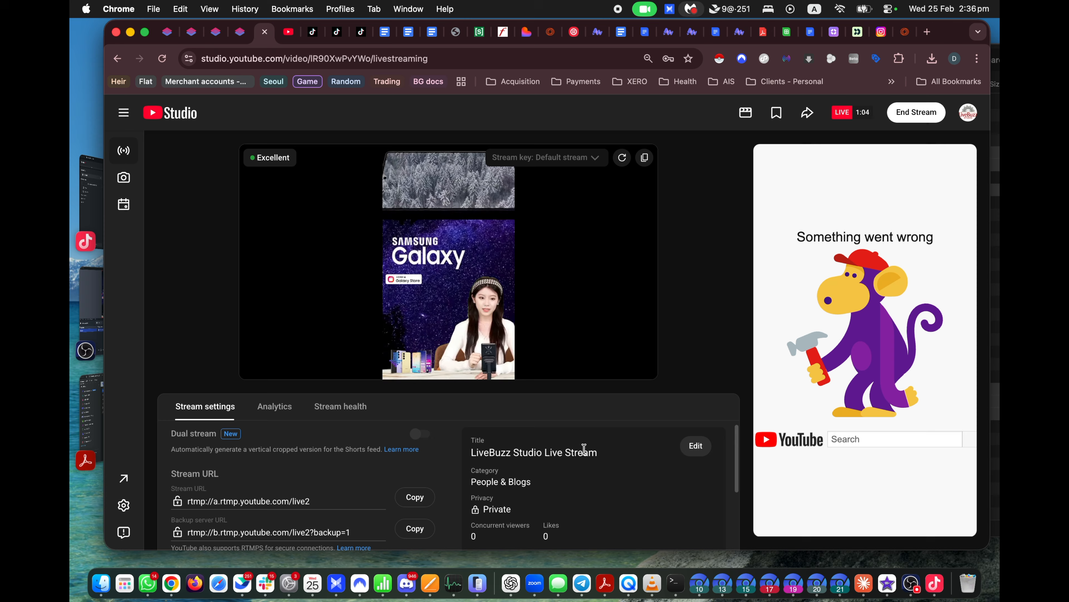
Step: Change the LiveBuzz Studio Live Stream's visibility to Public and save
{"action": "left_click", "coordinate": [695, 445]}
{"action": "scroll", "coordinate": [547, 425], "scroll_direction": "down", "scroll_amount": 4}
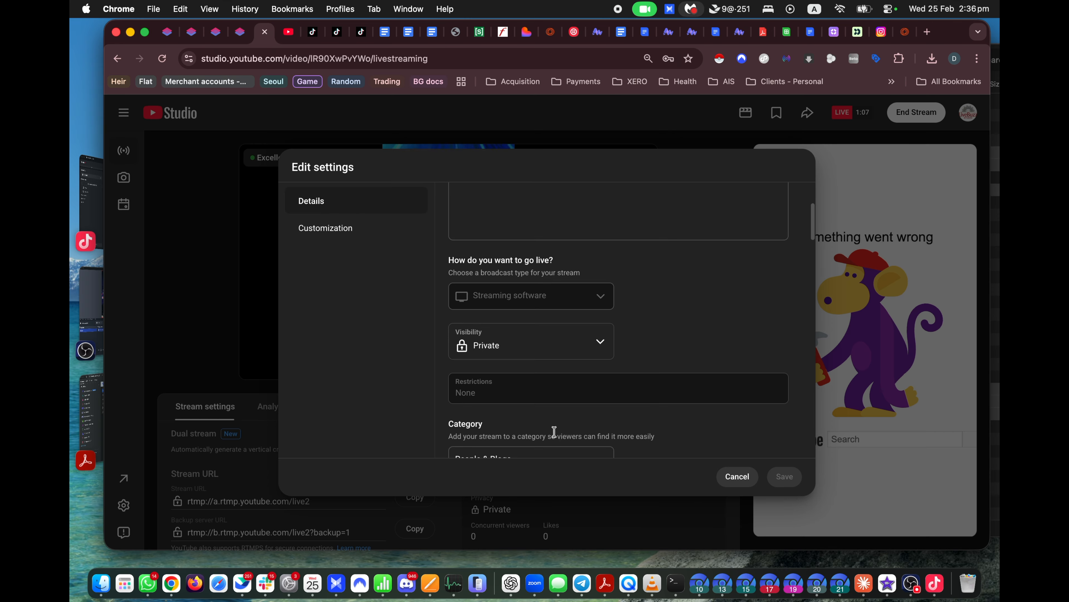
{"action": "left_click", "coordinate": [566, 335]}
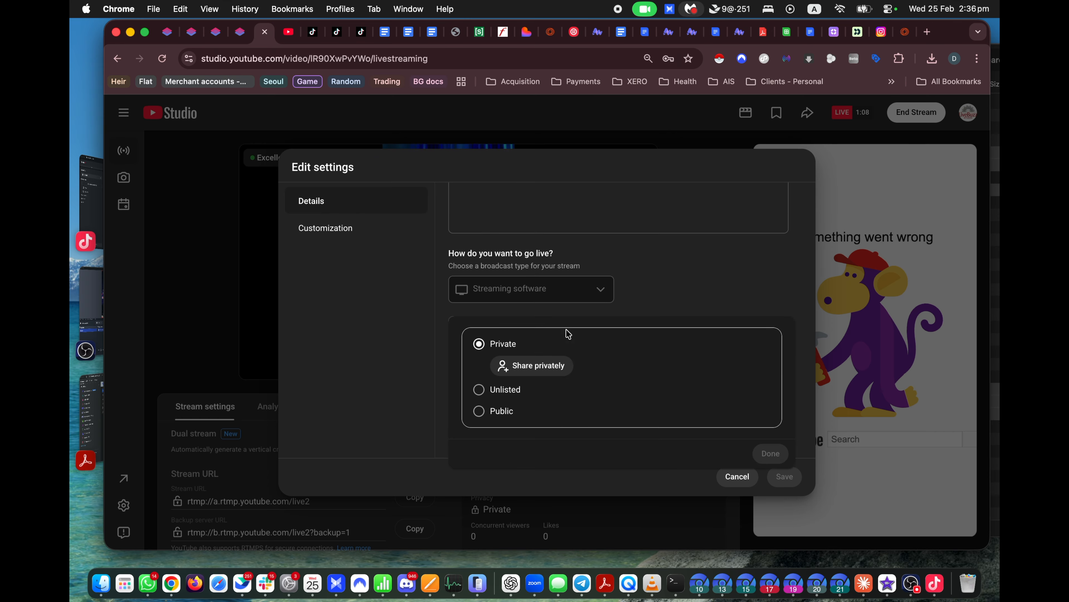
{"action": "left_click", "coordinate": [479, 412]}
{"action": "left_click", "coordinate": [770, 430]}
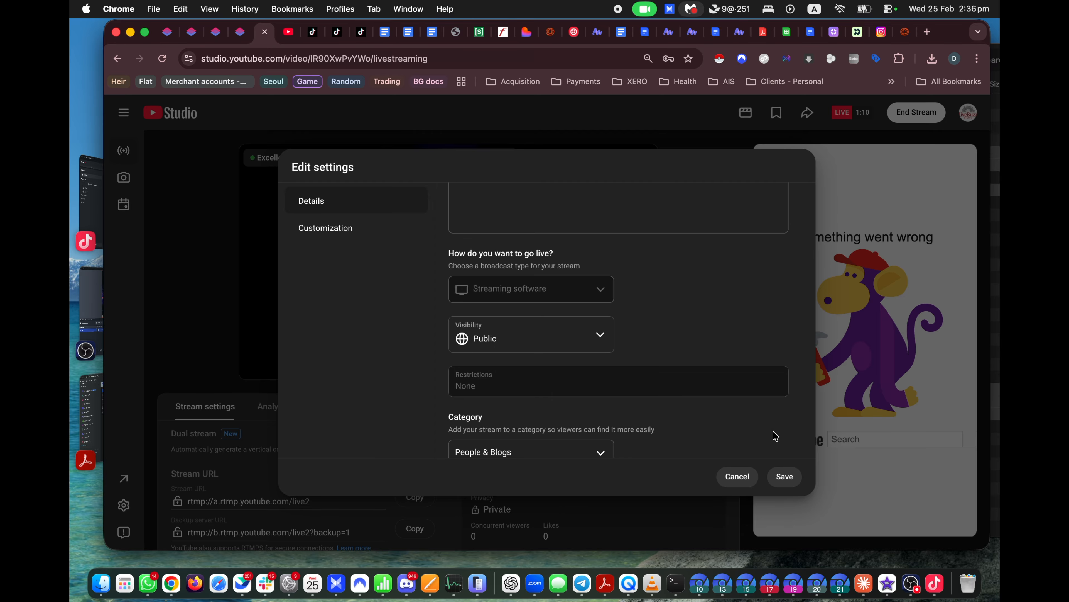
{"action": "left_click", "coordinate": [785, 477]}
Step: Re-run the livebuzz studio search on YouTube to find the live stream
{"action": "left_click", "coordinate": [289, 35]}
{"action": "left_click", "coordinate": [458, 121]}
{"action": "key", "text": "Return"}
{"action": "left_click", "coordinate": [478, 117]}
{"action": "key", "text": "Return"}
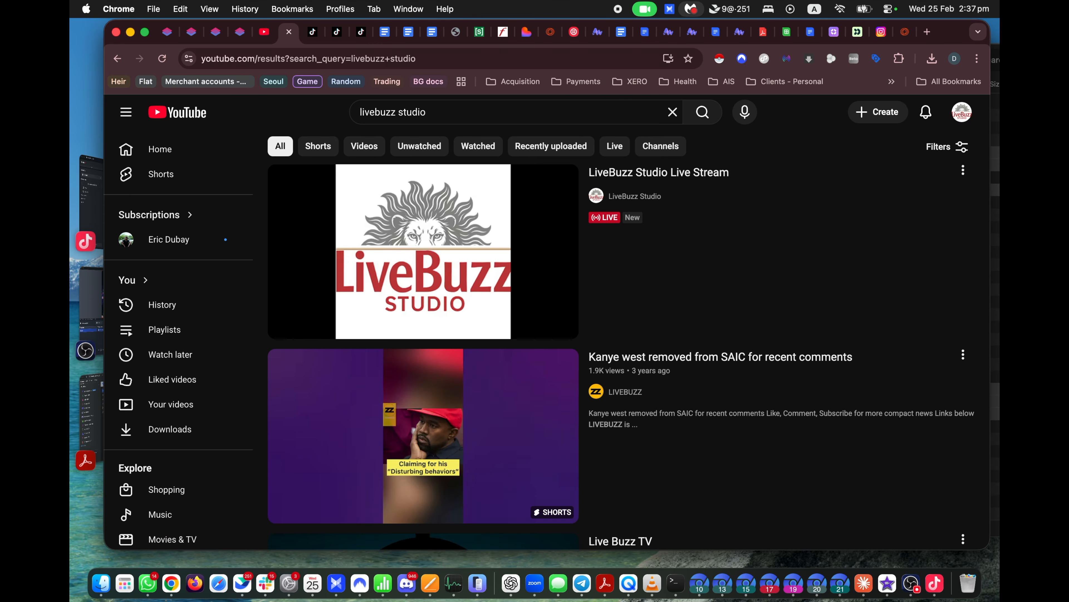
Step: Watch the LiveBuzz Studio Live Stream with sound and fullscreen, then mute it
{"action": "left_click", "coordinate": [455, 258]}
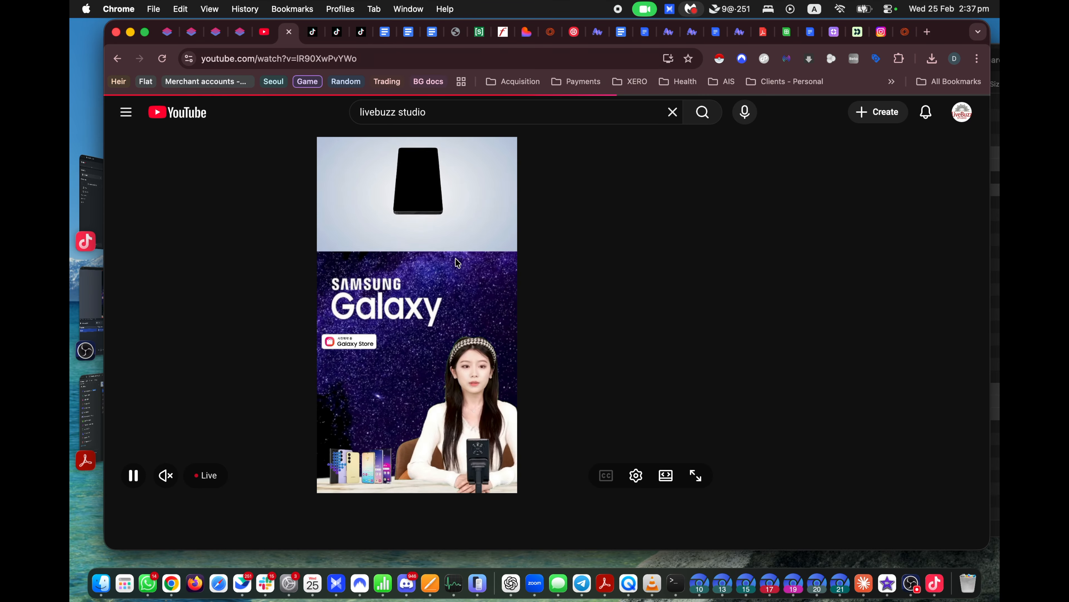
{"action": "left_click", "coordinate": [166, 475]}
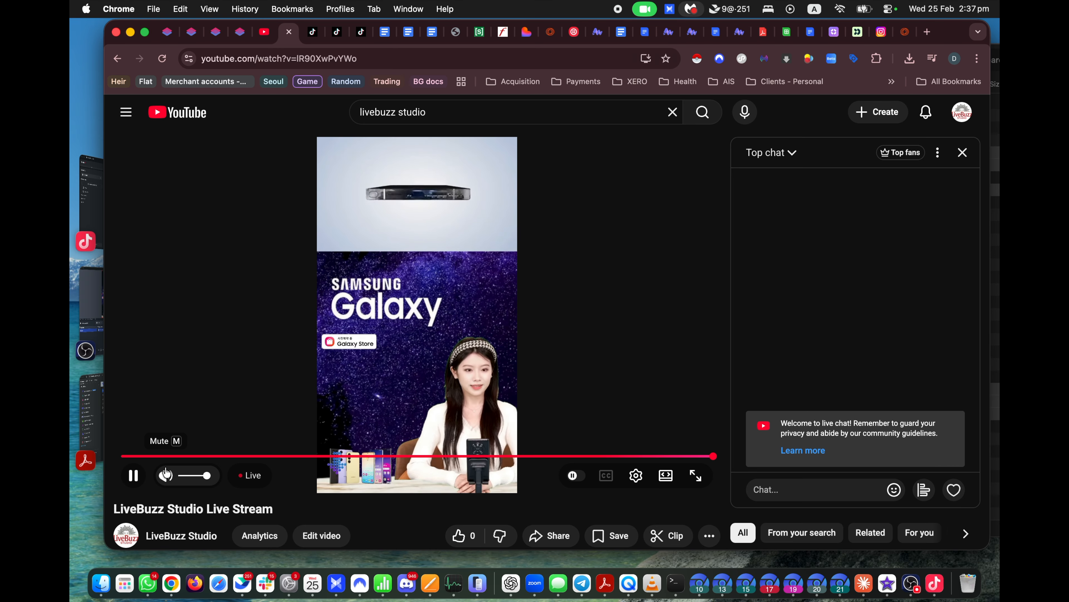
{"action": "double_click", "coordinate": [458, 403]}
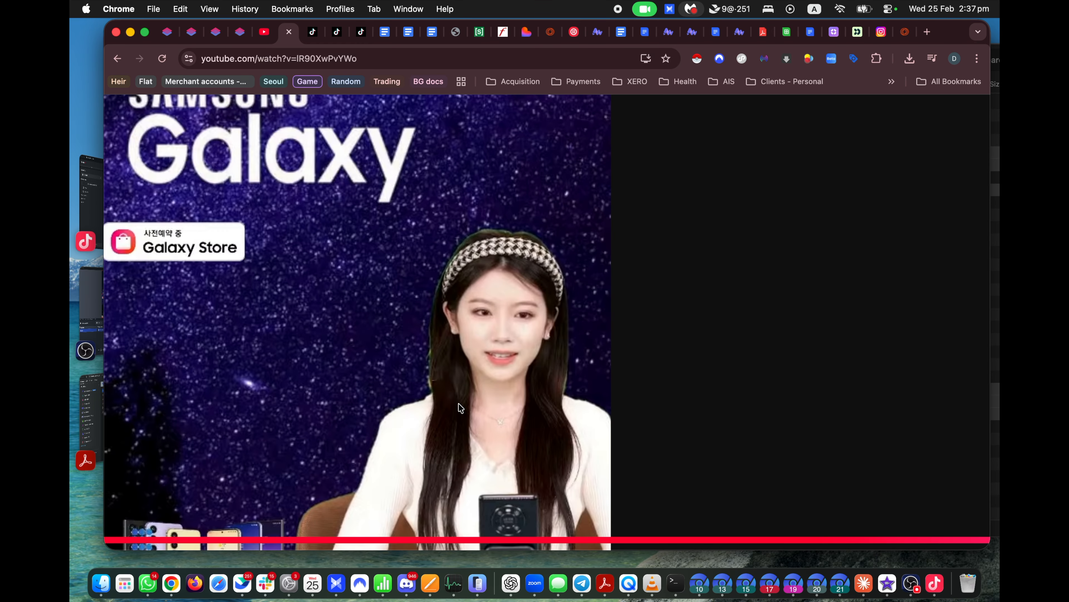
{"action": "double_click", "coordinate": [458, 403]}
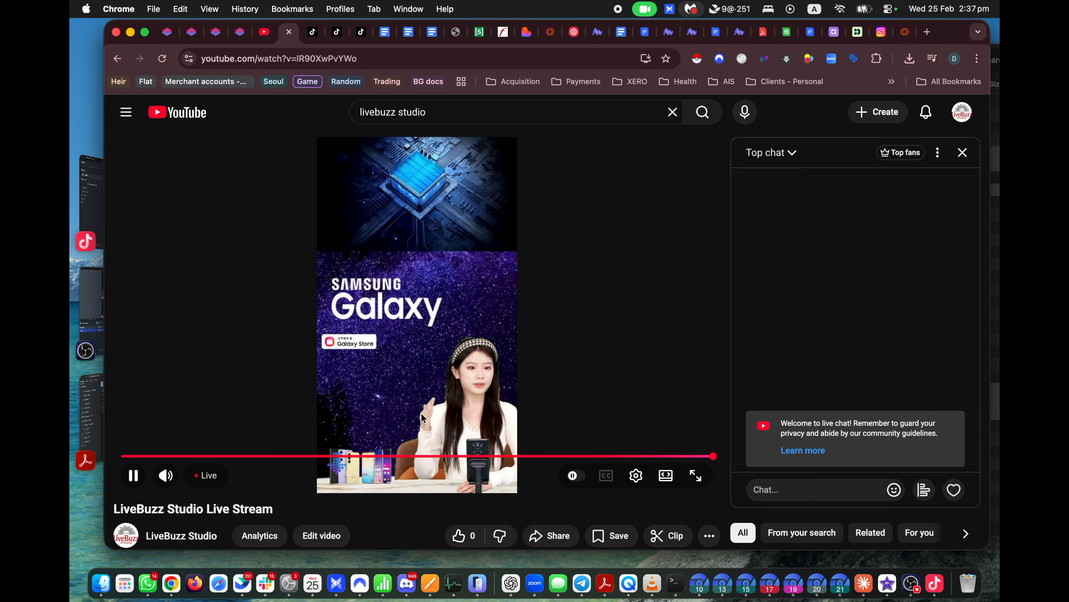
{"action": "left_click", "coordinate": [163, 477]}
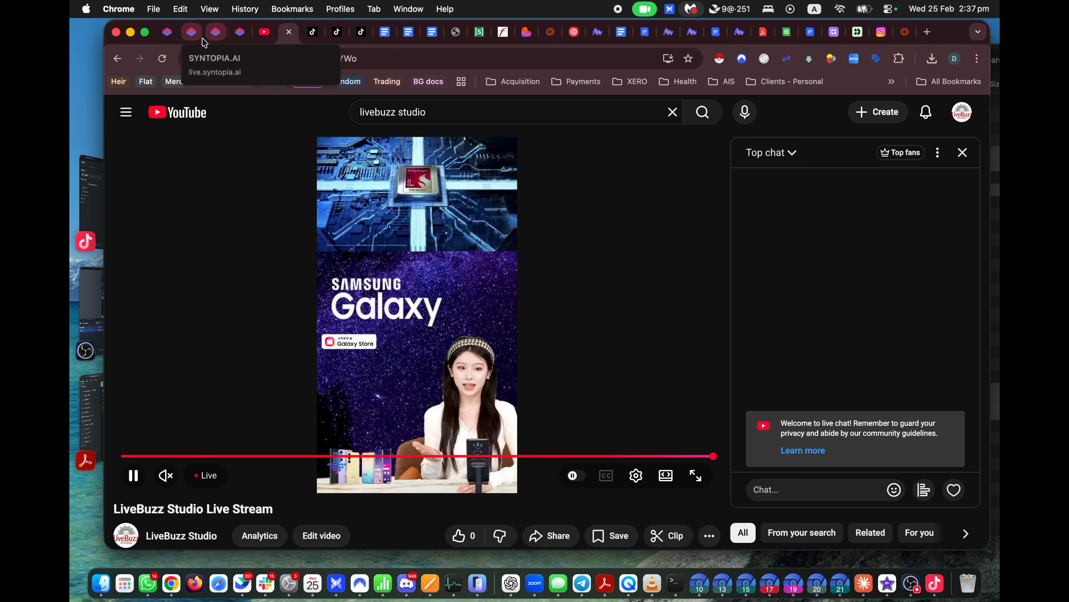
{"action": "left_click", "coordinate": [190, 40]}
Step: Open the Test Q&A entry 'Can I get an invoice for a business purchase?' and select its wording
{"action": "left_click", "coordinate": [222, 37]}
{"action": "left_click", "coordinate": [391, 111]}
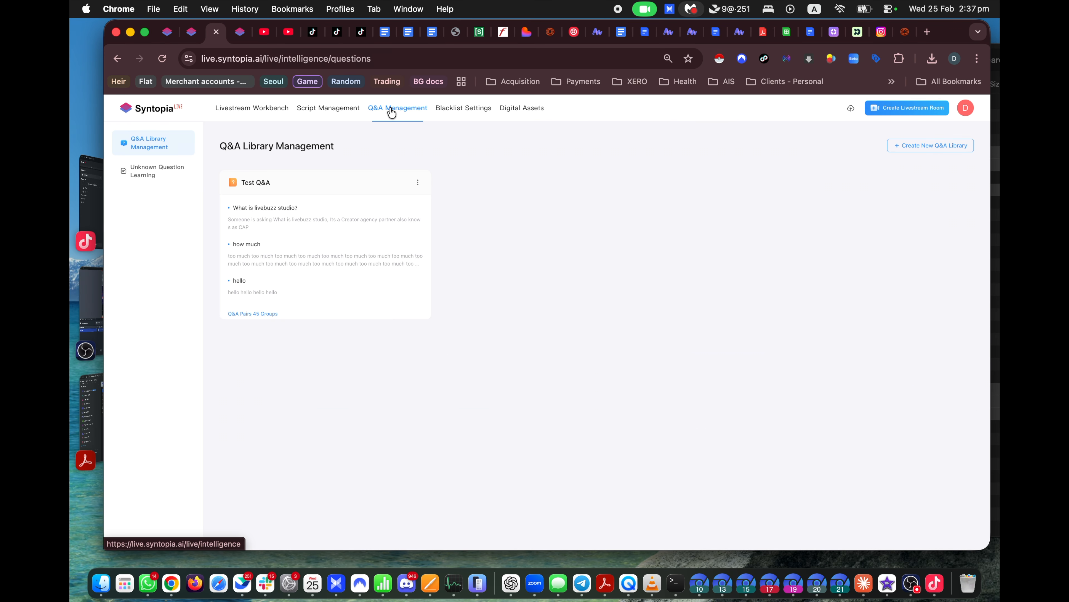
{"action": "left_click", "coordinate": [346, 235]}
{"action": "scroll", "coordinate": [332, 438], "scroll_direction": "down", "scroll_amount": 5}
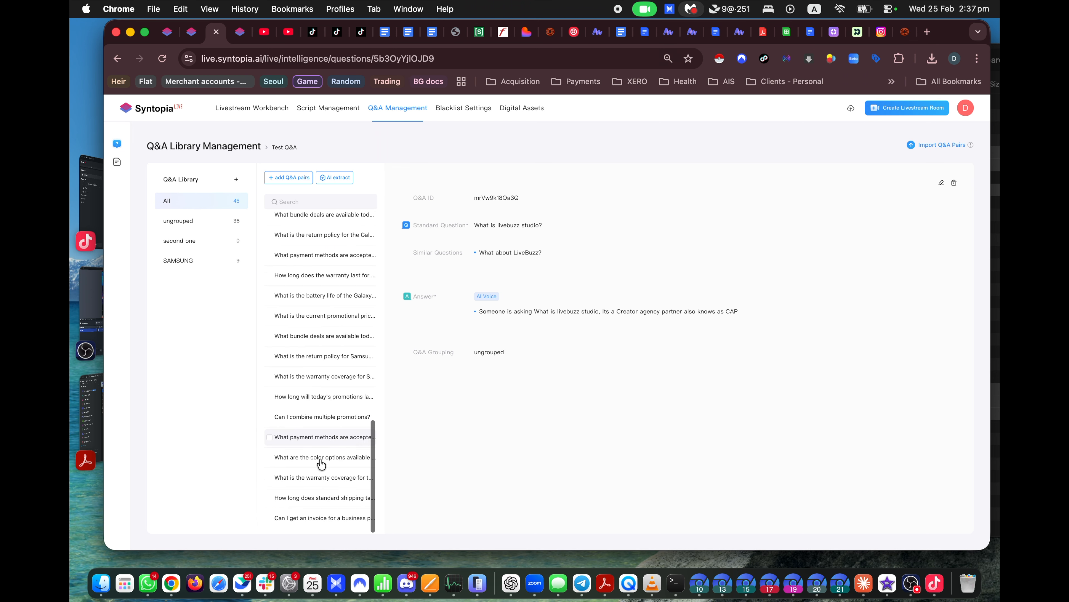
{"action": "left_click", "coordinate": [317, 523]}
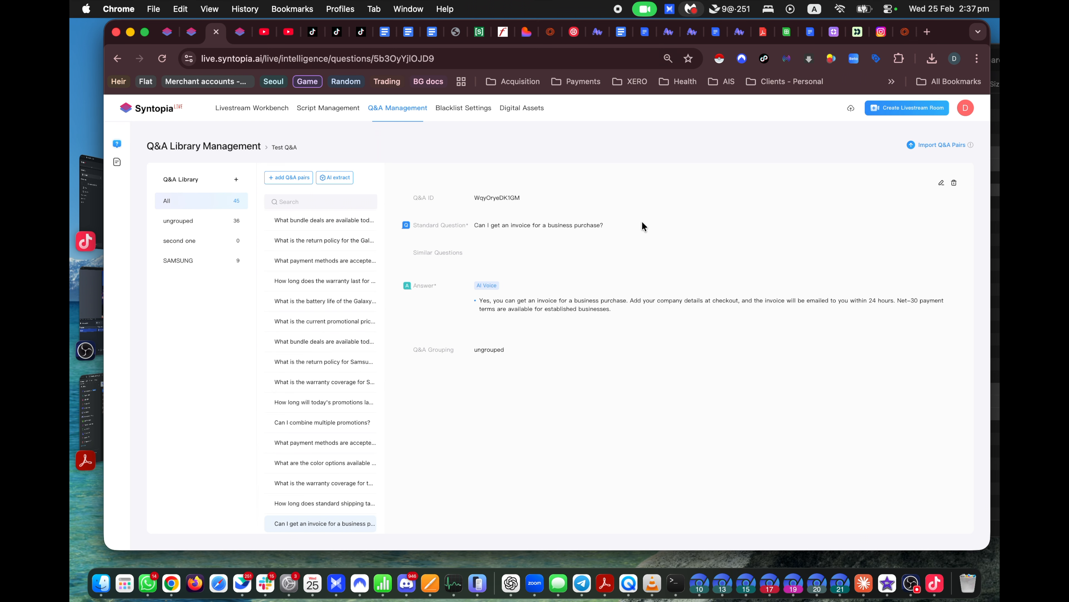
{"action": "left_click_drag", "start_coordinate": [604, 225], "coordinate": [516, 226]}
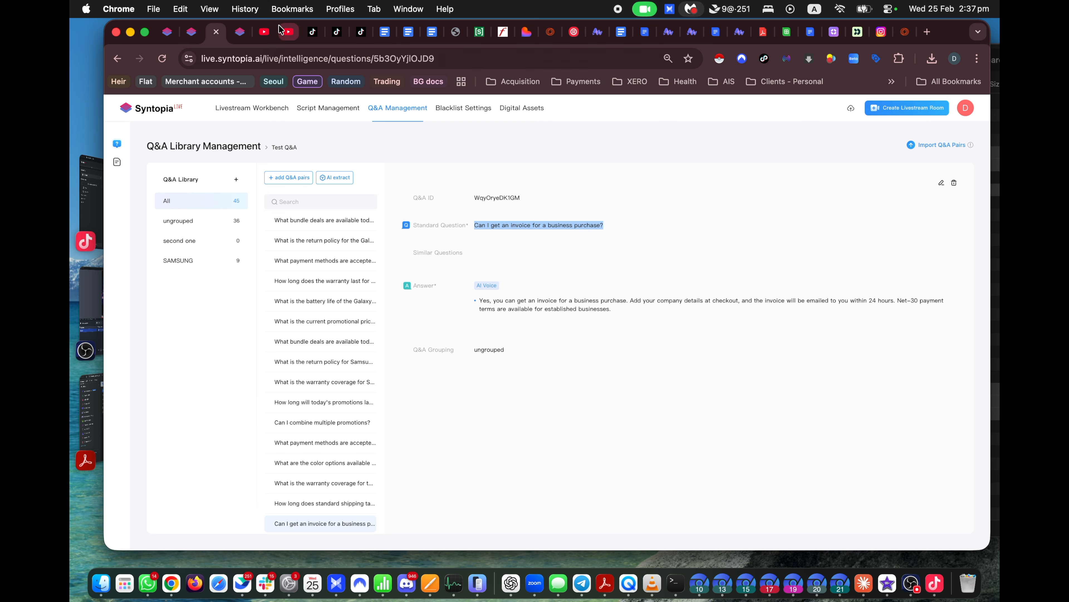
{"action": "left_click", "coordinate": [282, 31]}
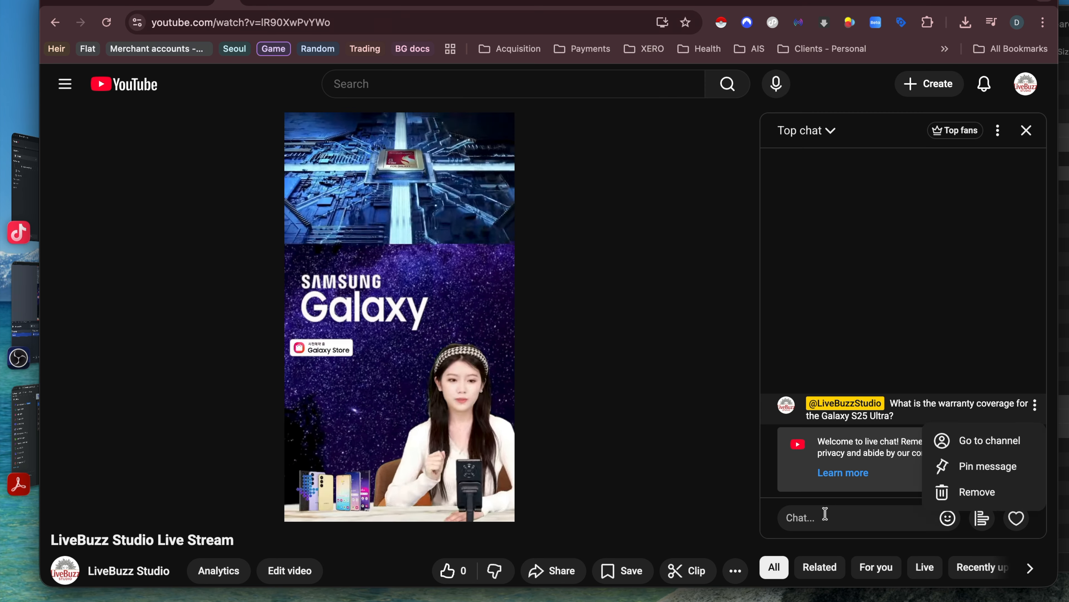
Step: Post 'Hi' and the pasted S25 Ultra warranty question to the live chat
{"action": "left_click", "coordinate": [787, 486]}
{"action": "type", "text": "Hi"}
{"action": "key", "text": "Return"}
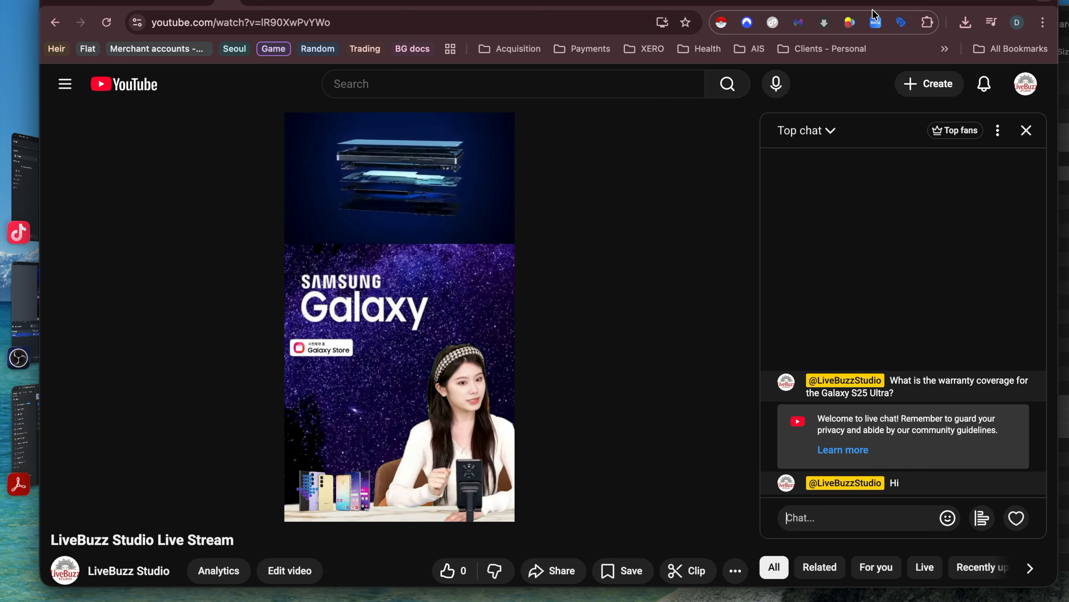
{"action": "left_click", "coordinate": [876, 22]}
{"action": "left_click", "coordinate": [877, 23]}
{"action": "type", "text": "What is the warranty coverage for the Galaxy S25 Ultra?"}
{"action": "key", "text": "Return"}
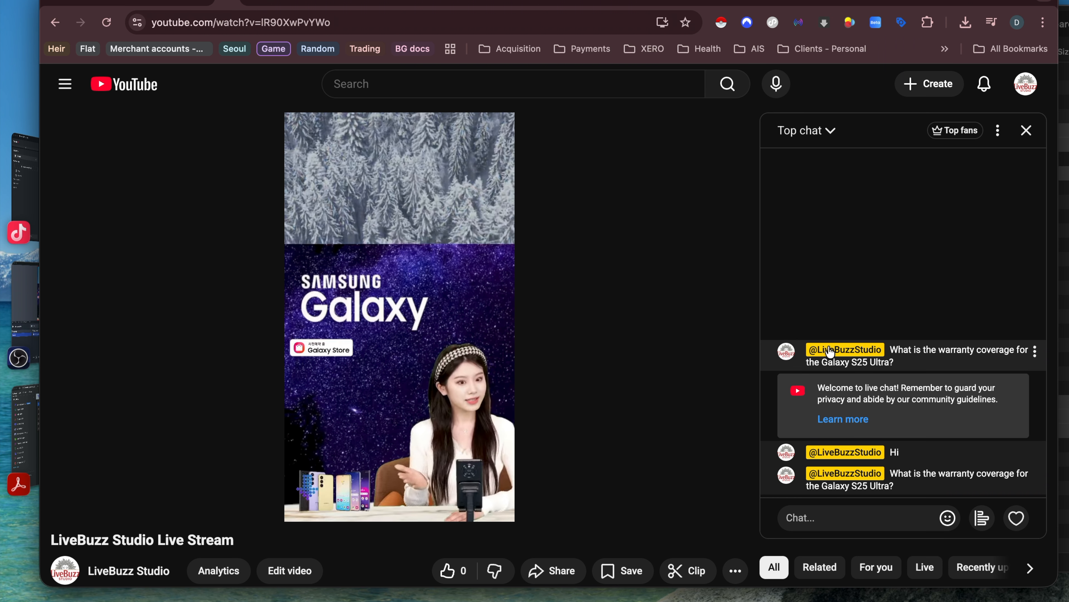
Step: Copy the colour-options question from Syntopia's Q&A library, post it to chat, and check AI Beings
{"action": "left_click", "coordinate": [158, 4]}
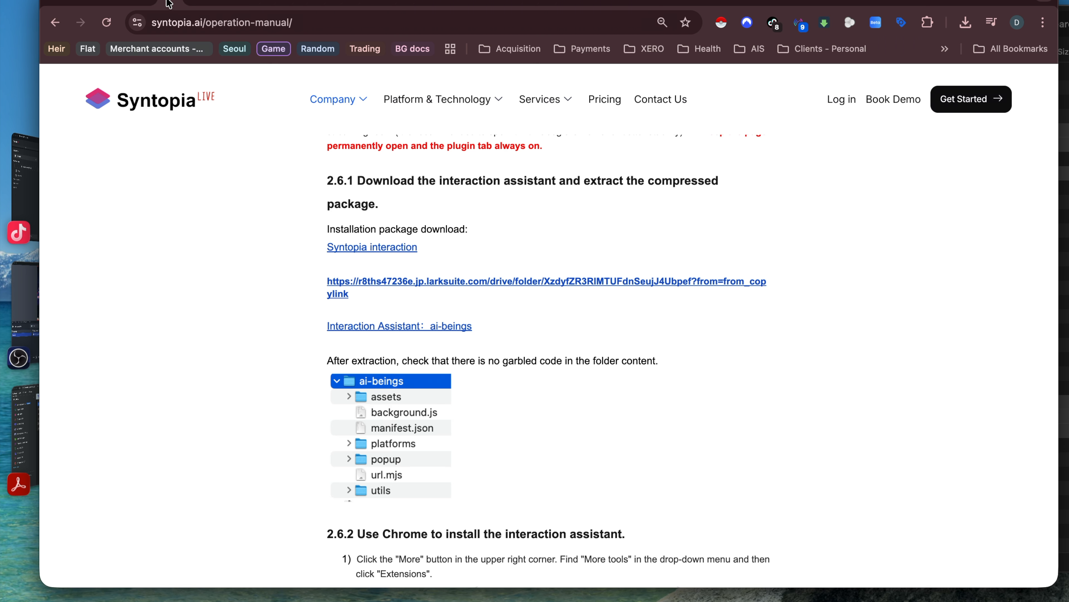
{"action": "left_click", "coordinate": [150, 4]}
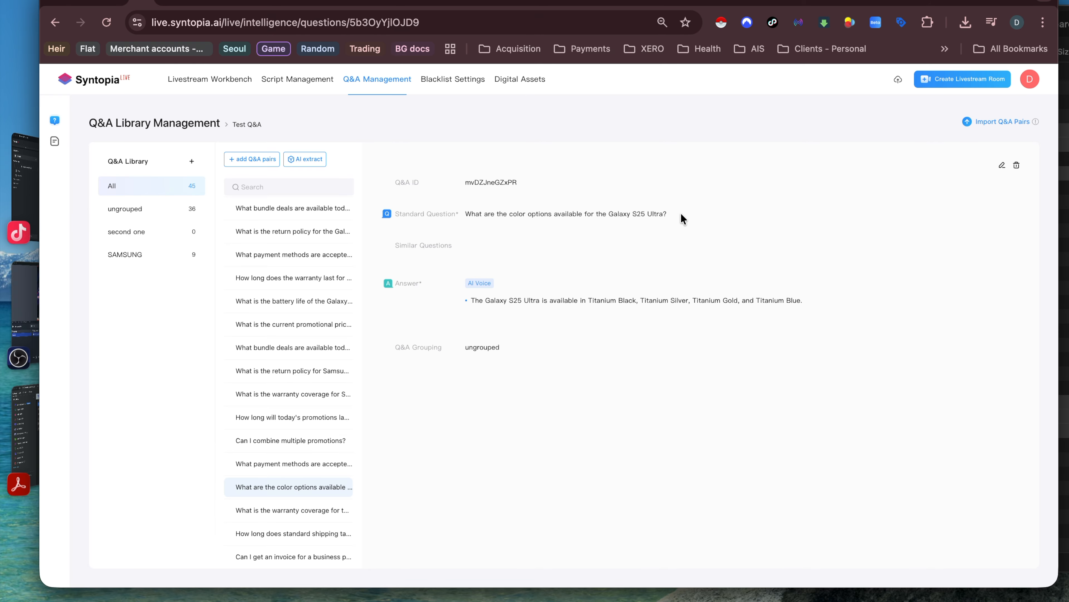
{"action": "left_click_drag", "start_coordinate": [683, 218], "coordinate": [471, 214]}
{"action": "left_click", "coordinate": [269, 4]}
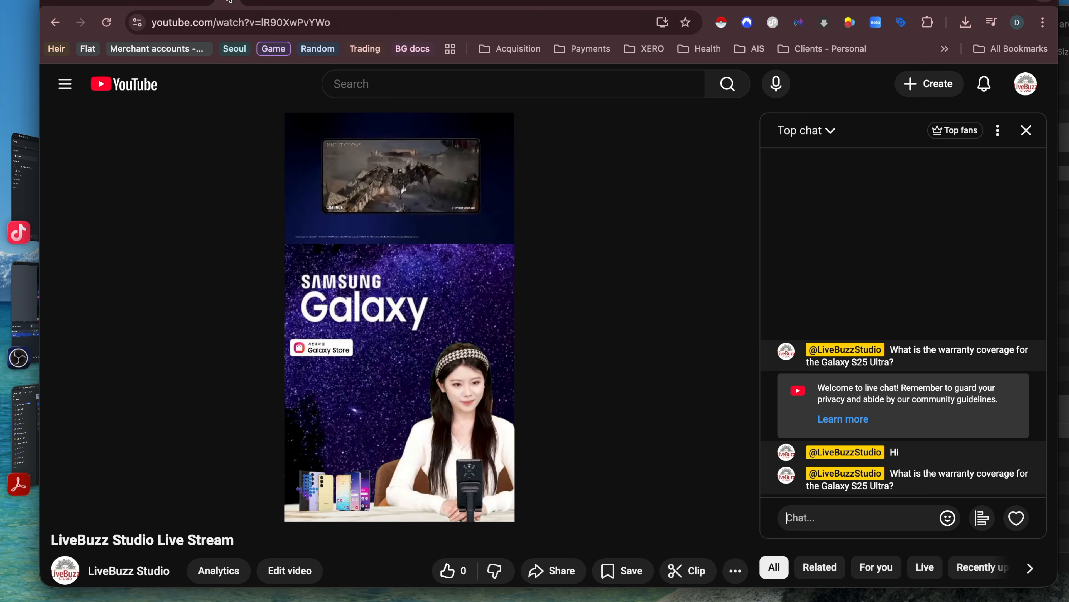
{"action": "type", "text": "What are the color options available for the Galaxy S25 Ultra?"}
{"action": "key", "text": "Return"}
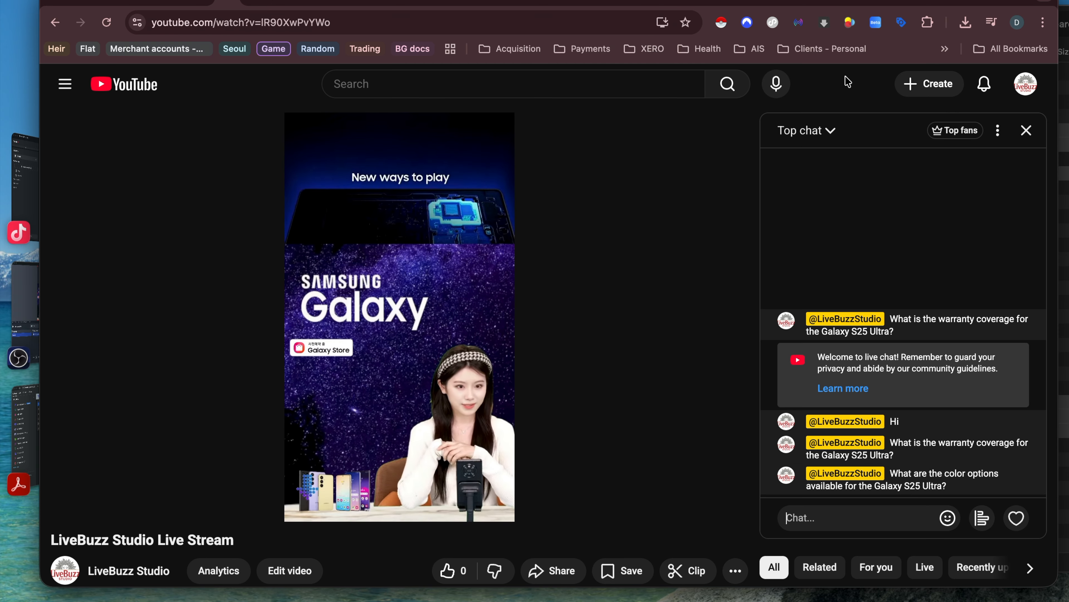
{"action": "left_click", "coordinate": [876, 22]}
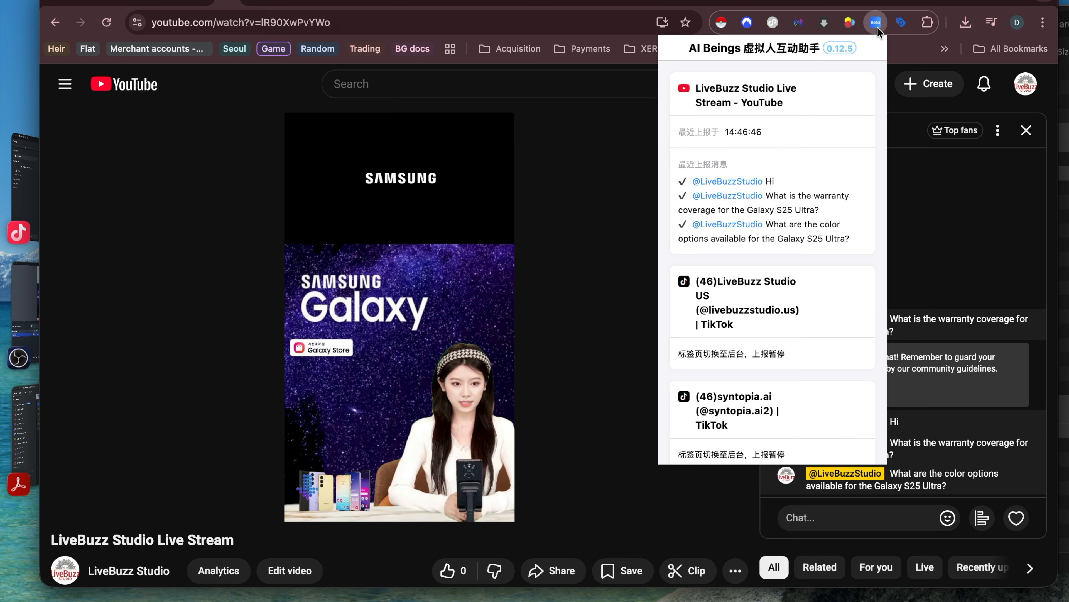
Step: Close the AI Beings popup and inspect the warranty and Hi messages' moderation options
{"action": "left_click", "coordinate": [879, 29]}
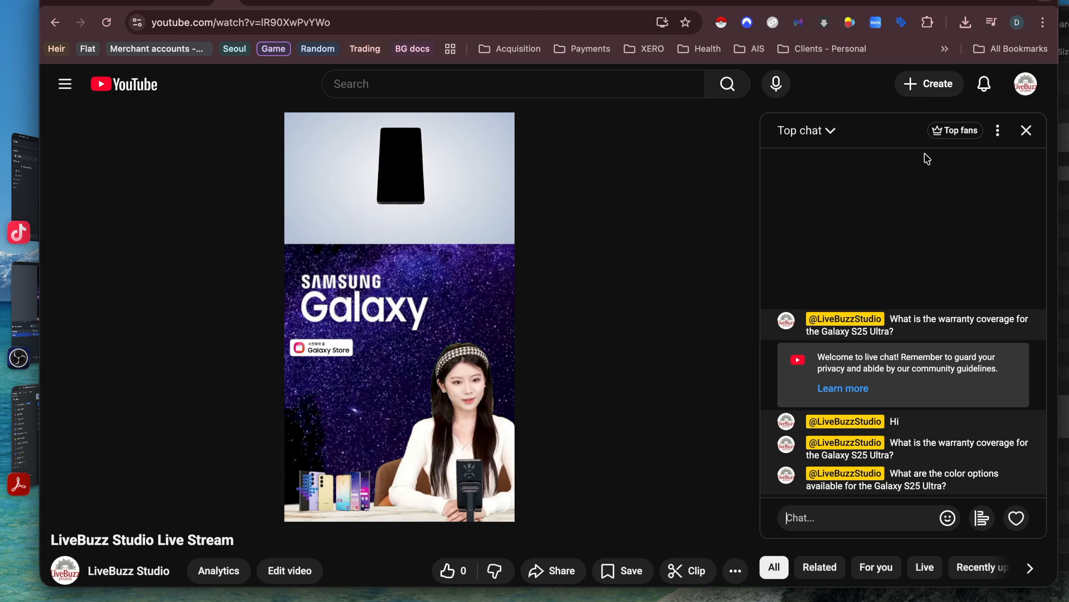
{"action": "left_click", "coordinate": [902, 455]}
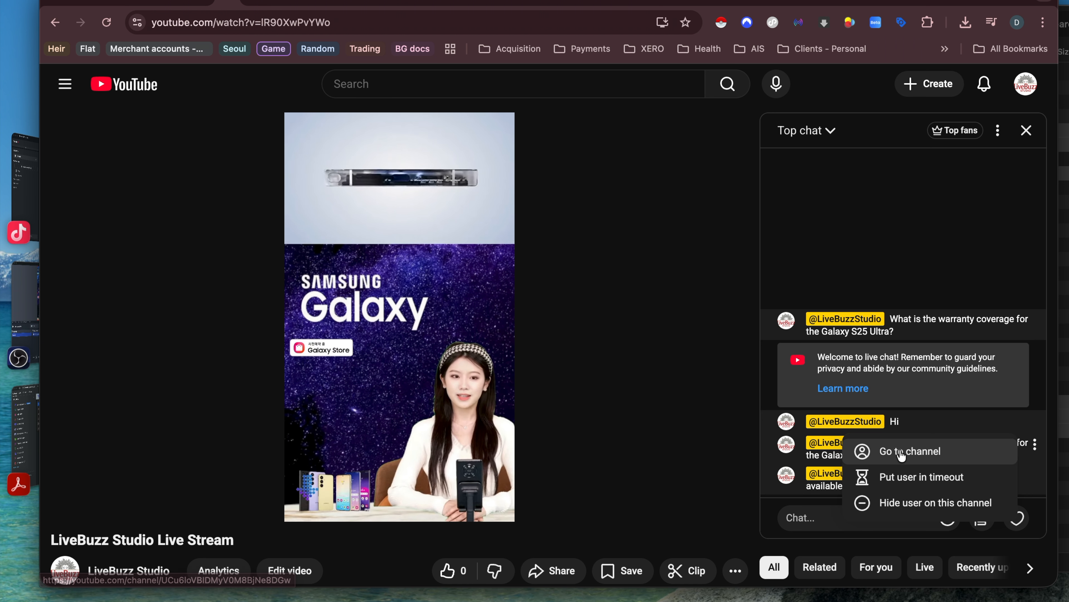
{"action": "left_click", "coordinate": [923, 429]}
{"action": "left_click", "coordinate": [923, 430]}
{"action": "left_click", "coordinate": [818, 518]}
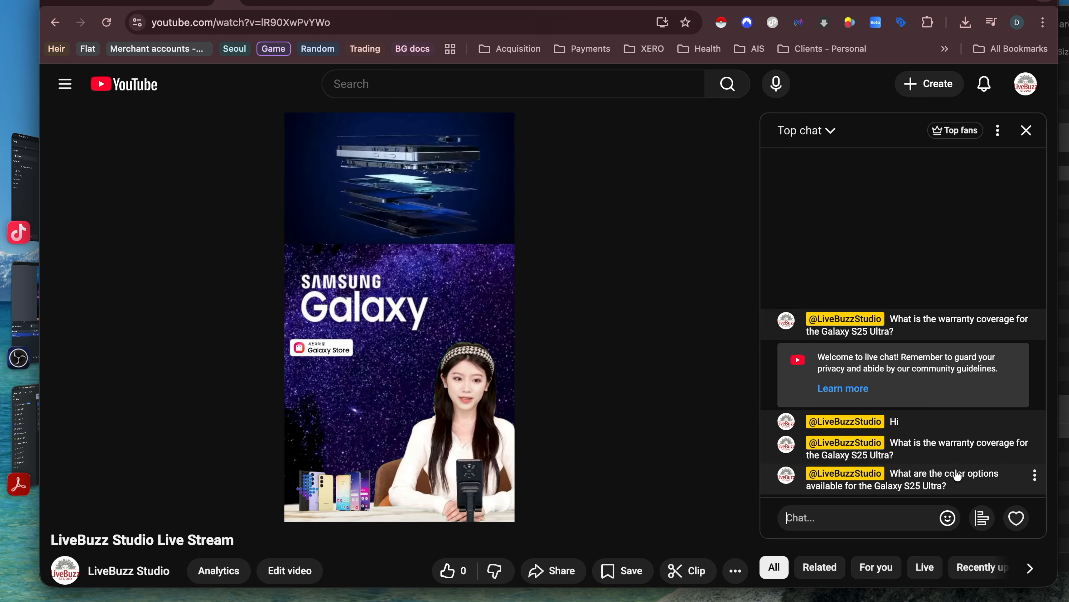
Step: Visit the LiveBuzz Studio channel from the colour-options message, then return to Syntopia's Q&A Management
{"action": "left_click_drag", "start_coordinate": [955, 490], "coordinate": [893, 478]}
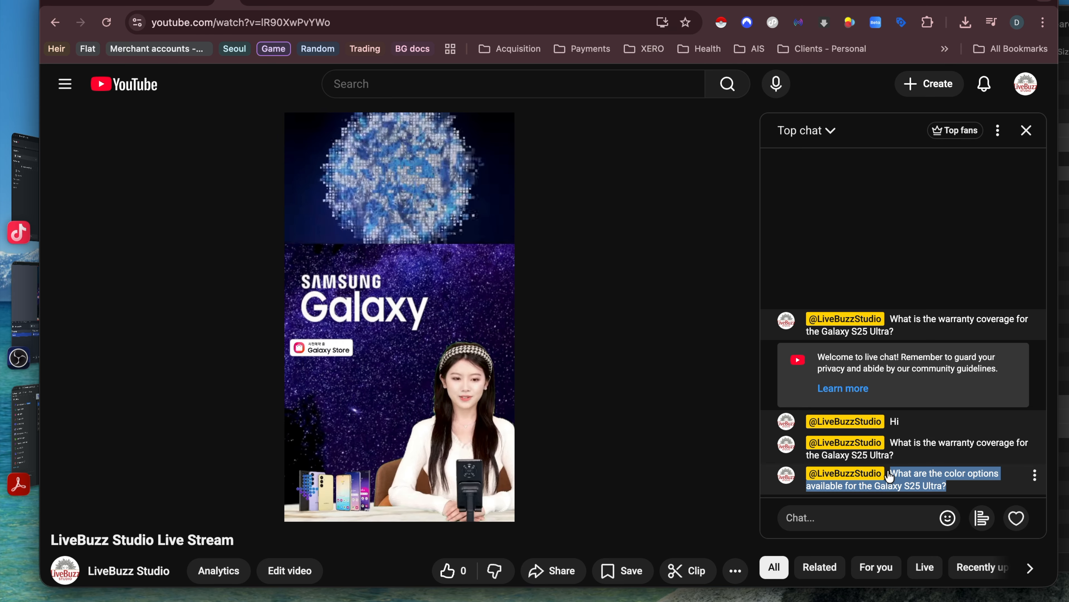
{"action": "left_click", "coordinate": [1034, 443]}
{"action": "left_click", "coordinate": [908, 459]}
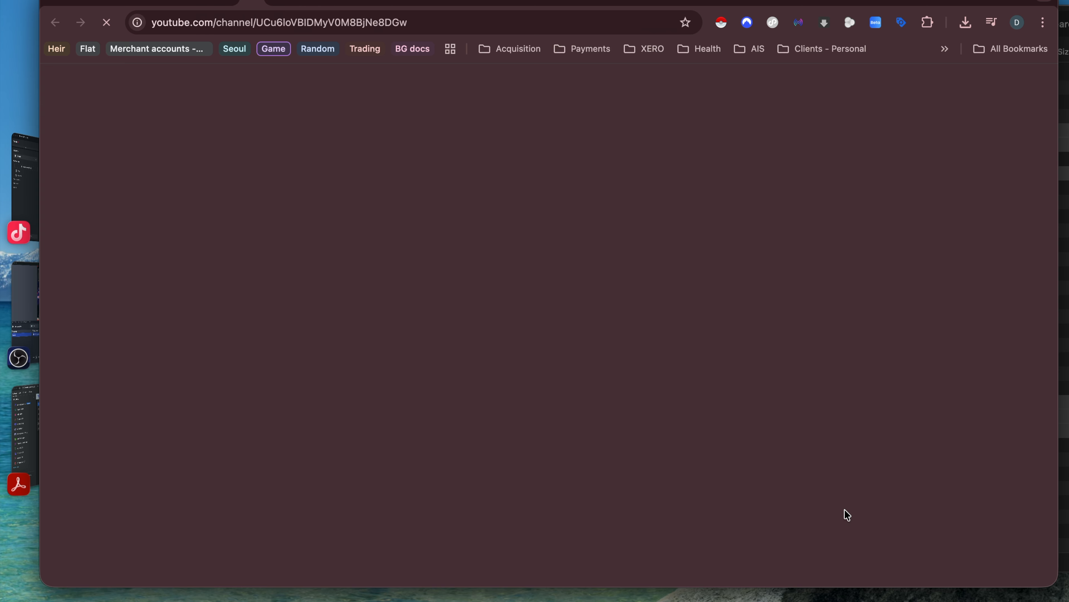
{"action": "key", "text": "super+bracketleft"}
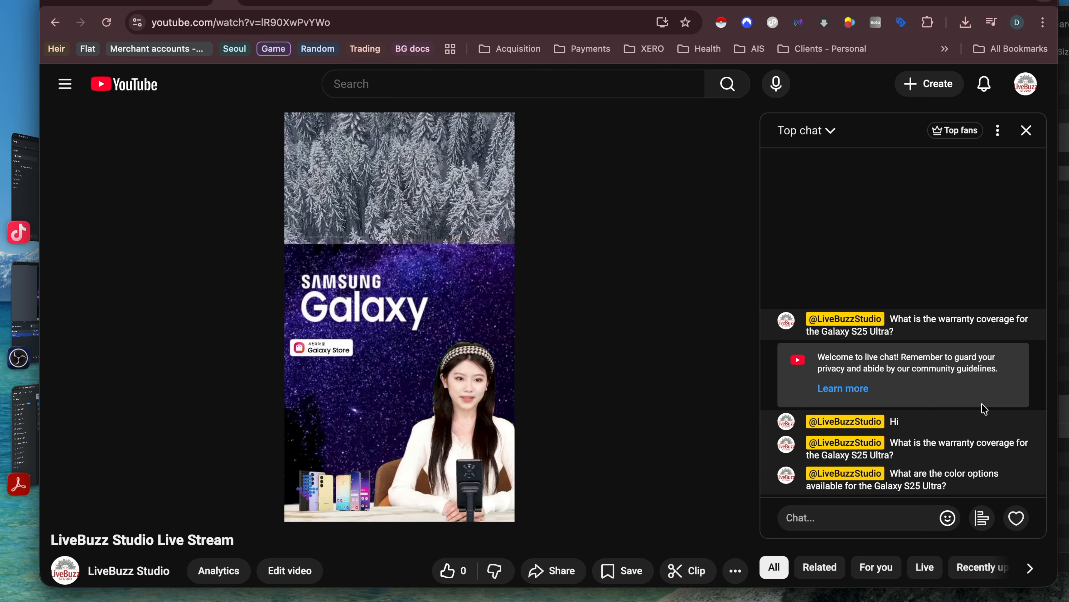
{"action": "left_click", "coordinate": [170, 1]}
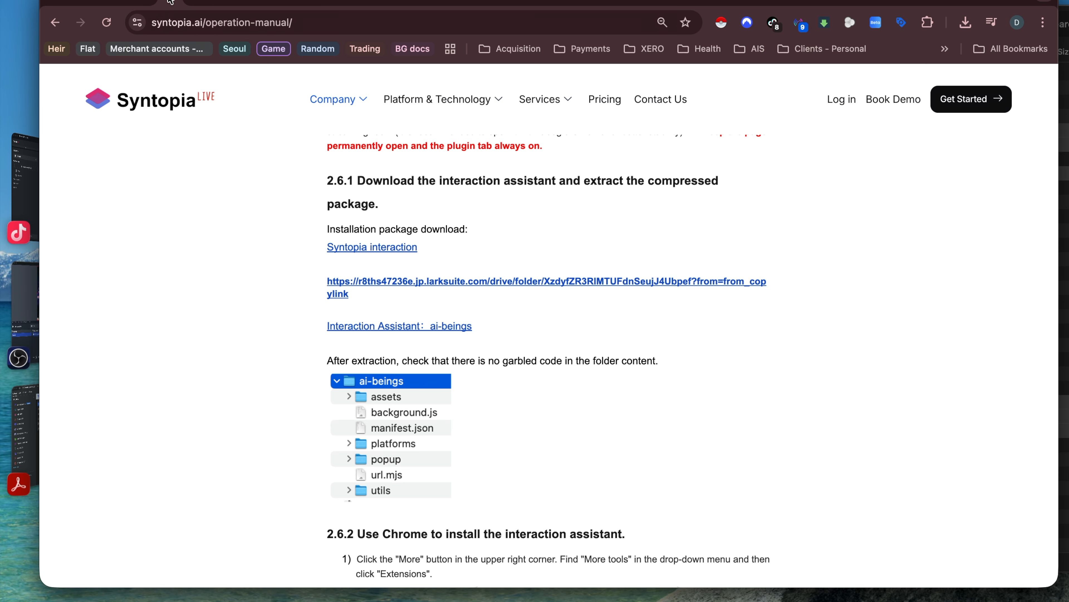
{"action": "left_click", "coordinate": [141, 4]}
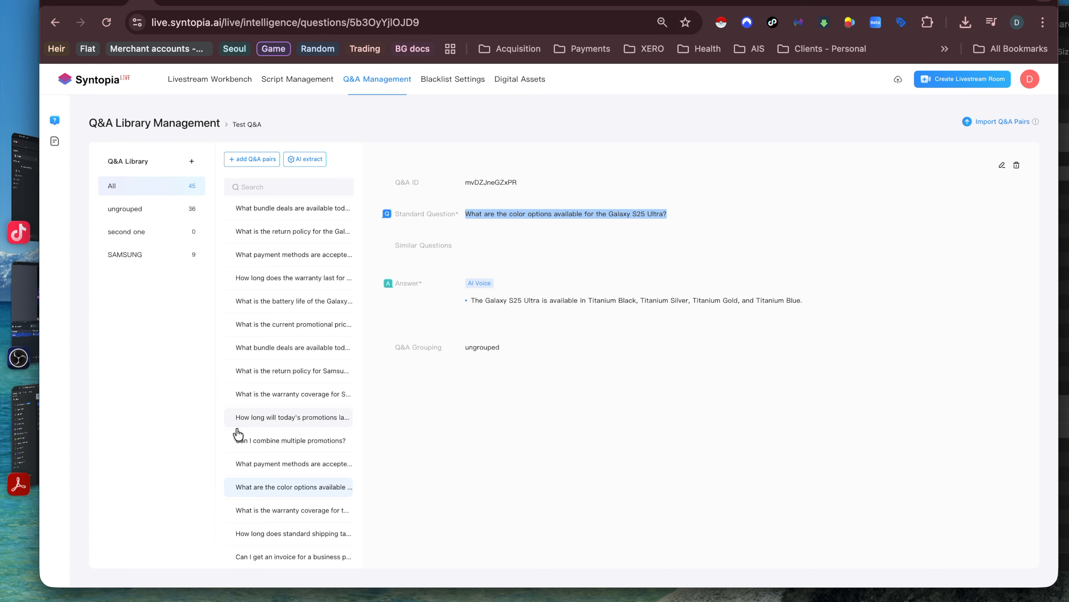
Step: Open the warranty coverage Q&A pair and select its answer text
{"action": "left_click", "coordinate": [282, 510]}
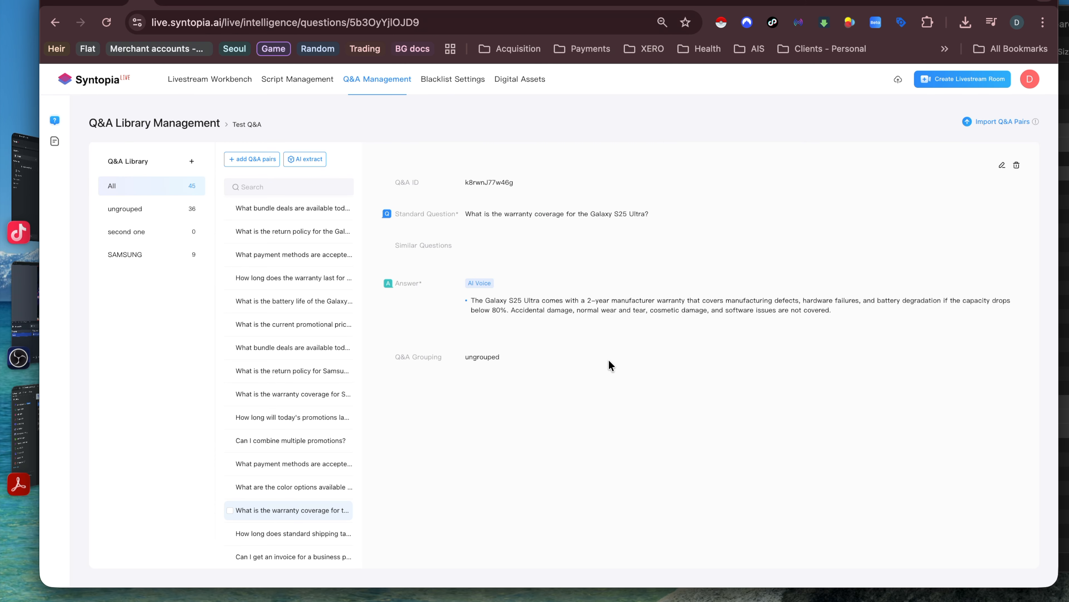
{"action": "left_click_drag", "start_coordinate": [533, 299], "coordinate": [647, 305]}
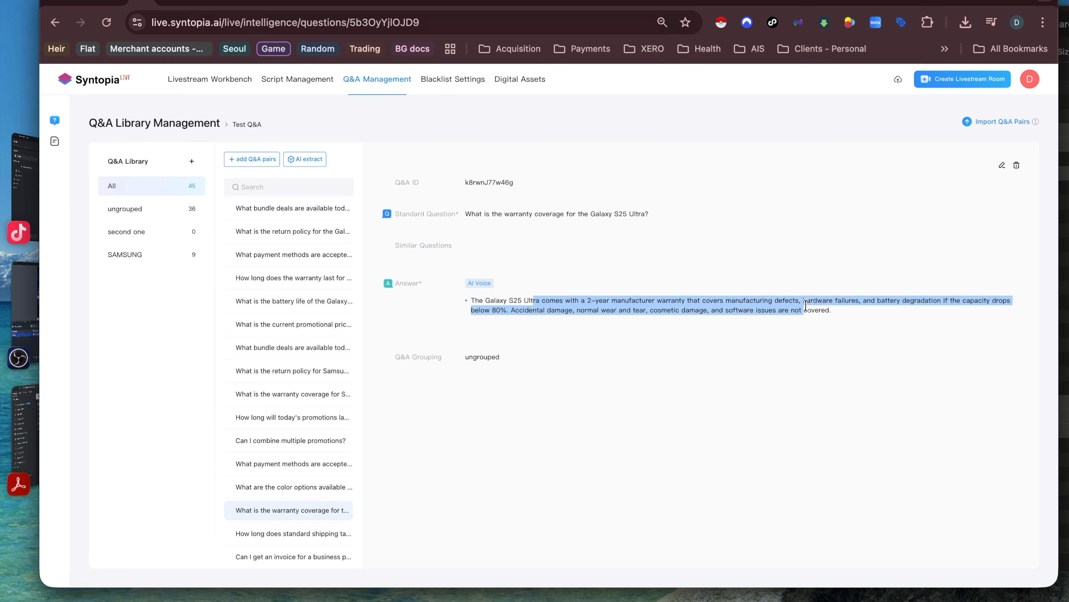
{"action": "left_click", "coordinate": [219, 4]}
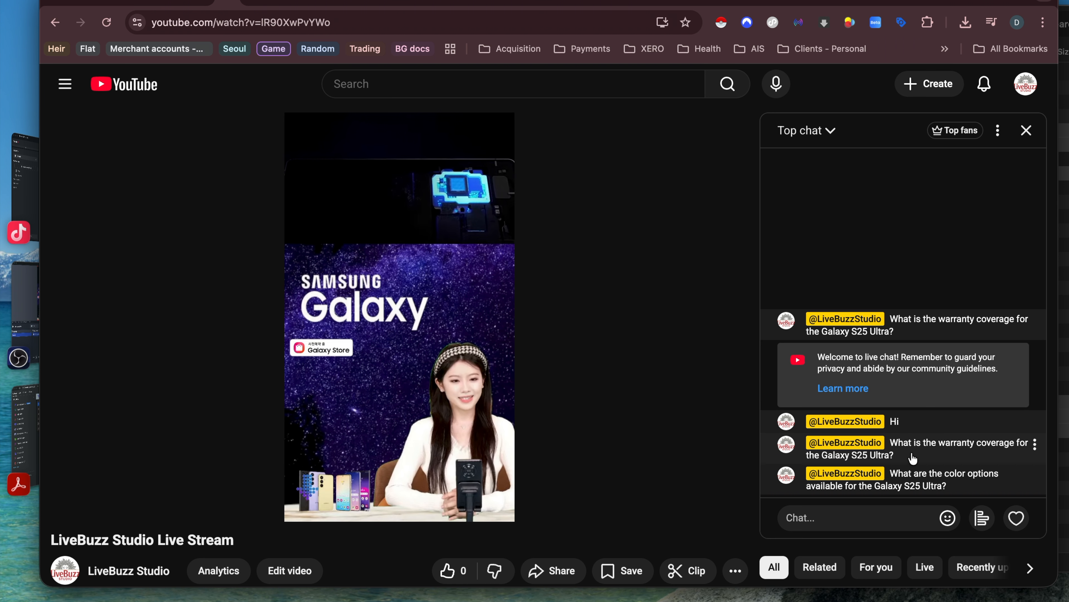
Step: Review the colour-options Q&A pair, then return to the YouTube stream with playback muted
{"action": "left_click", "coordinate": [168, 6]}
{"action": "left_click", "coordinate": [145, 4]}
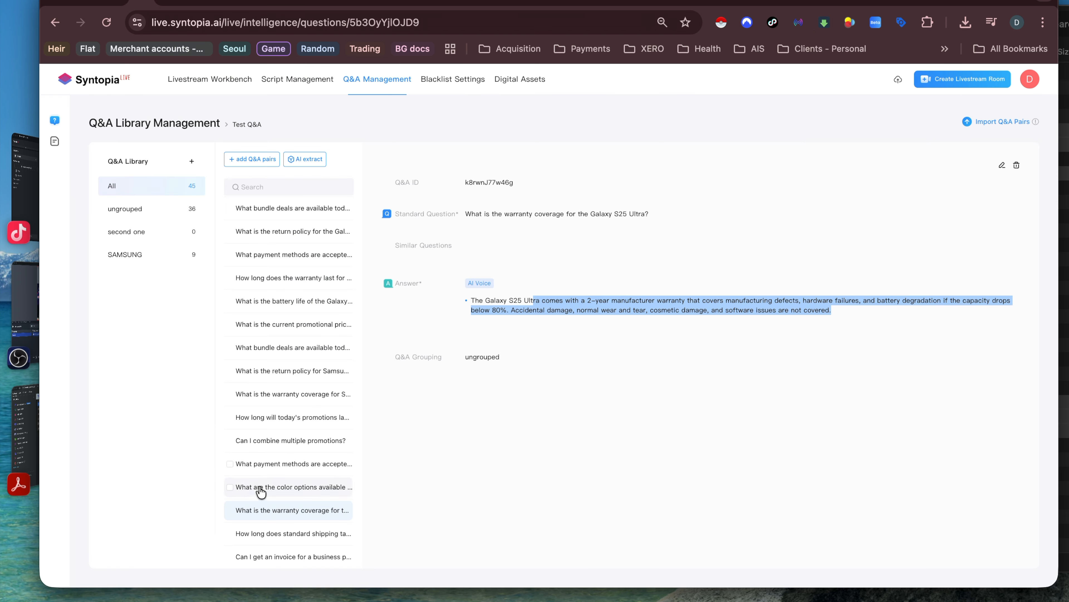
{"action": "left_click", "coordinate": [278, 488]}
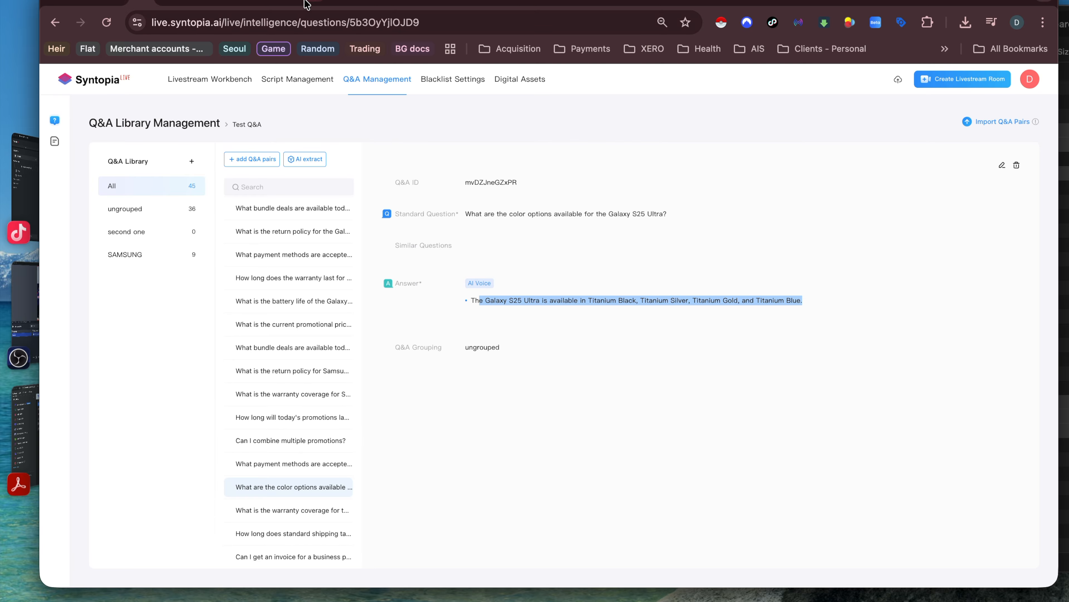
{"action": "left_click", "coordinate": [236, 3]}
{"action": "left_click", "coordinate": [110, 501]}
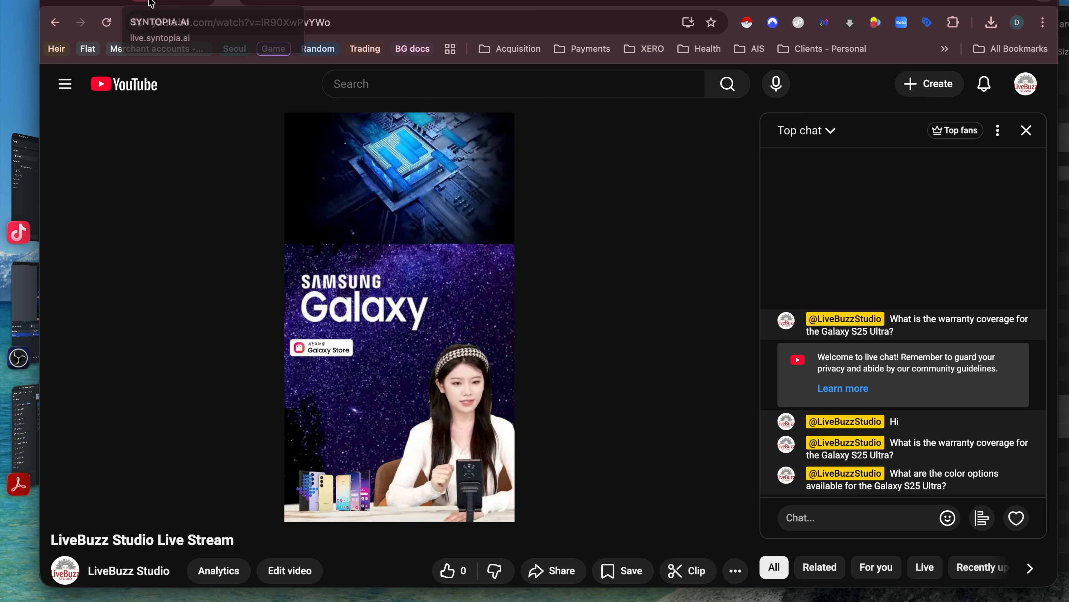
Step: Open the hello Q&A pair in Q&A Management to check its answer
{"action": "left_click", "coordinate": [185, 2]}
{"action": "scroll", "coordinate": [288, 294], "scroll_direction": "up", "scroll_amount": 10}
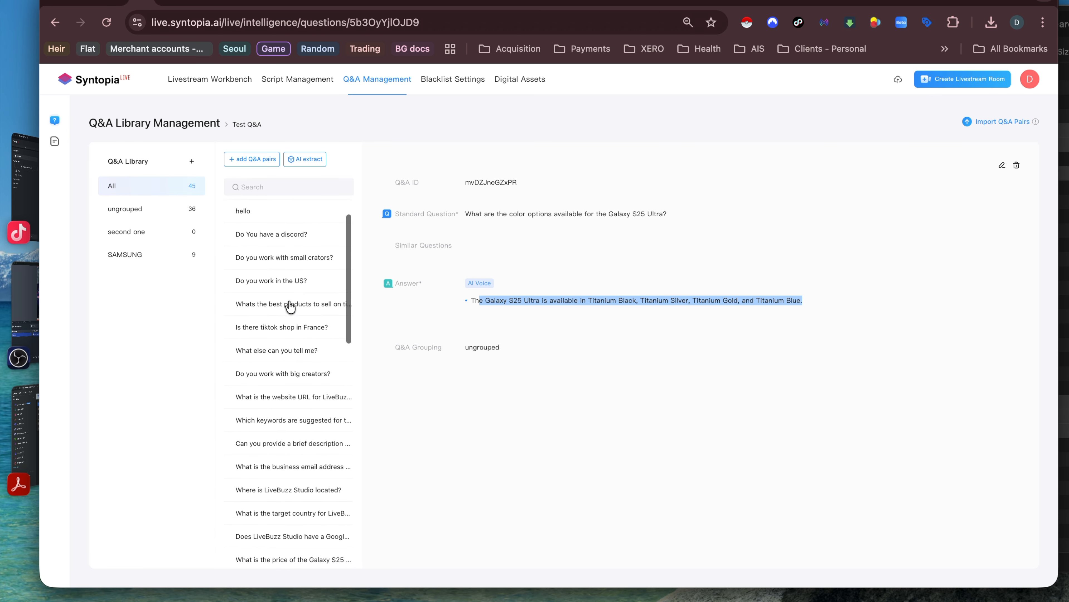
{"action": "left_click", "coordinate": [288, 260]}
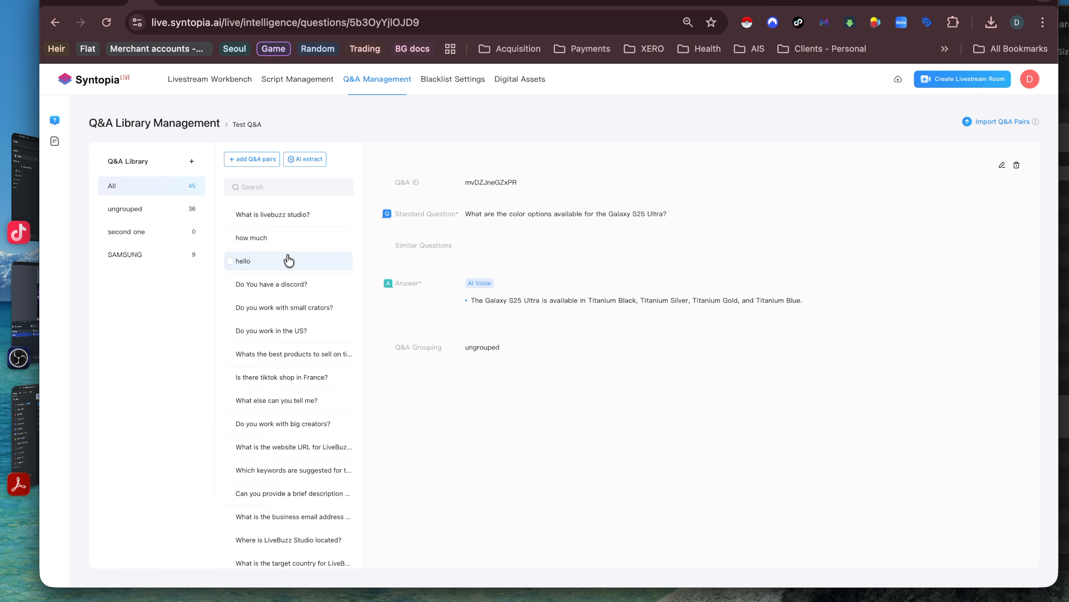
{"action": "left_click", "coordinate": [292, 263]}
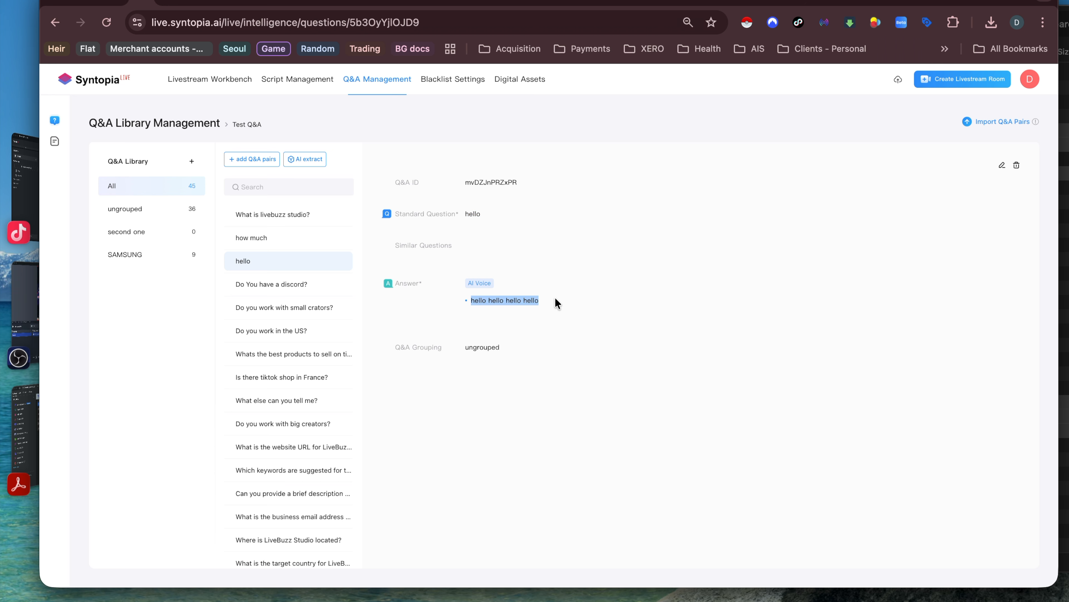
{"action": "scroll", "coordinate": [300, 334], "scroll_direction": "down", "scroll_amount": 10}
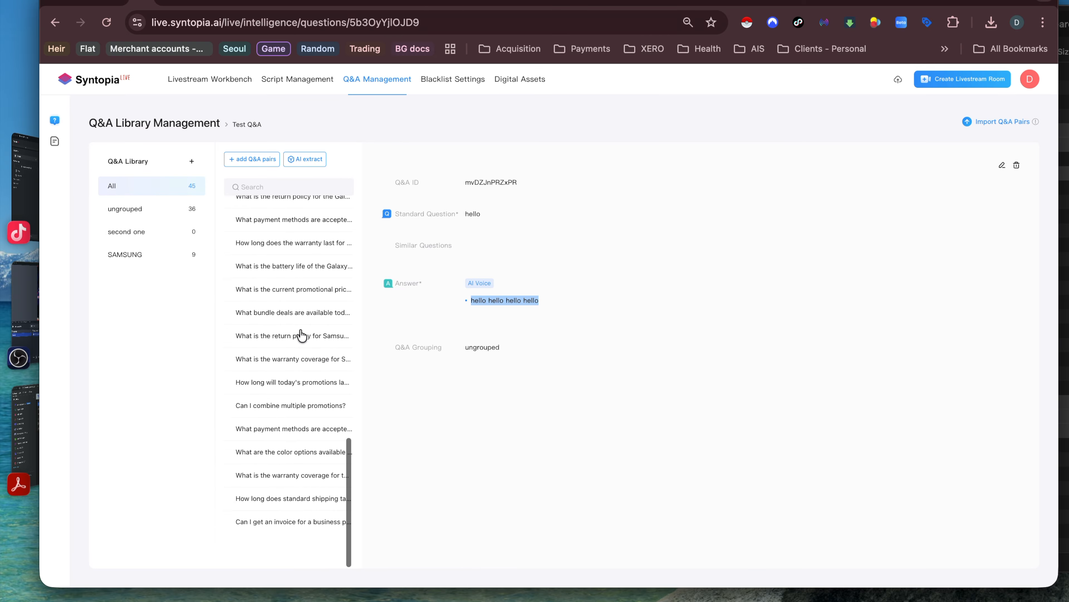
Step: Reopen the warranty pair, then bring OBS Studio forward with its stream running
{"action": "left_click", "coordinate": [295, 394]}
{"action": "left_click", "coordinate": [227, 2]}
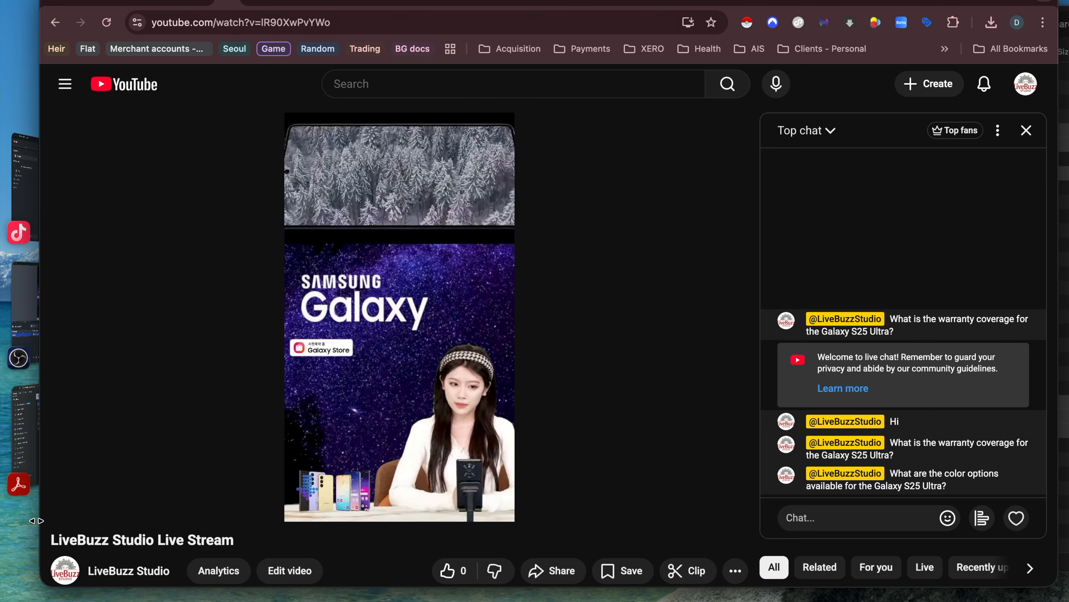
{"action": "left_click", "coordinate": [32, 311]}
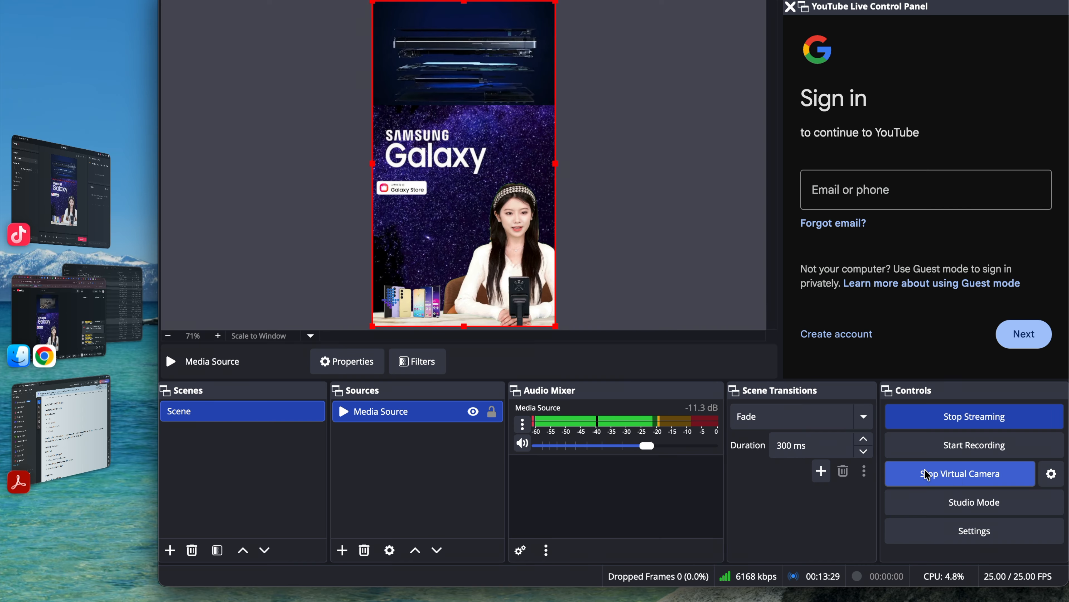
Step: Keep OBS Virtual Camera as TikTok LIVE Studio's Camera source and apply it to the scene
{"action": "left_click", "coordinate": [90, 213]}
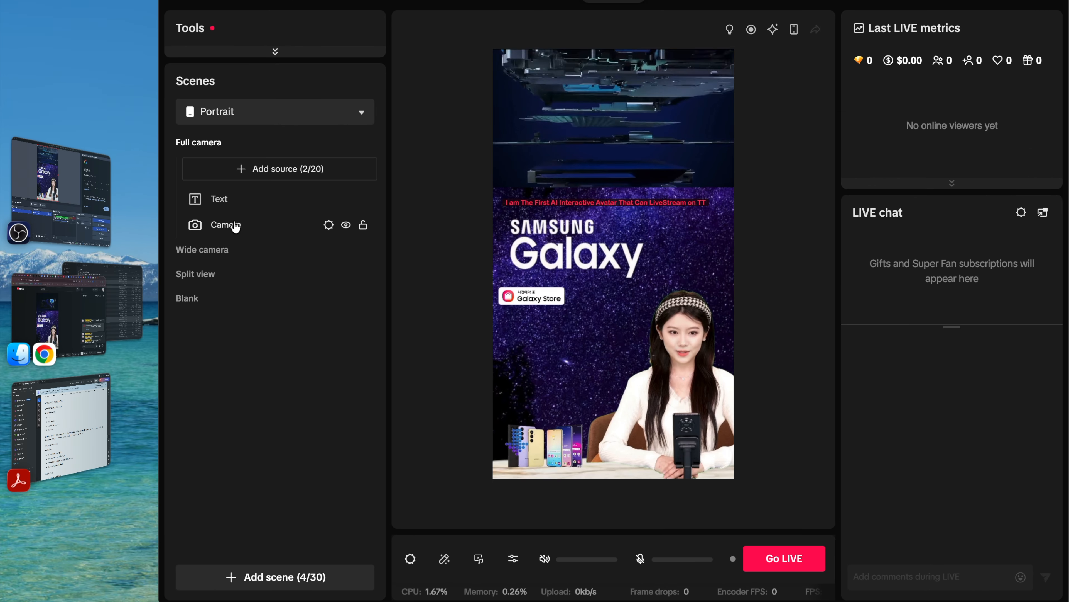
{"action": "double_click", "coordinate": [216, 227]}
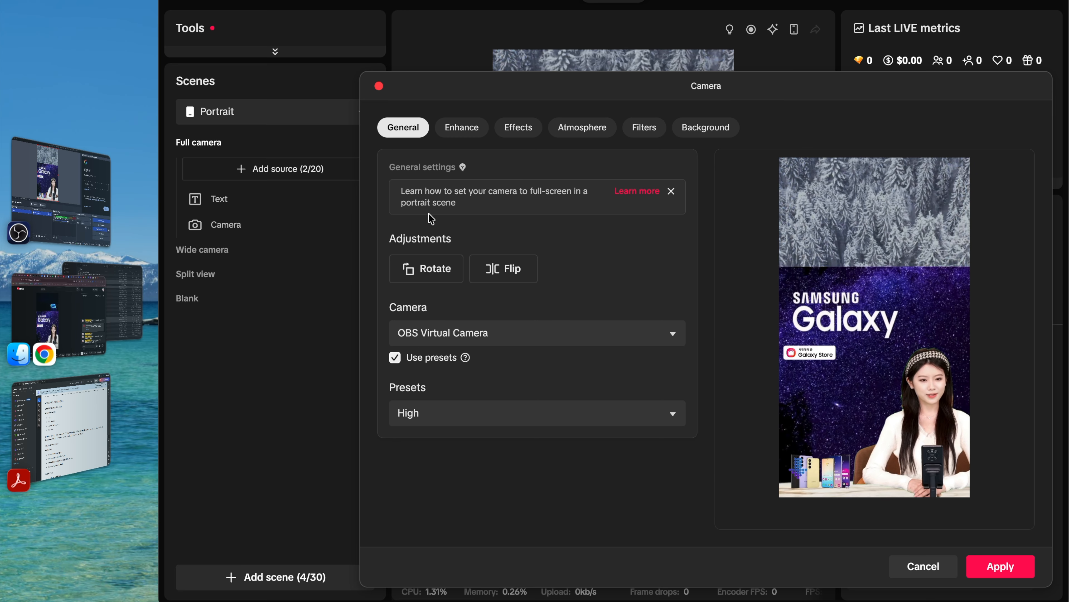
{"action": "left_click", "coordinate": [461, 337]}
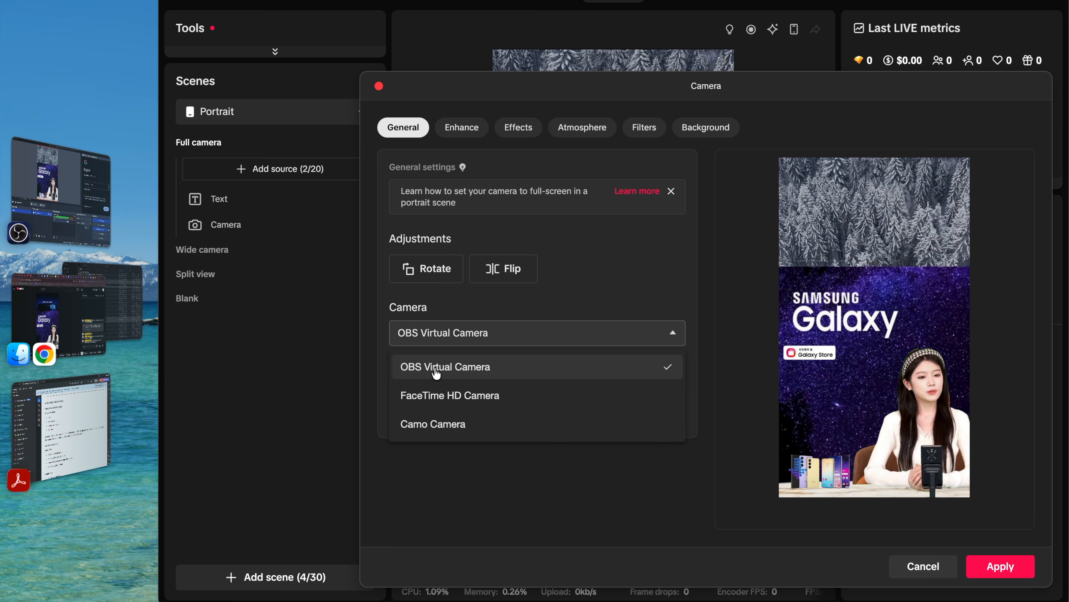
{"action": "left_click", "coordinate": [447, 478]}
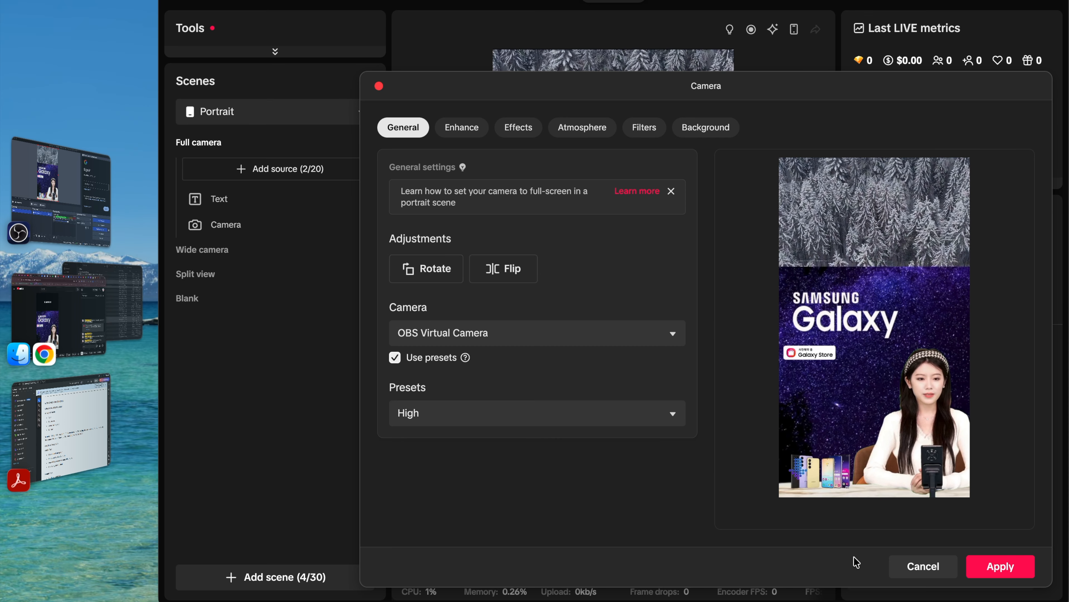
{"action": "left_click", "coordinate": [1000, 566]}
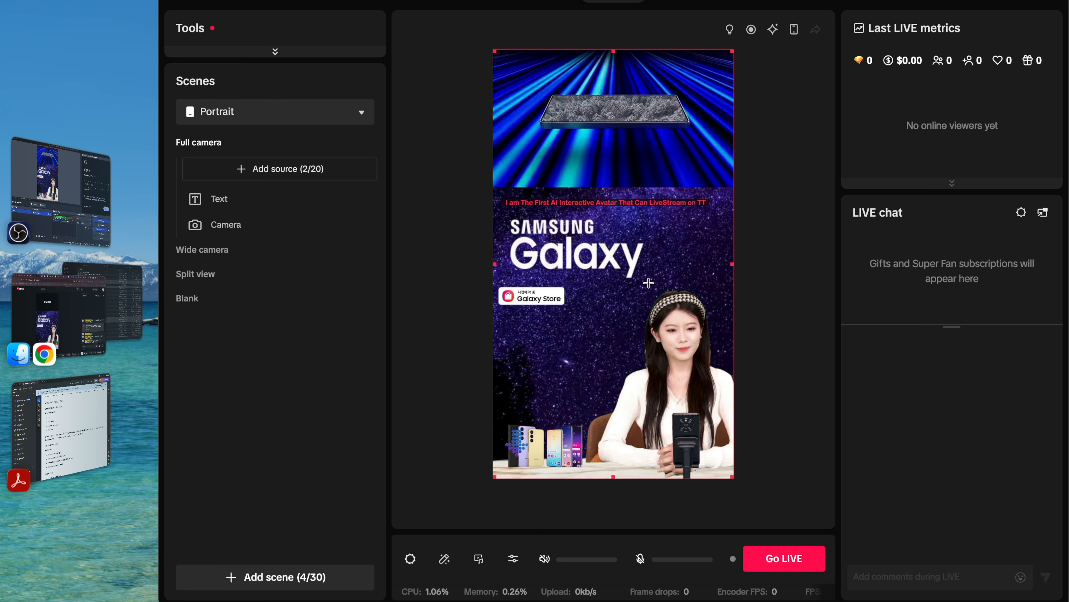
Step: Review the Go LIVE settings, cancel going live, and bring the YouTube browser forward
{"action": "left_click", "coordinate": [787, 566]}
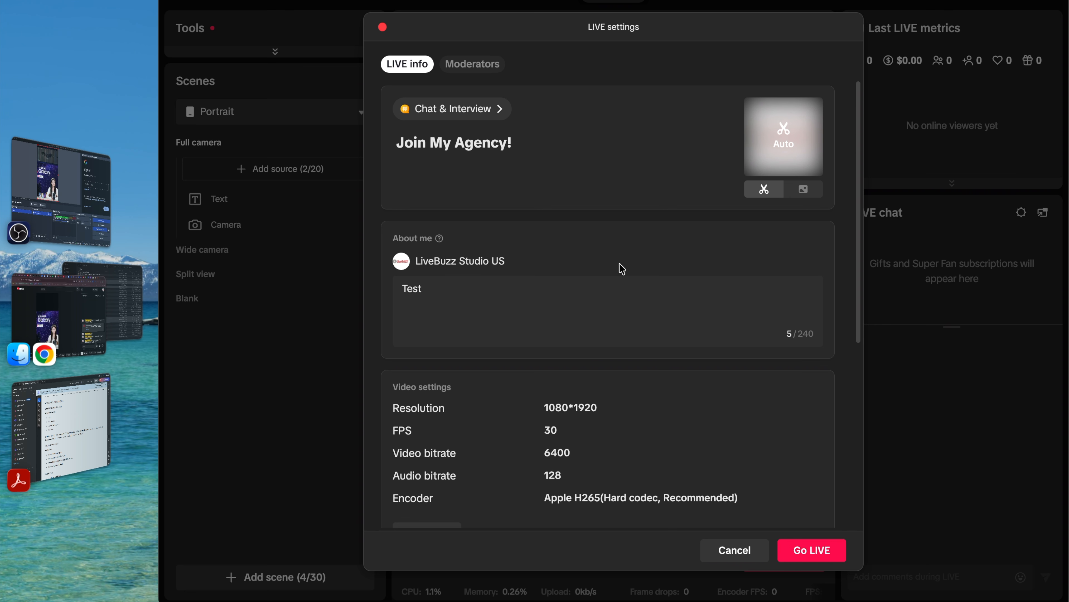
{"action": "scroll", "coordinate": [573, 158], "scroll_direction": "down", "scroll_amount": 10}
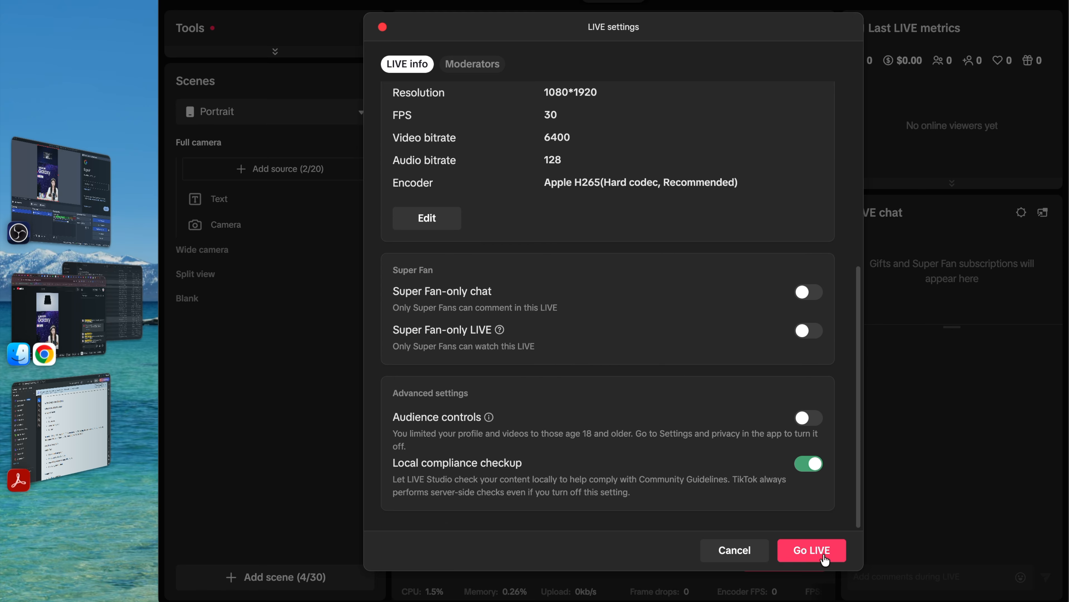
{"action": "left_click", "coordinate": [749, 551]}
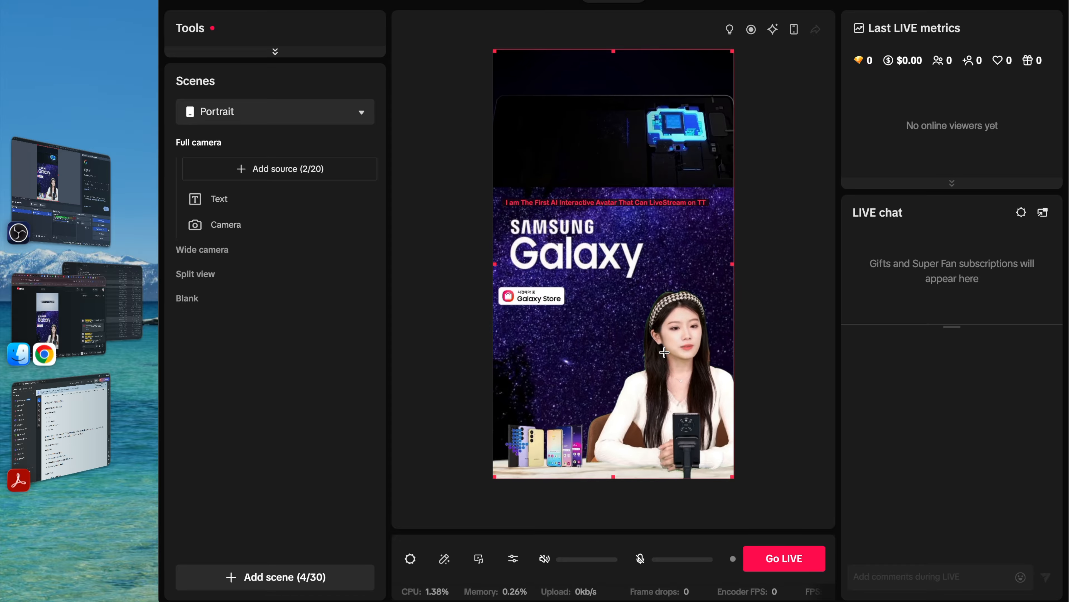
{"action": "left_click", "coordinate": [67, 322]}
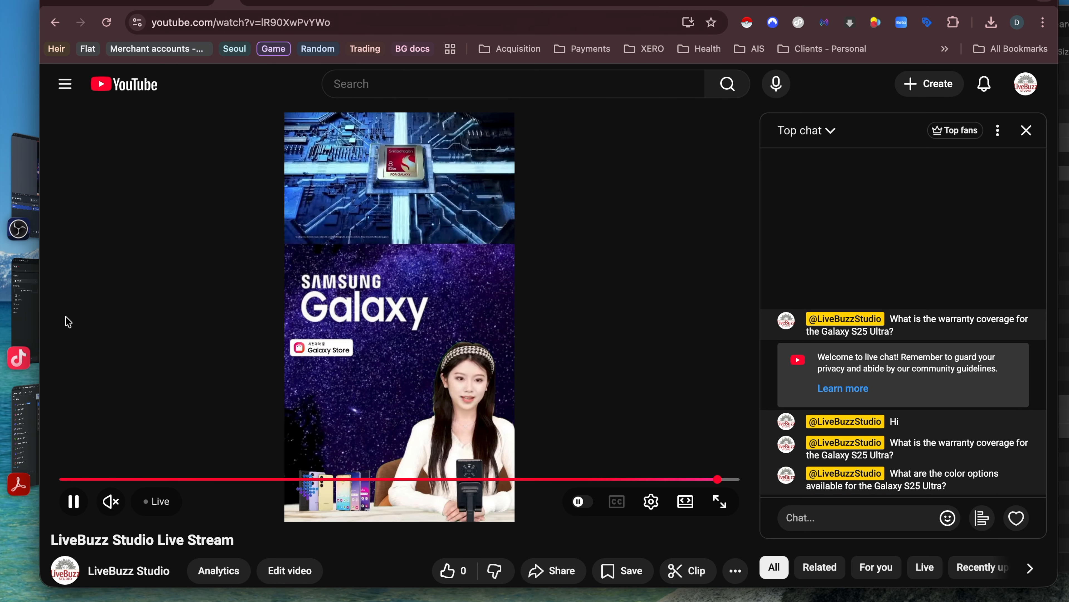
Step: Cycle through the Syntopia, YouTube Studio, YouTube, OBS and TikTok LIVE Studio windows, ending on TikTok's profile
{"action": "left_click", "coordinate": [120, 5]}
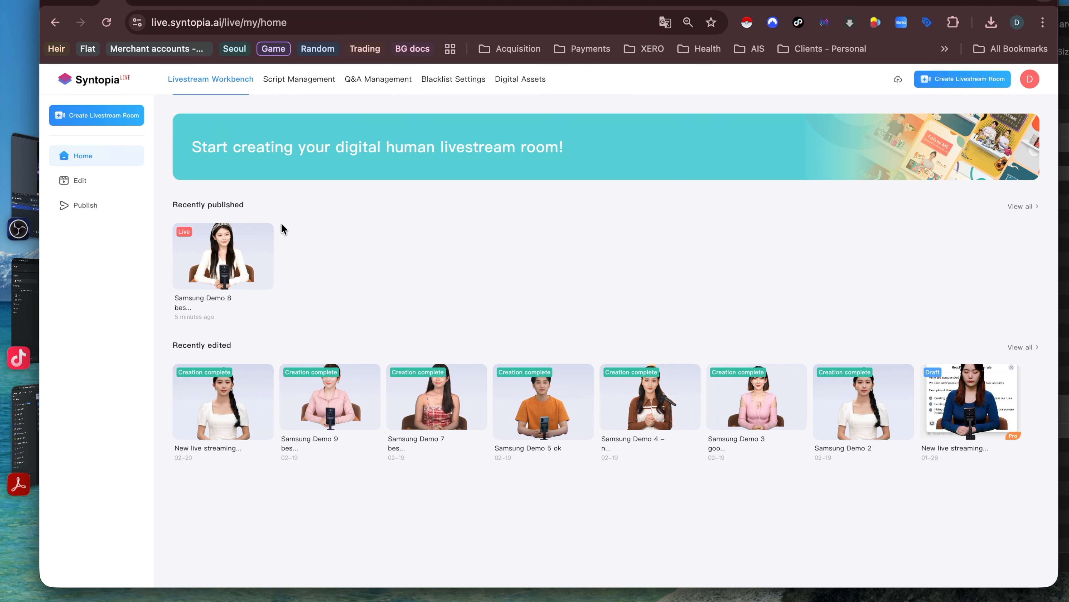
{"action": "left_click", "coordinate": [205, 4]}
{"action": "left_click", "coordinate": [230, 4]}
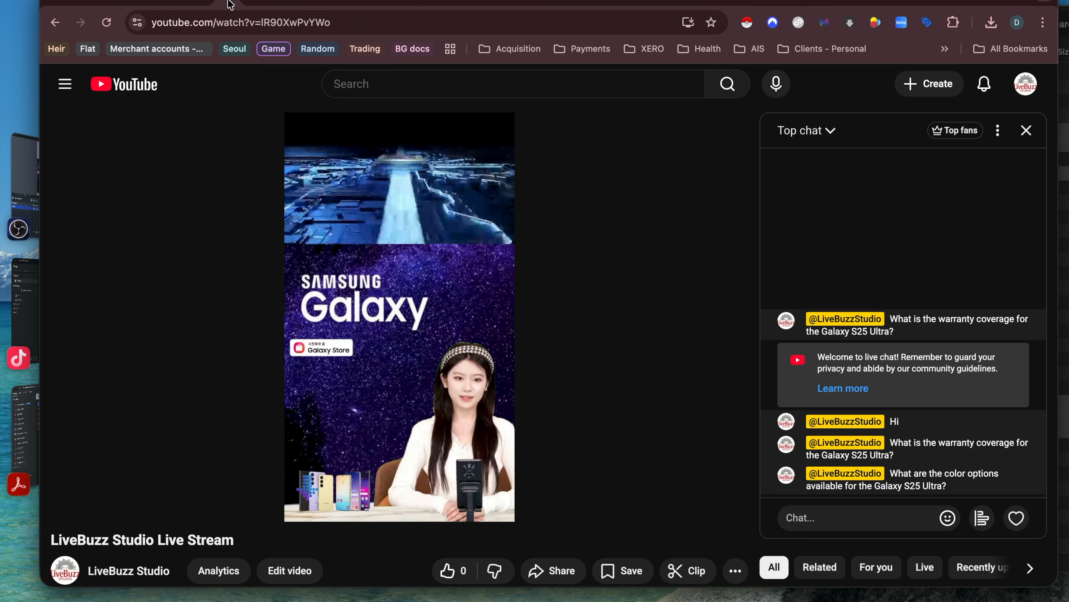
{"action": "left_click", "coordinate": [24, 227]}
{"action": "left_click", "coordinate": [57, 306]}
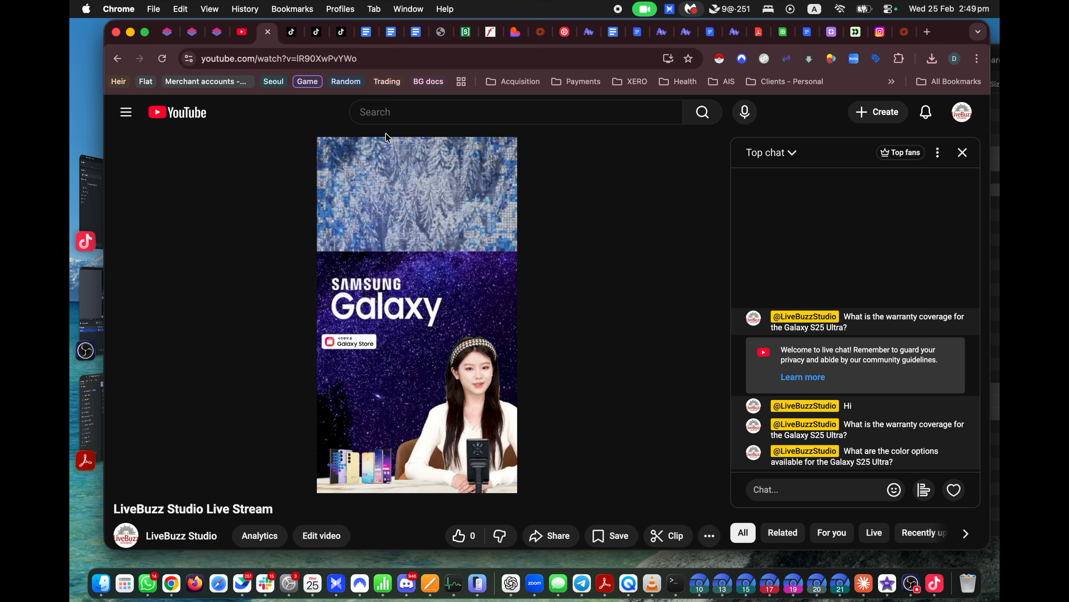
{"action": "left_click", "coordinate": [292, 36]}
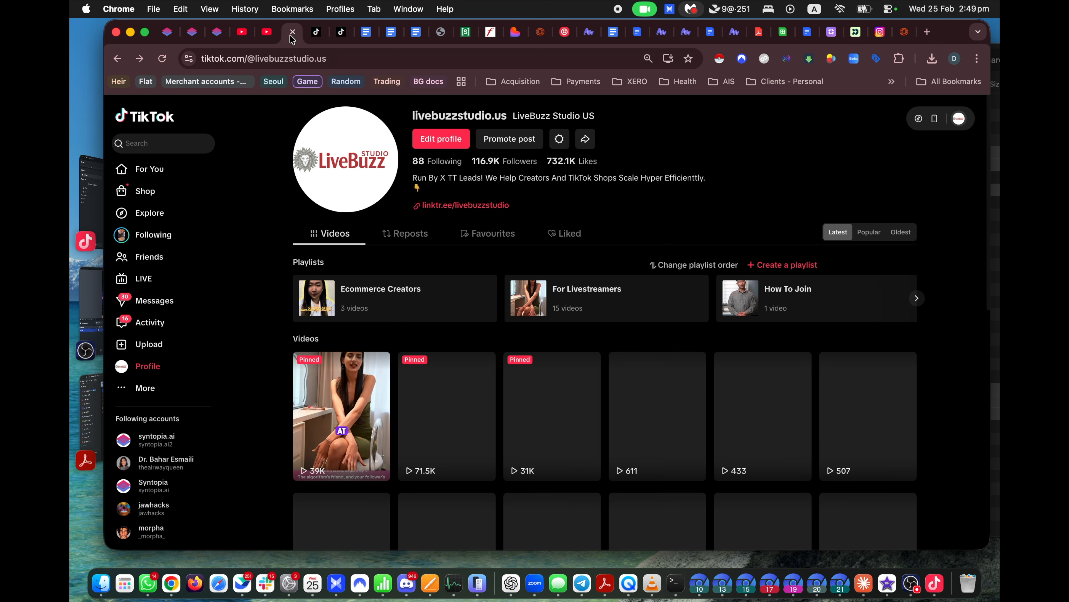
Step: Return to the YouTube stream tab and open the AI Beings extension's relayed chat messages
{"action": "left_click", "coordinate": [173, 145]}
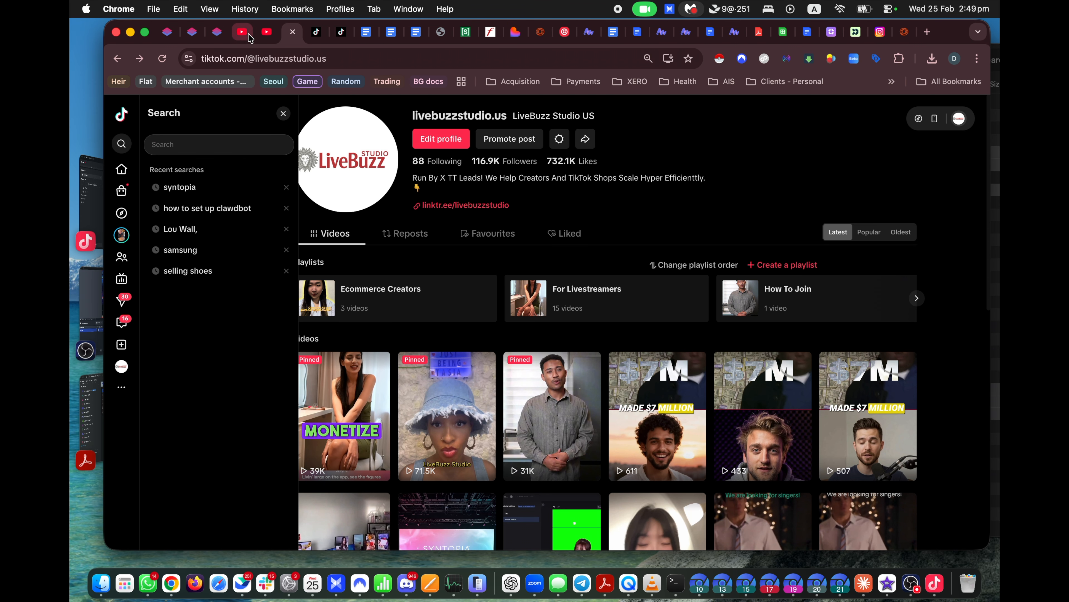
{"action": "left_click", "coordinate": [267, 32]}
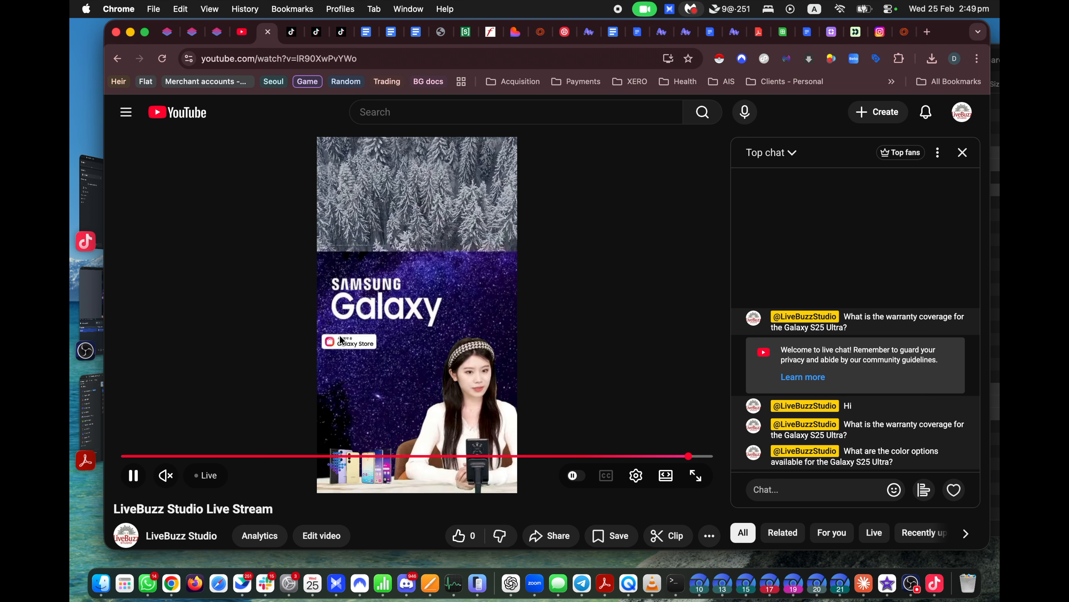
{"action": "left_click", "coordinate": [854, 59]}
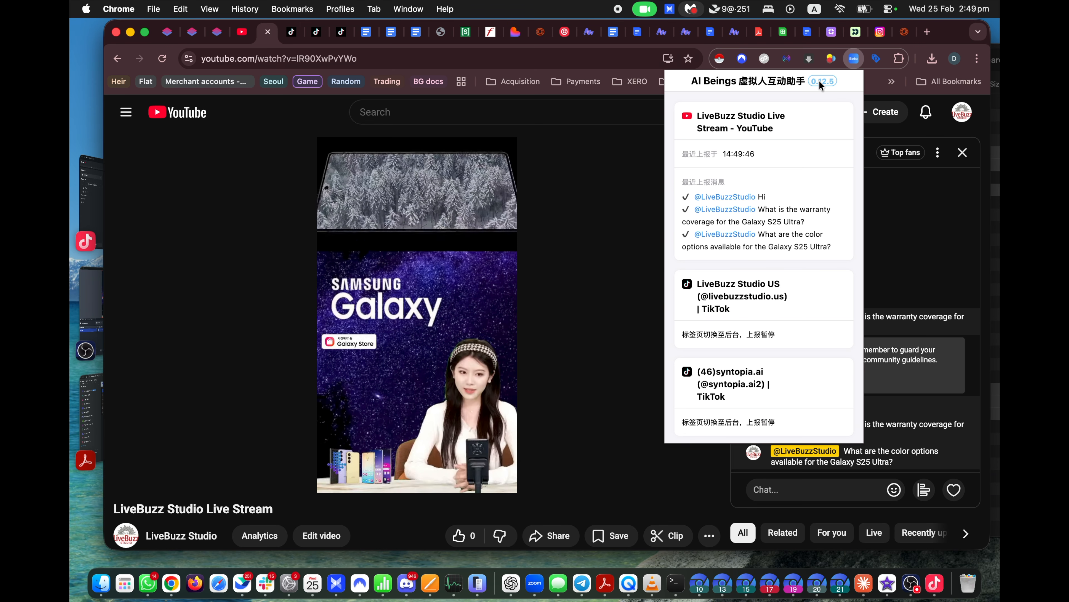
Step: Select through the relayed messages, ending on the third one, then return to Syntopia home
{"action": "left_click_drag", "start_coordinate": [756, 197], "coordinate": [833, 245]}
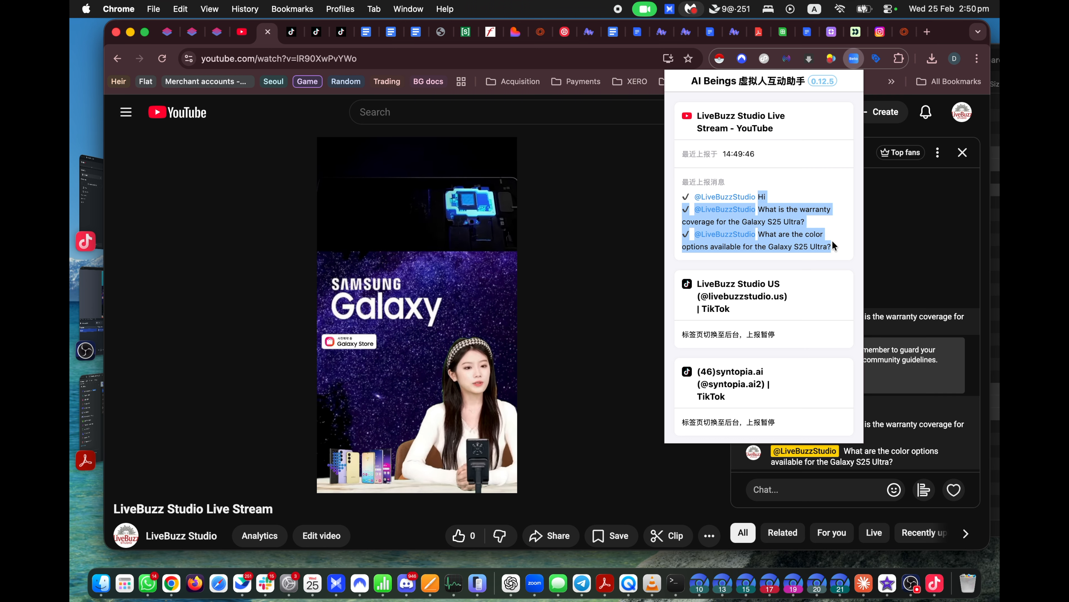
{"action": "left_click", "coordinate": [822, 246]}
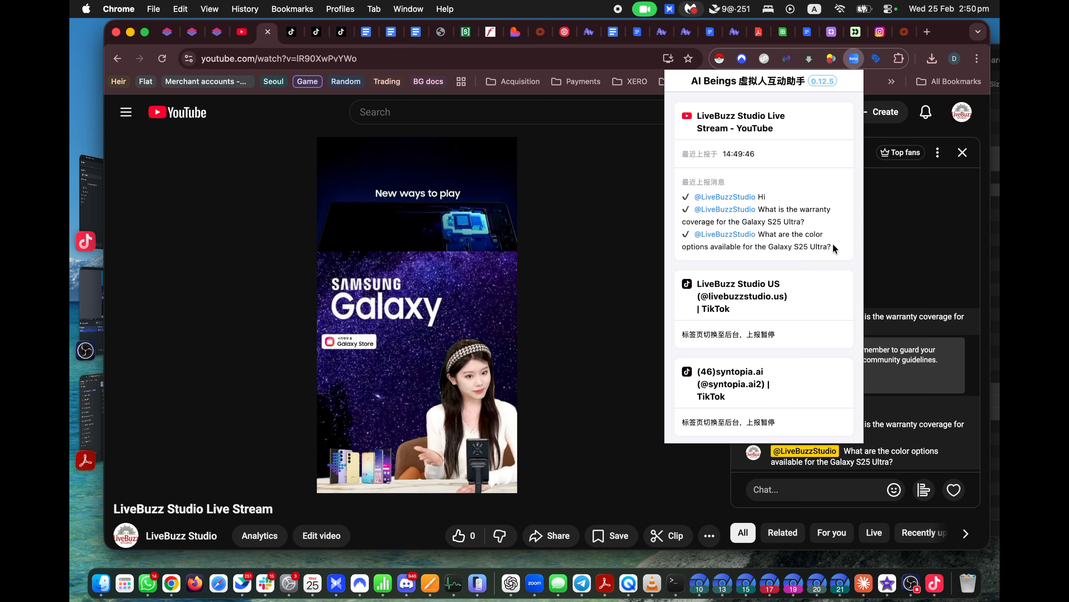
{"action": "left_click_drag", "start_coordinate": [834, 248], "coordinate": [790, 215]}
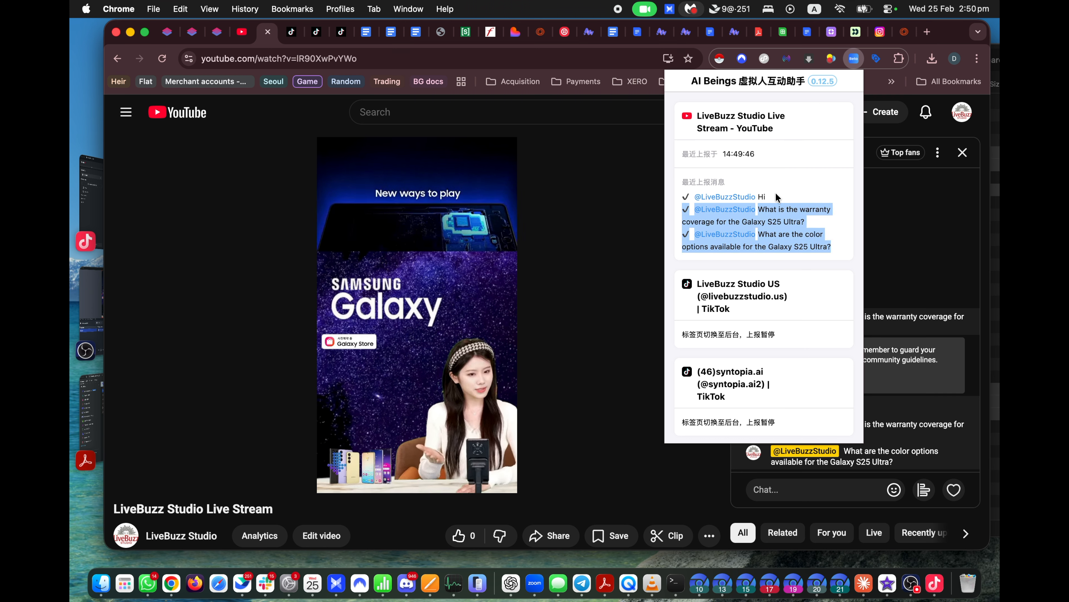
{"action": "left_click", "coordinate": [758, 197]}
{"action": "left_click_drag", "start_coordinate": [814, 227], "coordinate": [836, 252]}
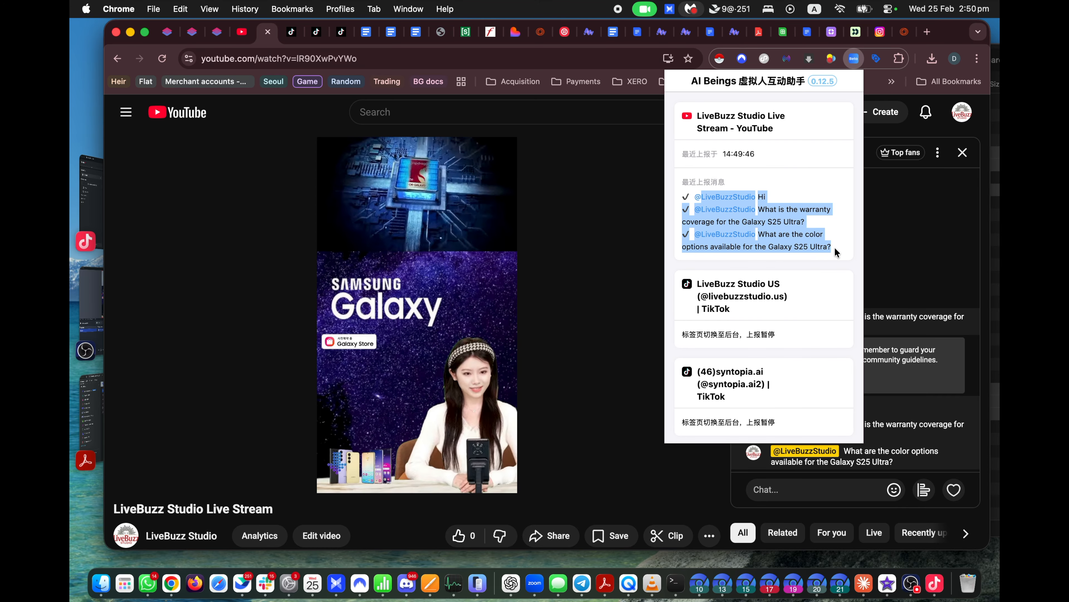
{"action": "left_click", "coordinate": [170, 39]}
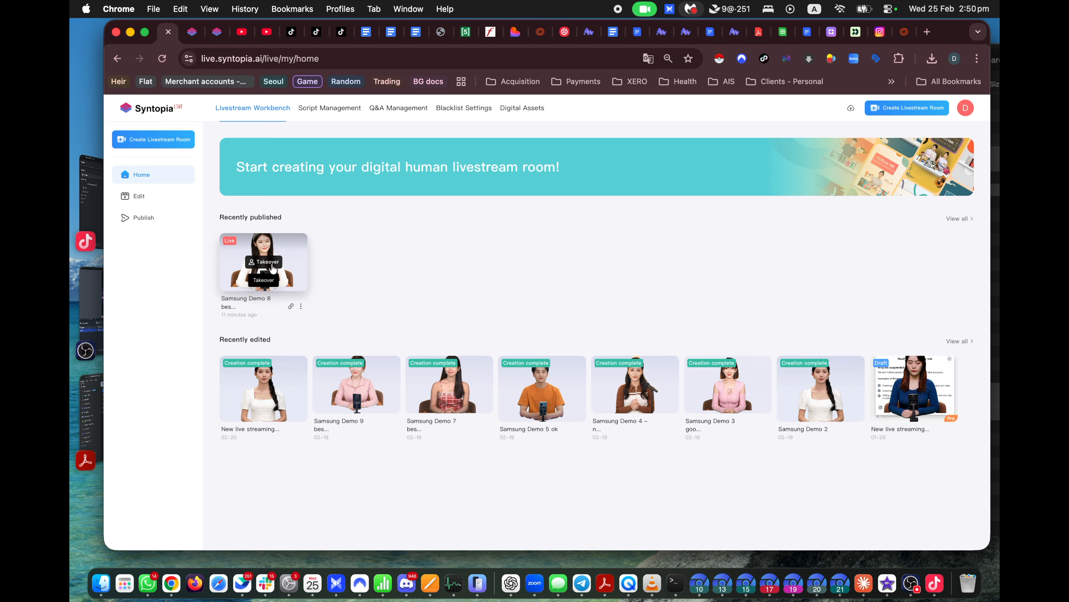
Step: Open the Samsung Demo 8 best room, test the preview sound, and switch on real-person takeover
{"action": "left_click", "coordinate": [272, 268]}
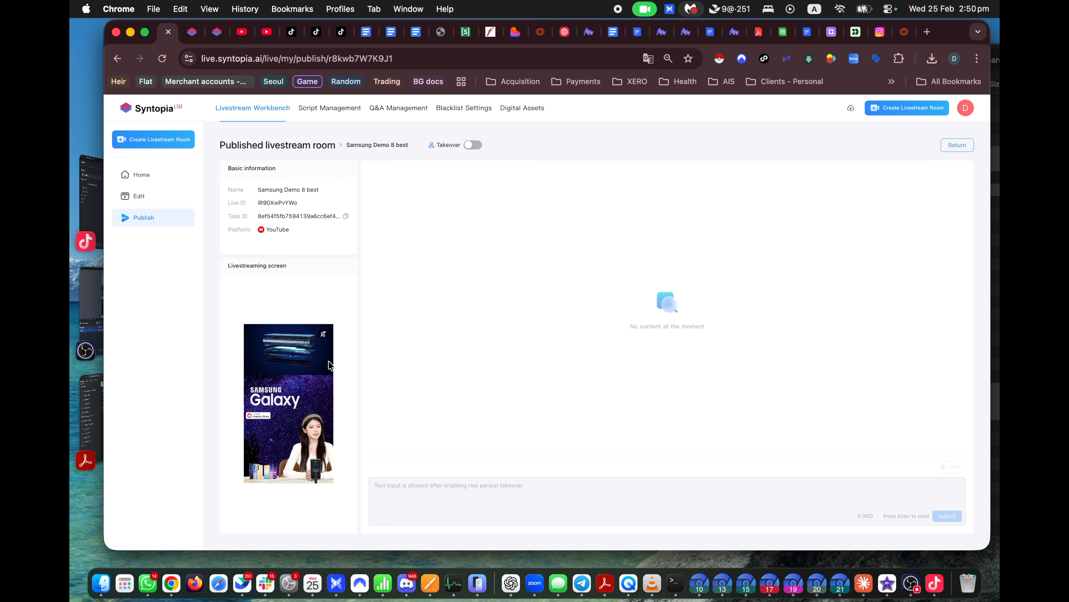
{"action": "left_click", "coordinate": [324, 335]}
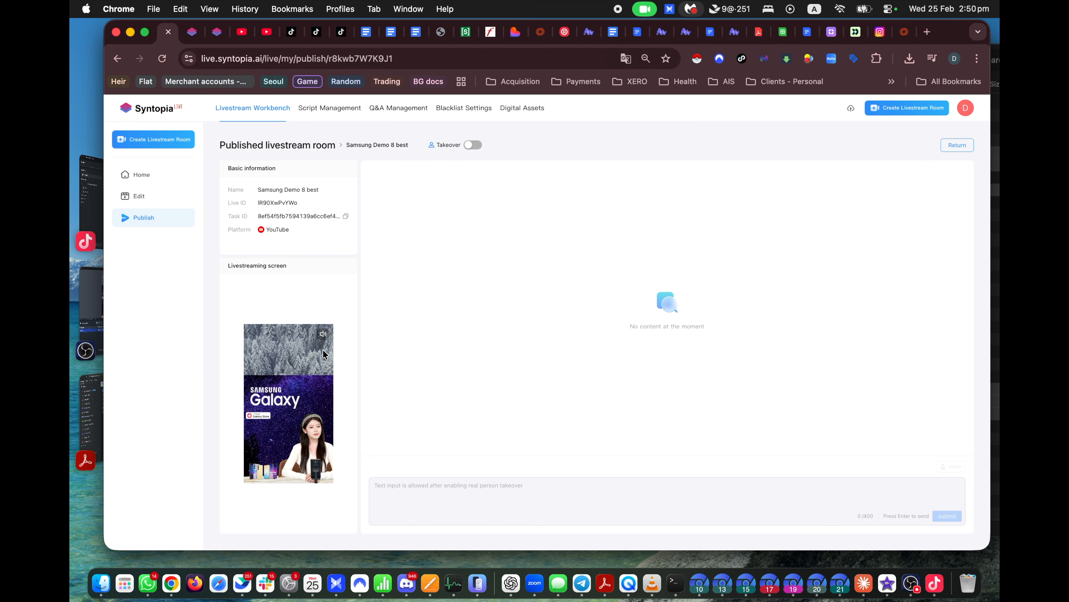
{"action": "left_click", "coordinate": [325, 336]}
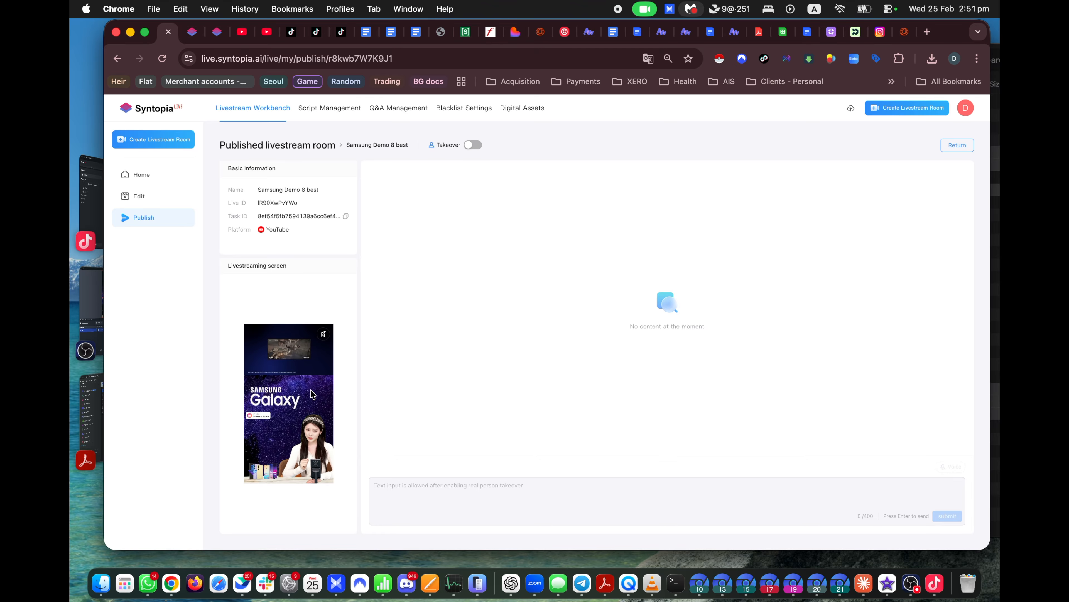
{"action": "left_click", "coordinate": [474, 146]}
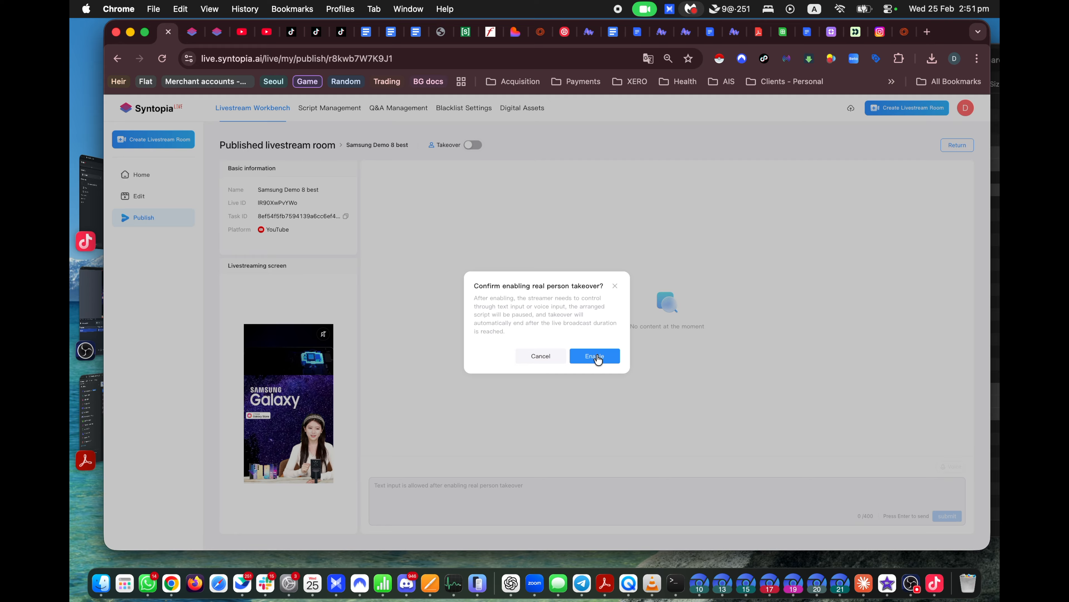
Step: Confirm takeover and send 'hello hello hello hello' for the avatar to broadcast
{"action": "left_click", "coordinate": [598, 357]}
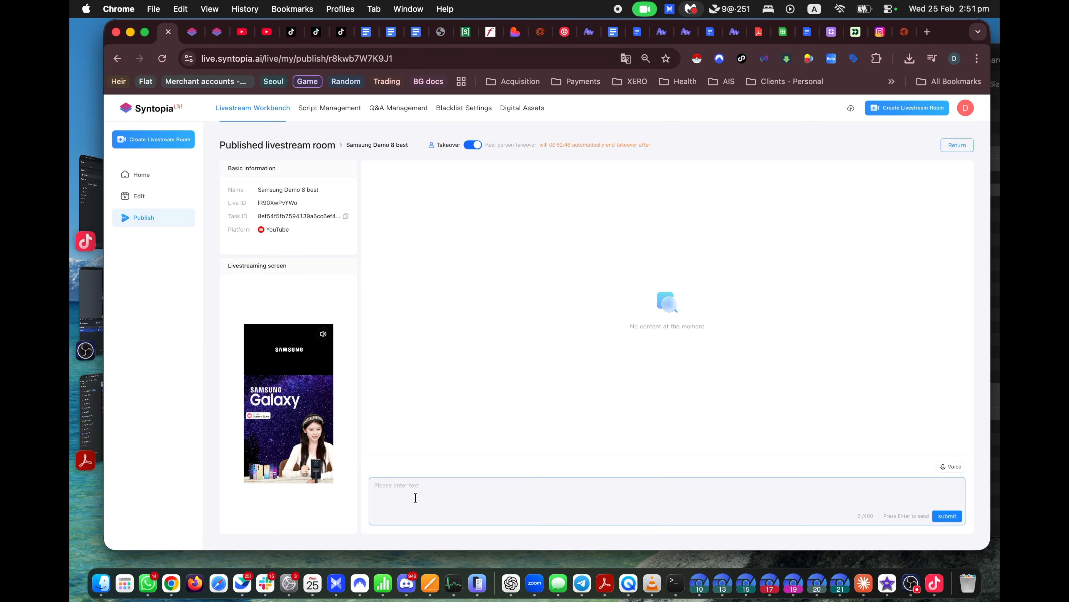
{"action": "key", "text": "F11"}
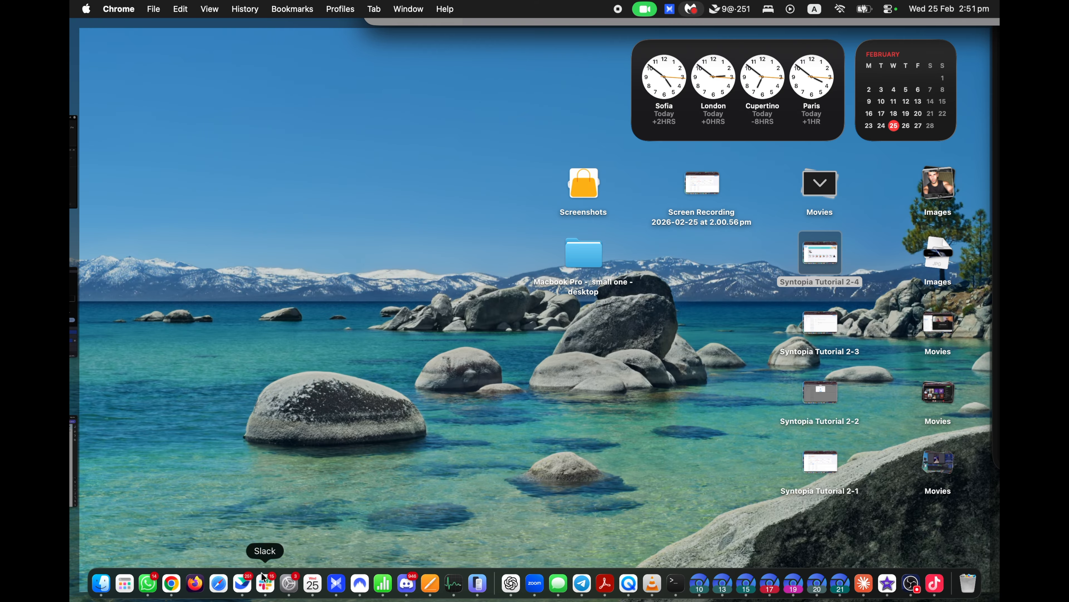
{"action": "mouse_move", "coordinate": [70, 600]}
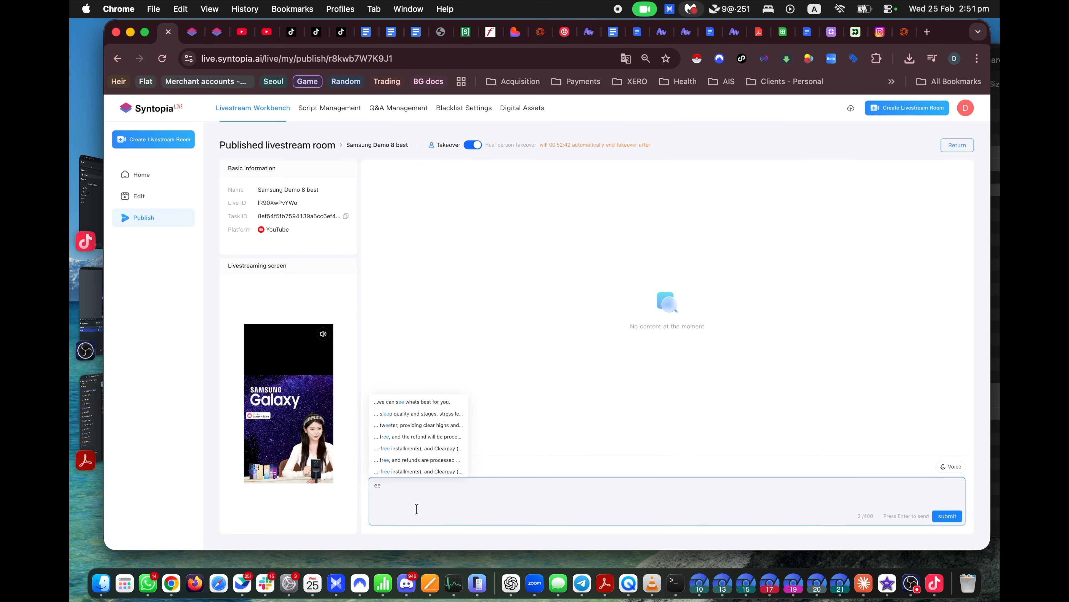
{"action": "key", "text": "BackSpace"}
{"action": "key", "text": "BackSpace"}
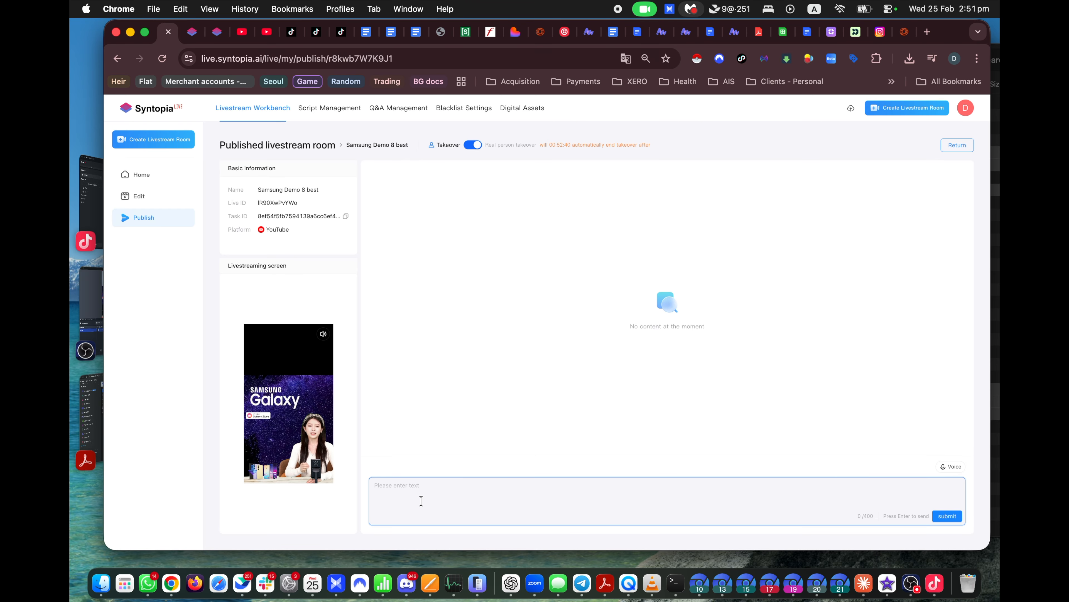
{"action": "type", "text": "hello"}
{"action": "left_click", "coordinate": [405, 469]}
{"action": "left_click", "coordinate": [951, 519]}
Step: Send the suggested reply about products selling on TikTok and select the broadcasted text
{"action": "type", "text": "he"}
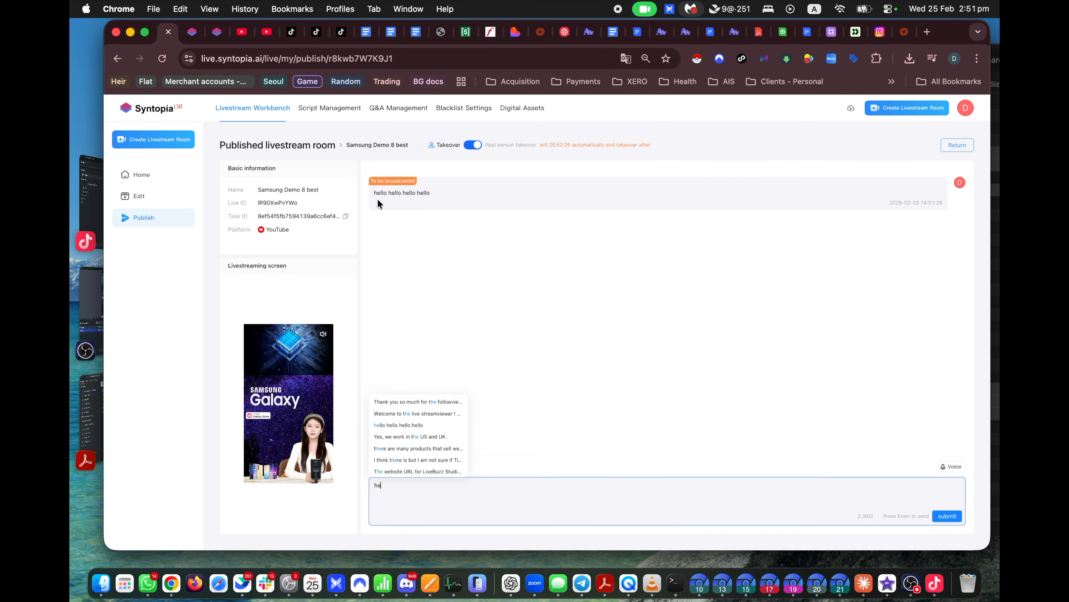
{"action": "left_click", "coordinate": [410, 448]}
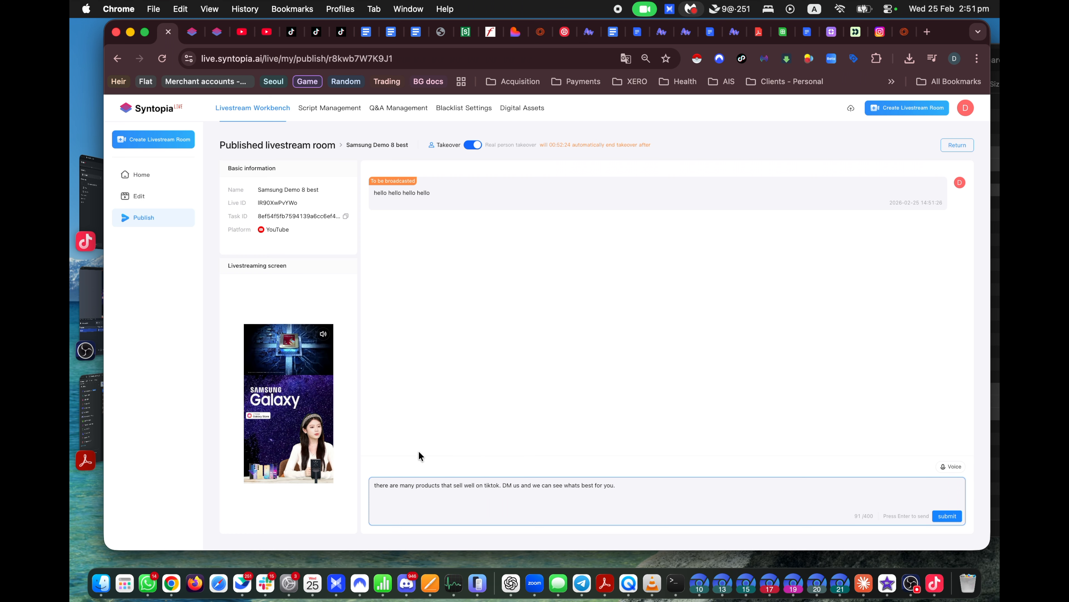
{"action": "left_click", "coordinate": [952, 519]}
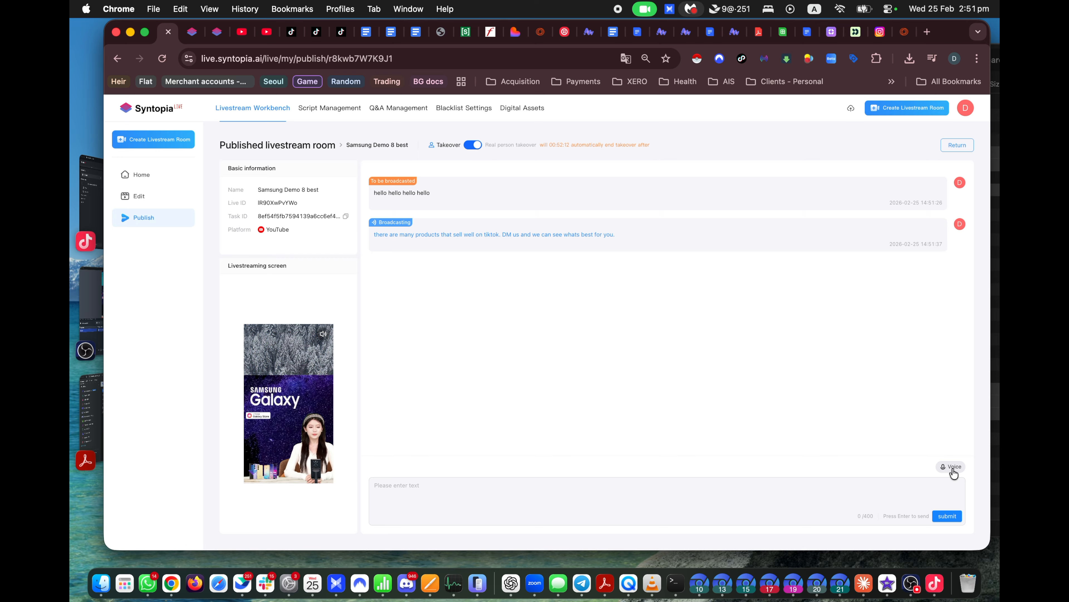
{"action": "left_click", "coordinate": [594, 481]}
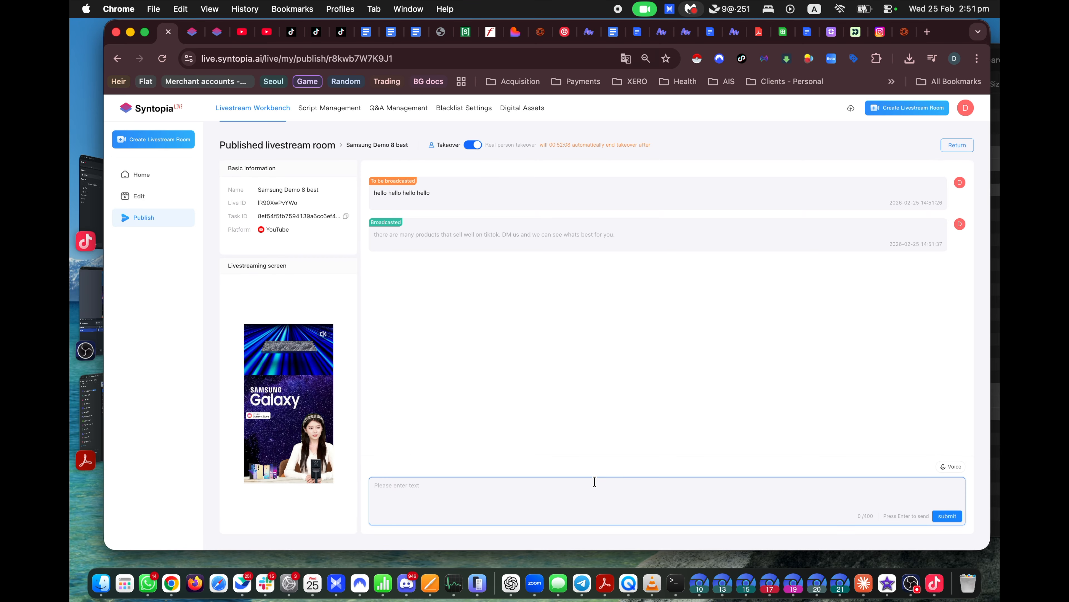
{"action": "left_click_drag", "start_coordinate": [374, 235], "coordinate": [619, 233]}
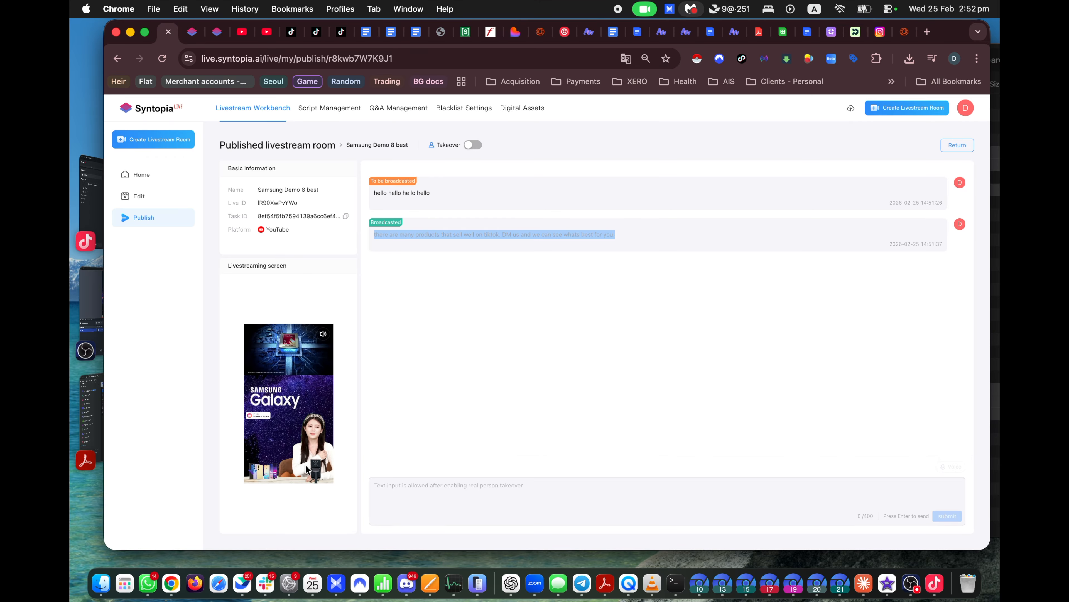
Step: End the Samsung Demo 8 livestream from its room card menu, then start a new livestream from a room
{"action": "scroll", "coordinate": [306, 469], "scroll_direction": "up", "scroll_amount": 5}
{"action": "scroll", "coordinate": [311, 461], "scroll_direction": "down", "scroll_amount": 5}
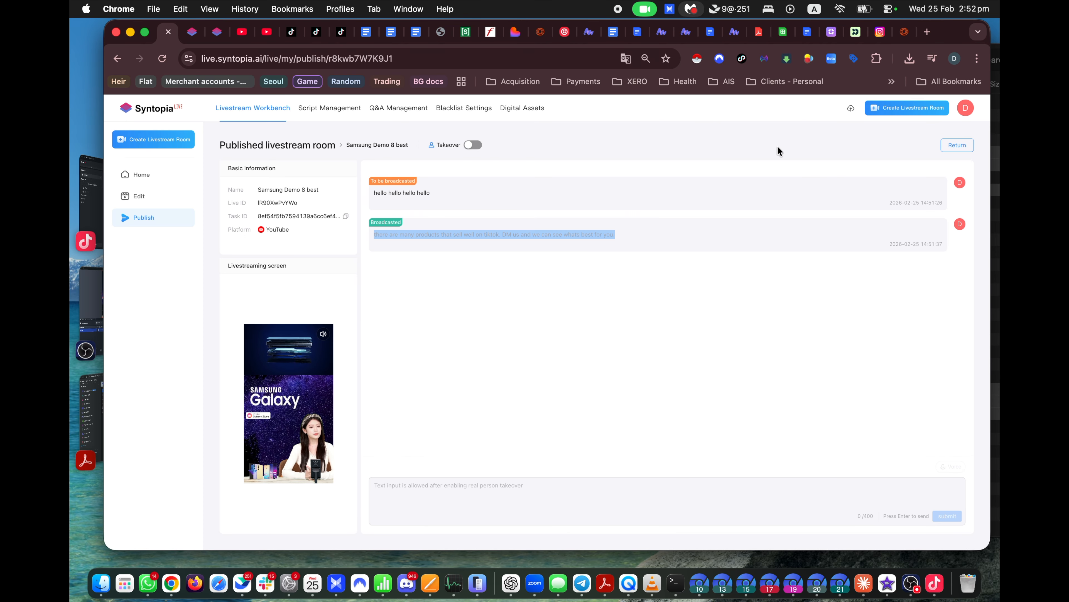
{"action": "left_click", "coordinate": [957, 145]}
{"action": "mouse_move", "coordinate": [270, 208]}
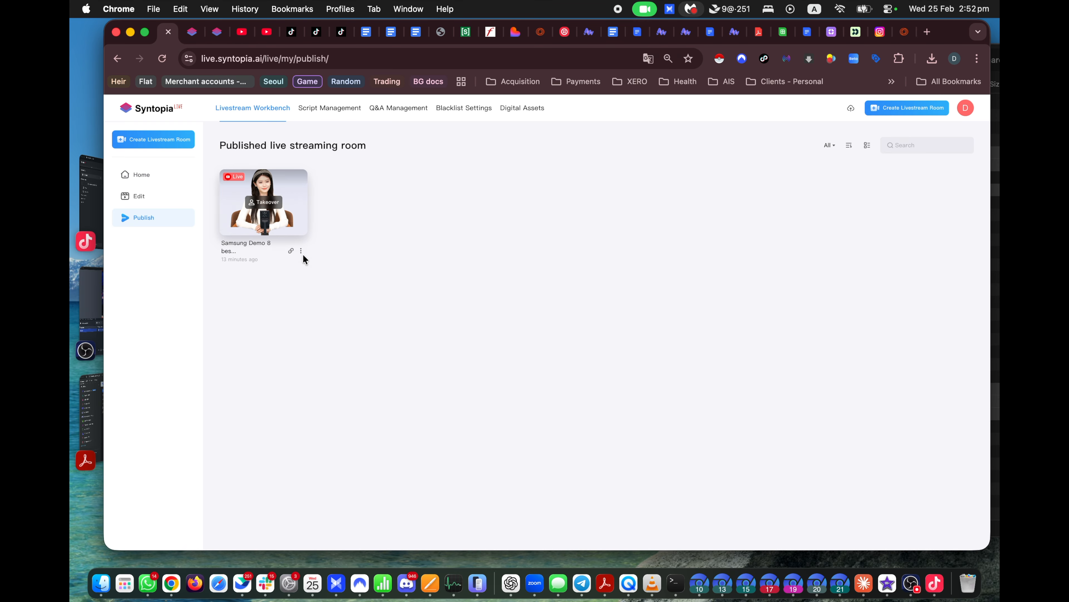
{"action": "left_click", "coordinate": [315, 266]}
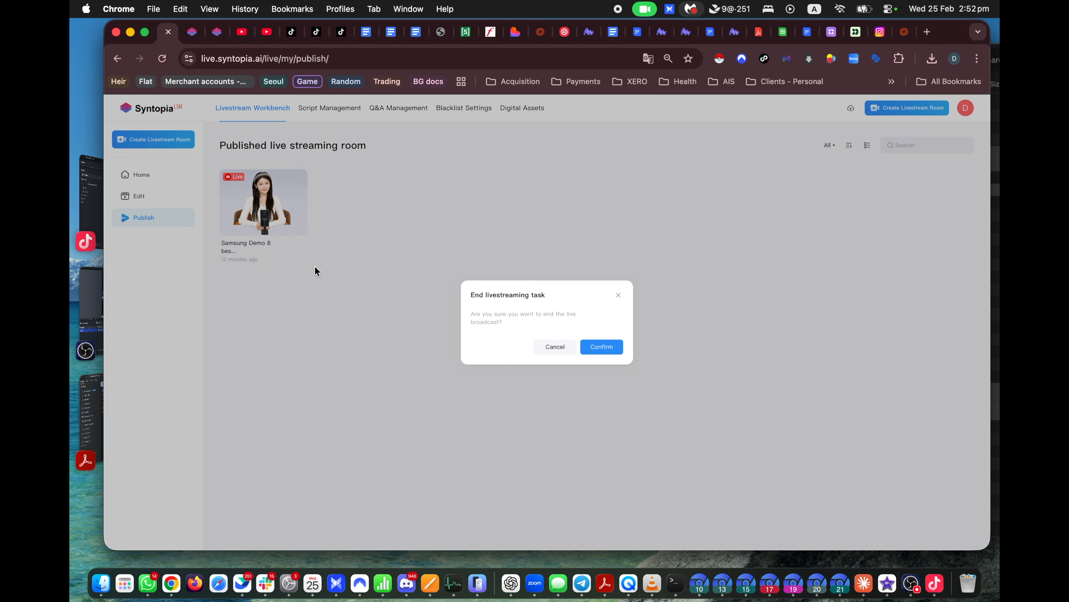
{"action": "left_click", "coordinate": [595, 342]}
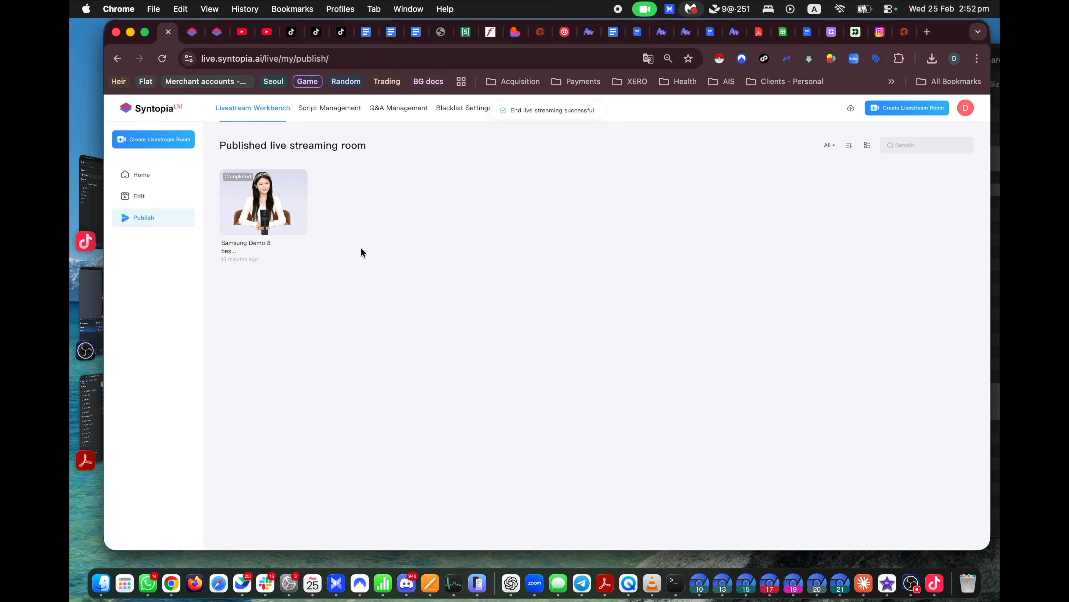
{"action": "left_click", "coordinate": [273, 264]}
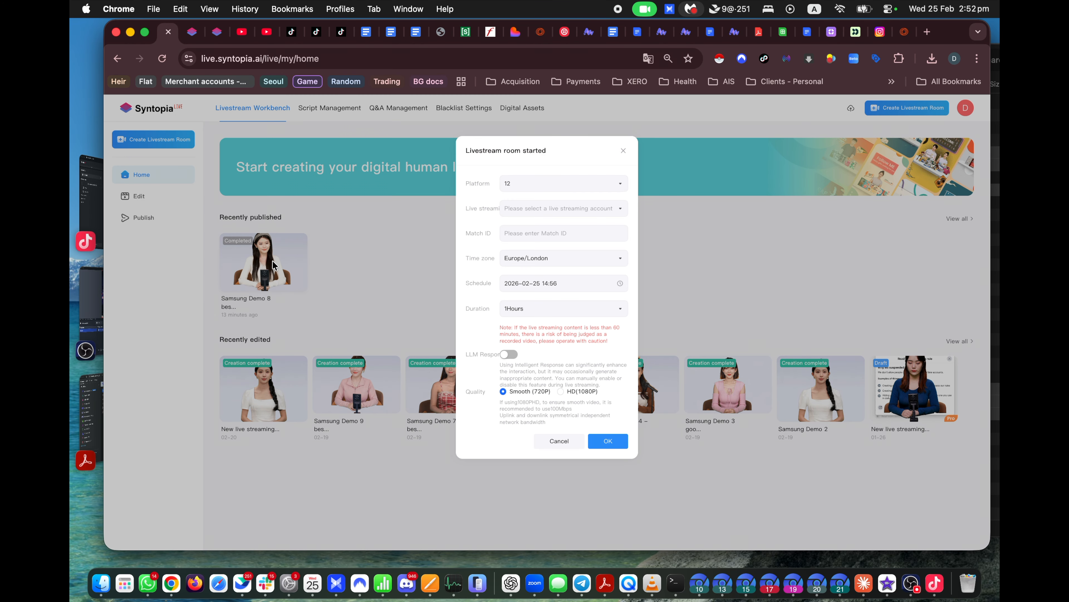
Step: Set the livestream platform to TikTok and pick the first TikTok streaming account
{"action": "left_click", "coordinate": [595, 186]}
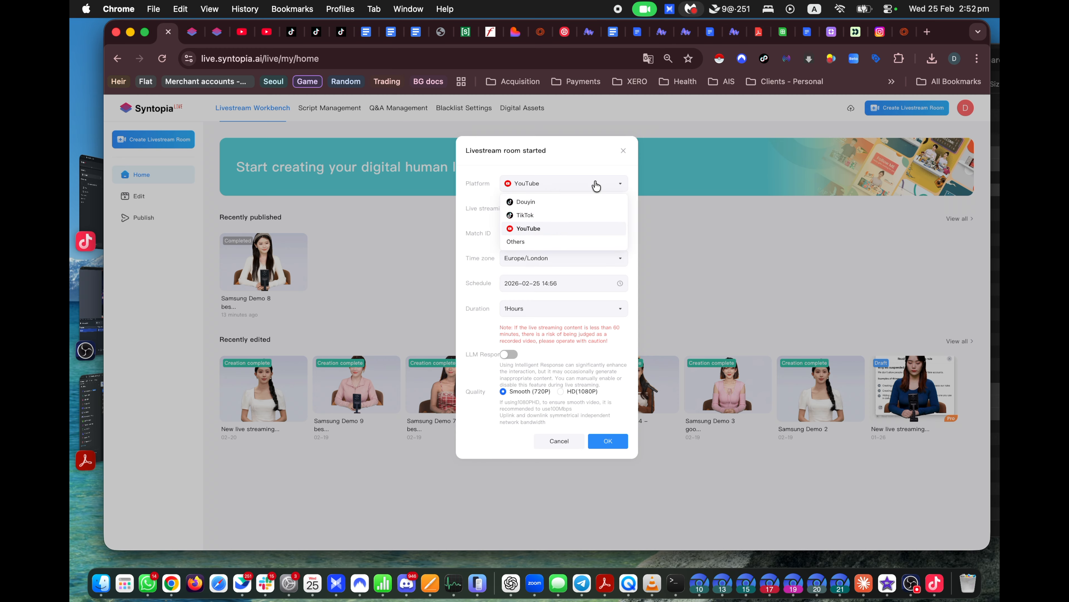
{"action": "left_click", "coordinate": [551, 216]}
{"action": "left_click", "coordinate": [551, 211]}
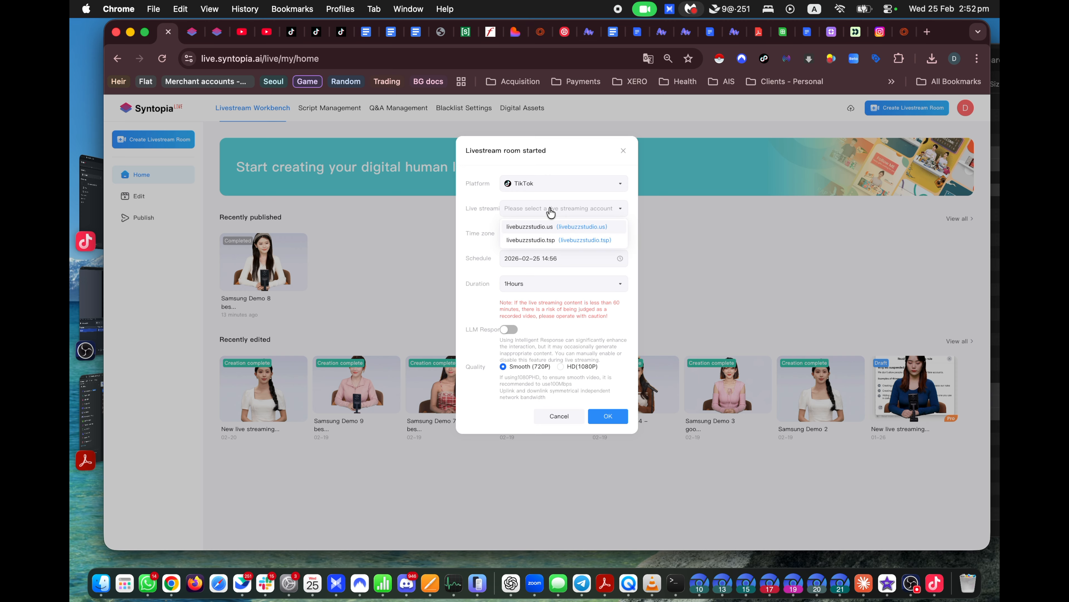
{"action": "left_click", "coordinate": [584, 227]}
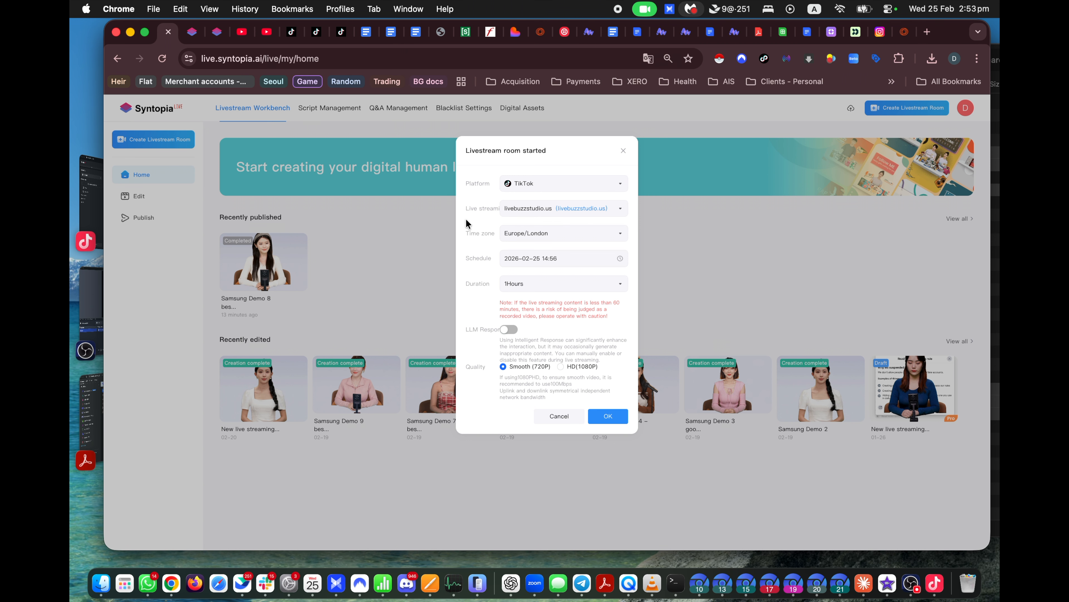
{"action": "left_click", "coordinate": [243, 35]}
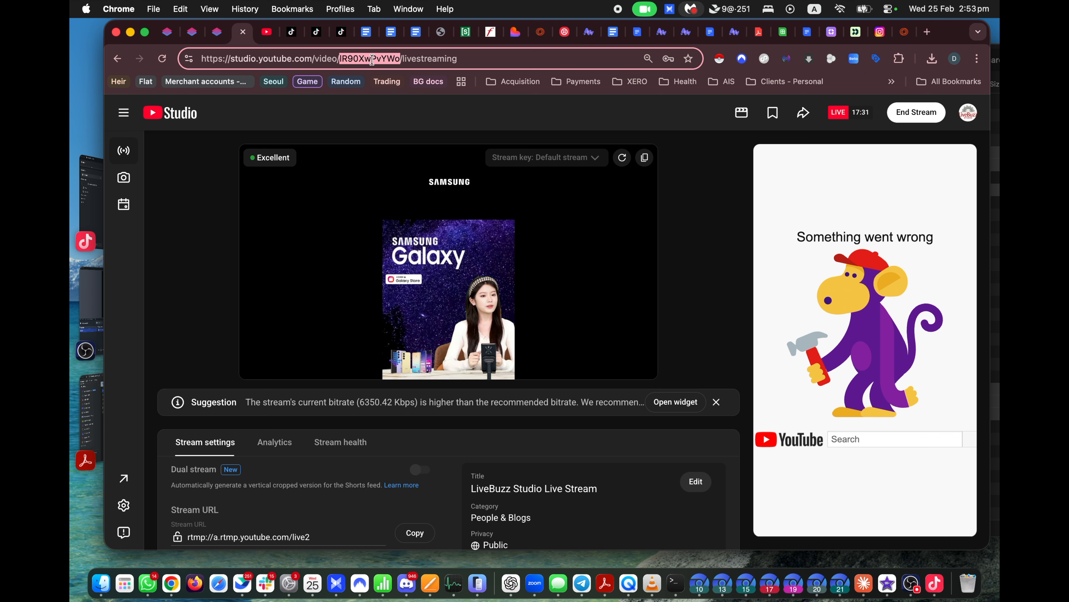
{"action": "left_click", "coordinate": [167, 32]}
Step: Review the Duration list and schedule picker without changes, then cancel the start settings
{"action": "left_click", "coordinate": [563, 291]}
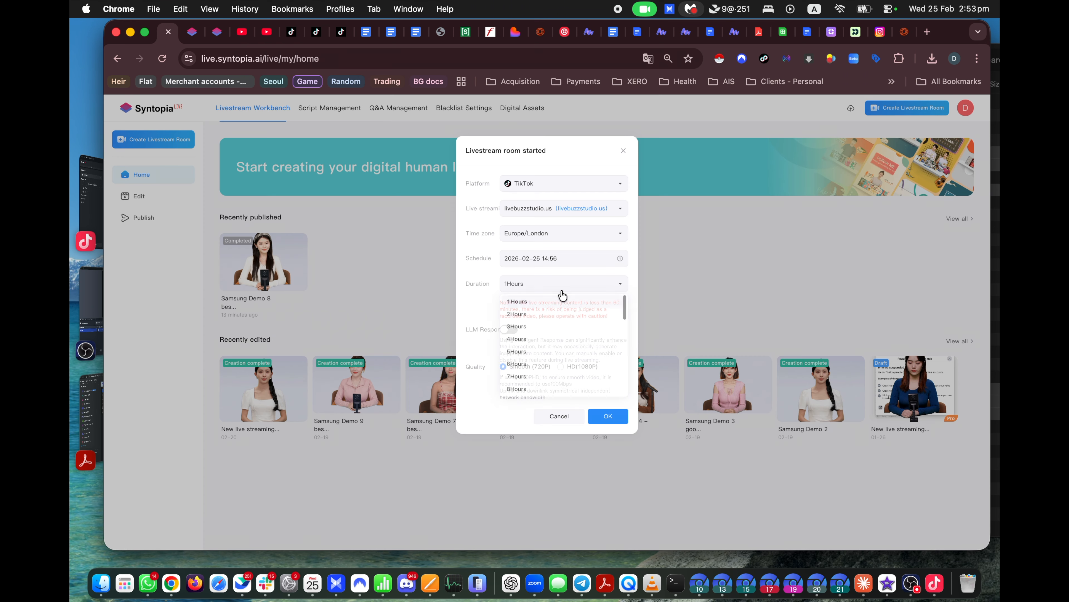
{"action": "scroll", "coordinate": [556, 373], "scroll_direction": "down", "scroll_amount": 3}
{"action": "scroll", "coordinate": [558, 373], "scroll_direction": "up", "scroll_amount": 2}
{"action": "scroll", "coordinate": [558, 373], "scroll_direction": "down", "scroll_amount": 2}
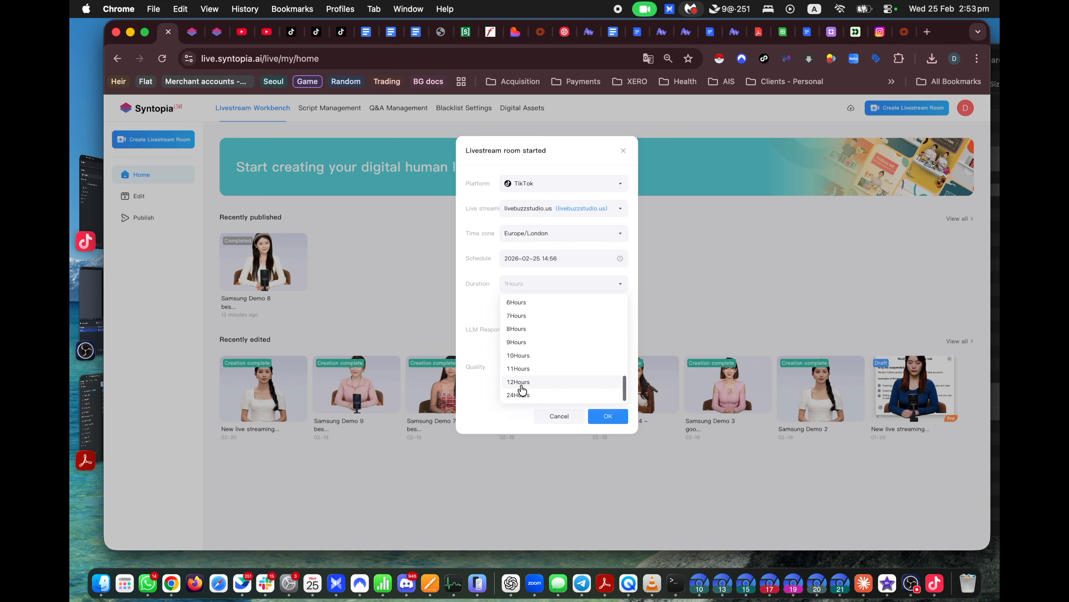
{"action": "left_click", "coordinate": [474, 260]}
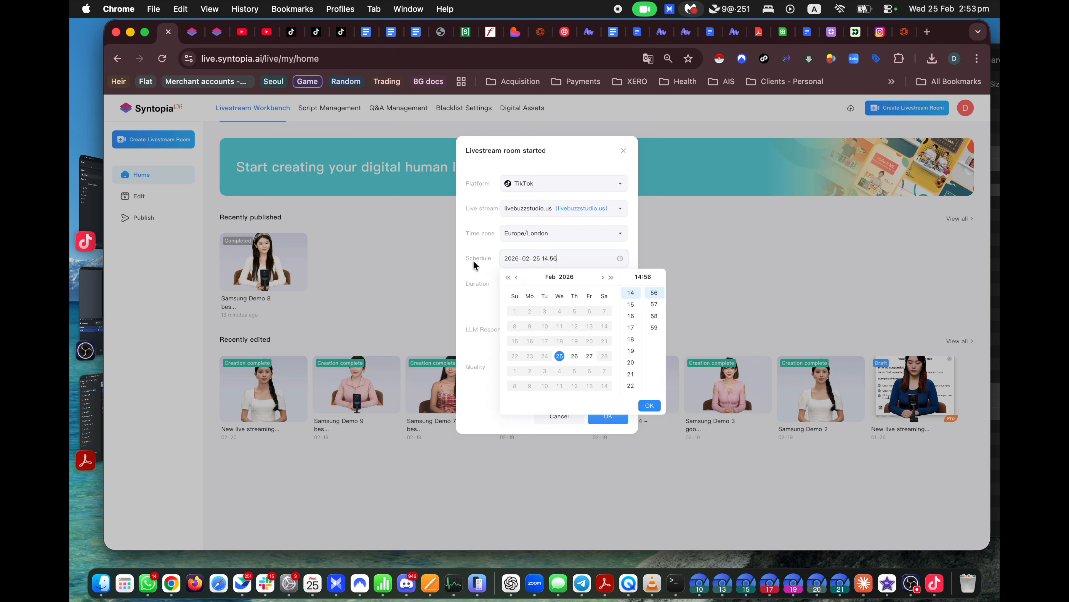
{"action": "left_click", "coordinate": [483, 314]}
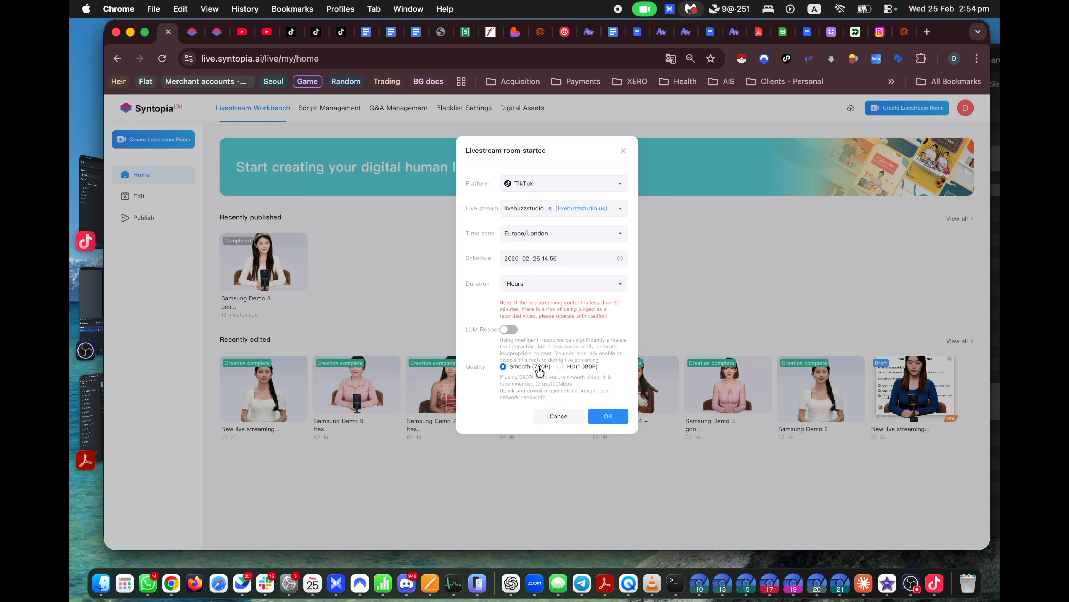
{"action": "key", "text": "ctrl+Up"}
{"action": "mouse_move", "coordinate": [489, 19]}
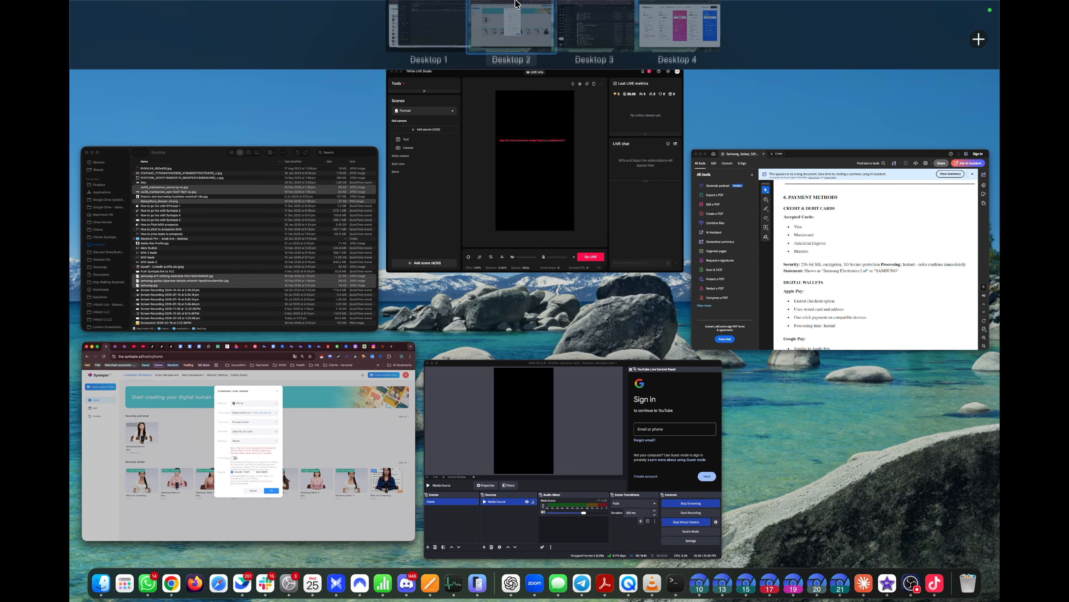
{"action": "key", "text": "ctrl+Up"}
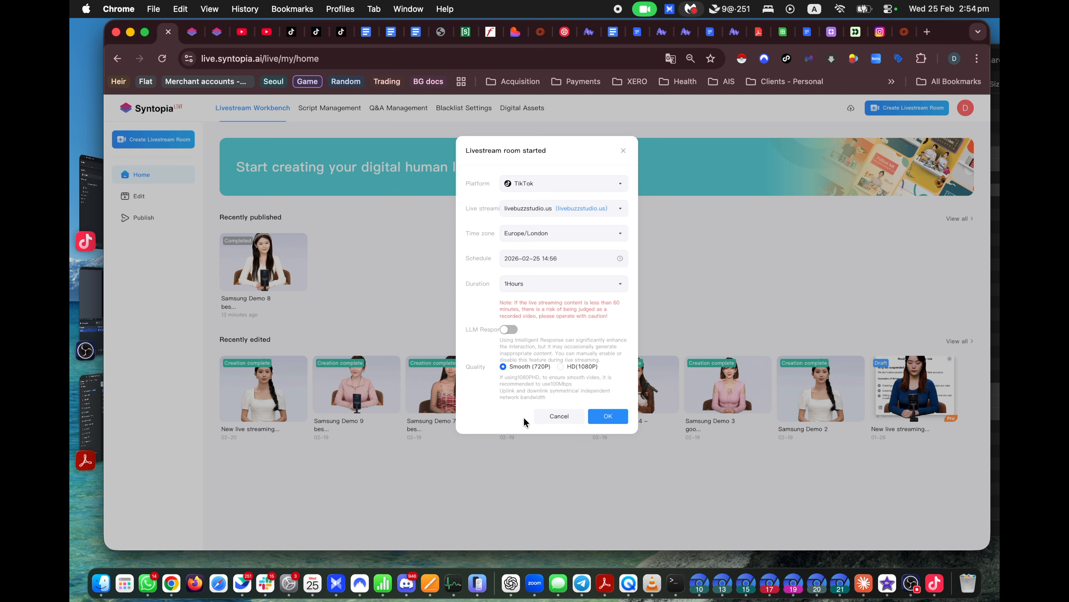
{"action": "left_click", "coordinate": [558, 418]}
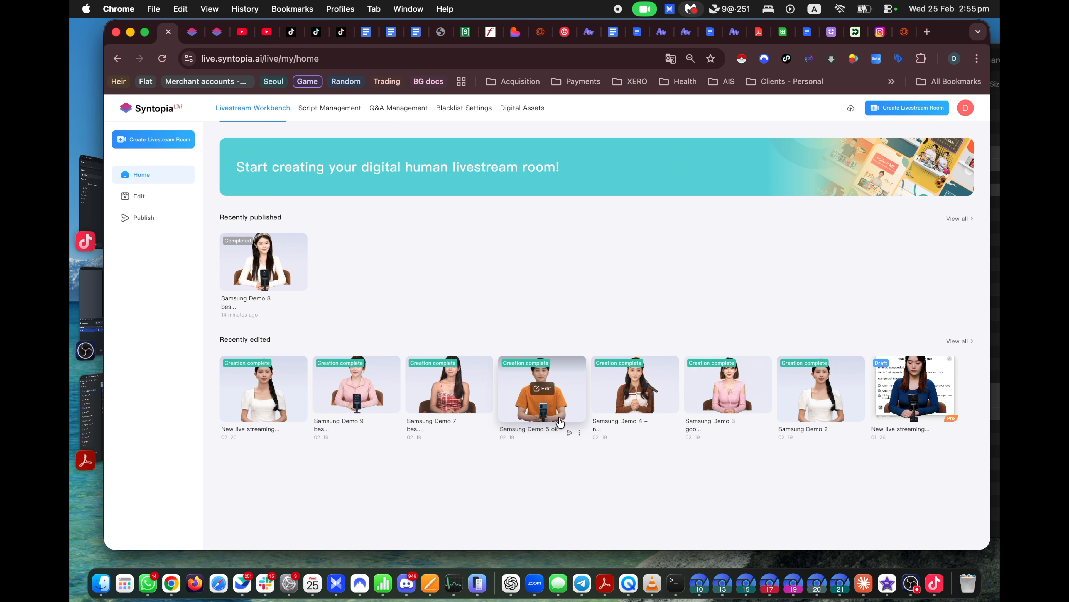
Step: From the operation manual's Company menu, open Partners and Affiliates in a new tab and browse it
{"action": "left_click", "coordinate": [218, 31]}
{"action": "scroll", "coordinate": [247, 428], "scroll_direction": "down", "scroll_amount": 1}
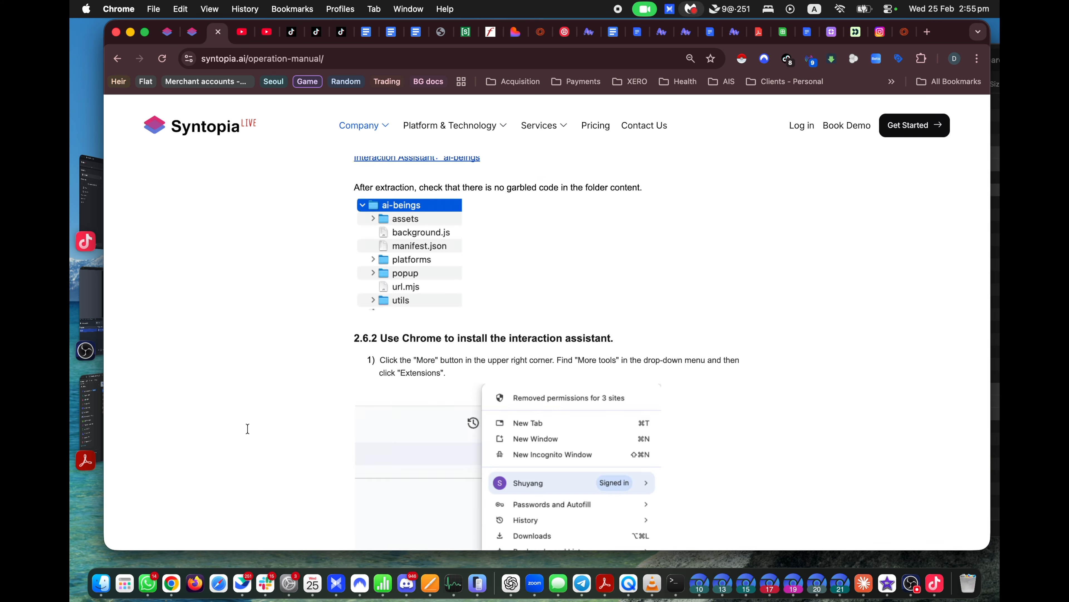
{"action": "scroll", "coordinate": [247, 428], "scroll_direction": "down", "scroll_amount": 20}
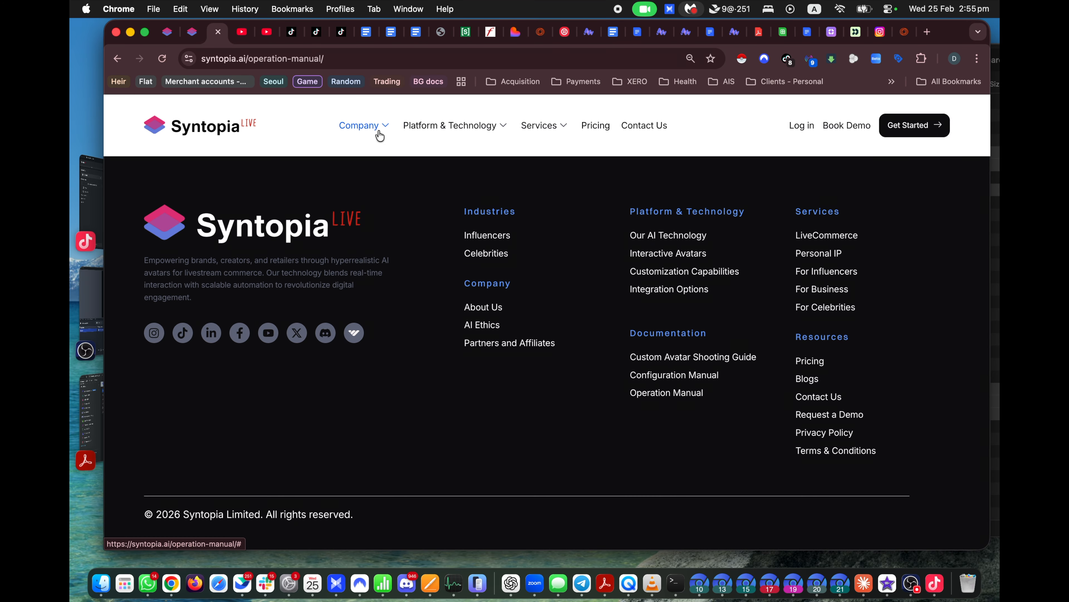
{"action": "mouse_move", "coordinate": [380, 135]}
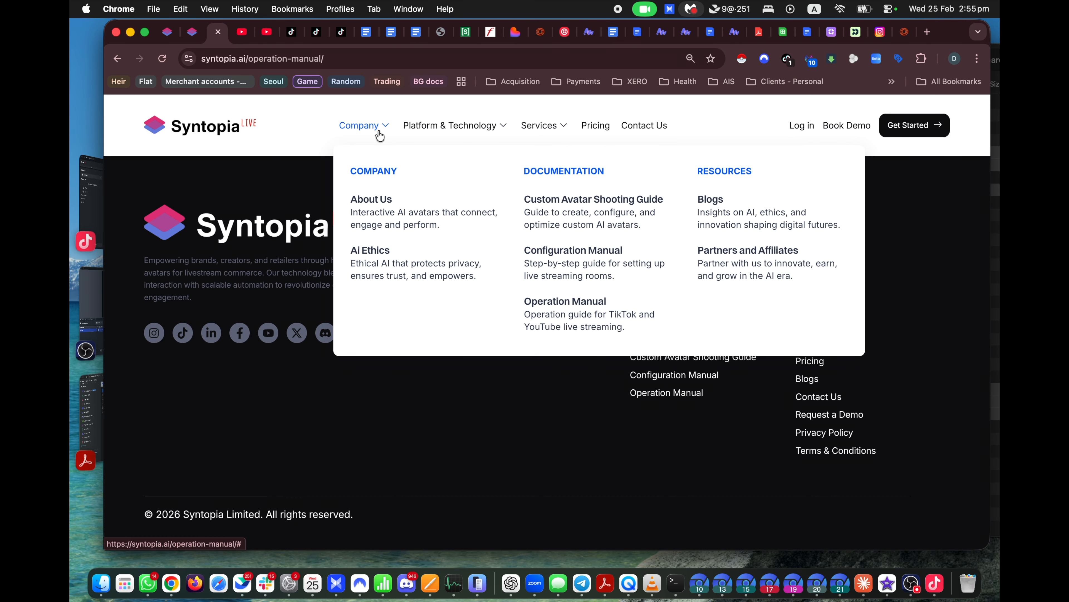
{"action": "right_click", "coordinate": [758, 267]}
{"action": "left_click", "coordinate": [711, 268]}
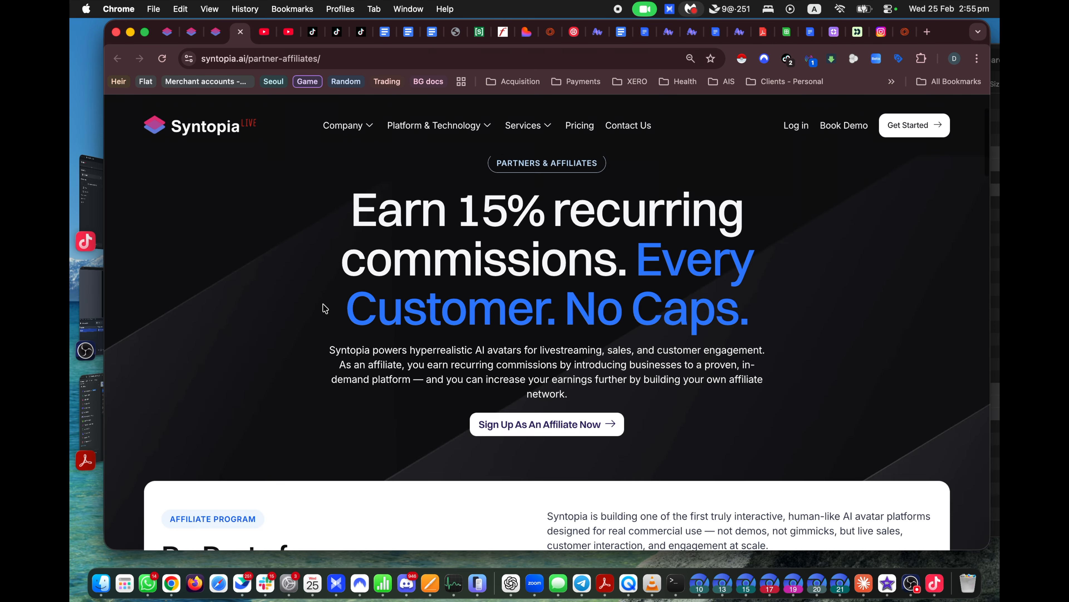
{"action": "scroll", "coordinate": [324, 307], "scroll_direction": "down", "scroll_amount": 10}
{"action": "scroll", "coordinate": [325, 307], "scroll_direction": "up", "scroll_amount": 10}
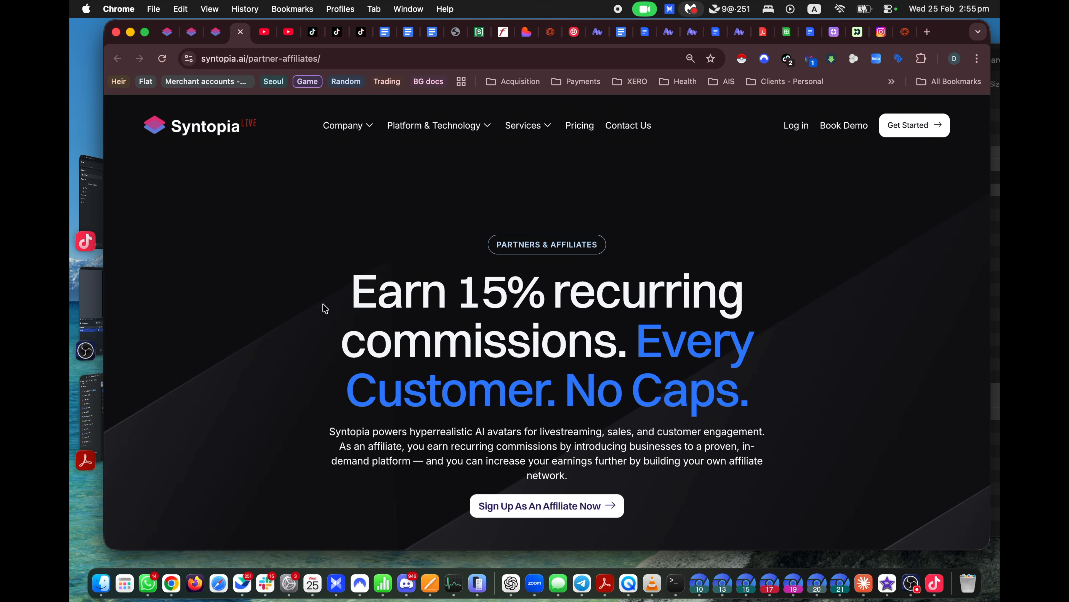
{"action": "scroll", "coordinate": [325, 308], "scroll_direction": "down", "scroll_amount": 8}
{"action": "scroll", "coordinate": [322, 305], "scroll_direction": "up", "scroll_amount": 6}
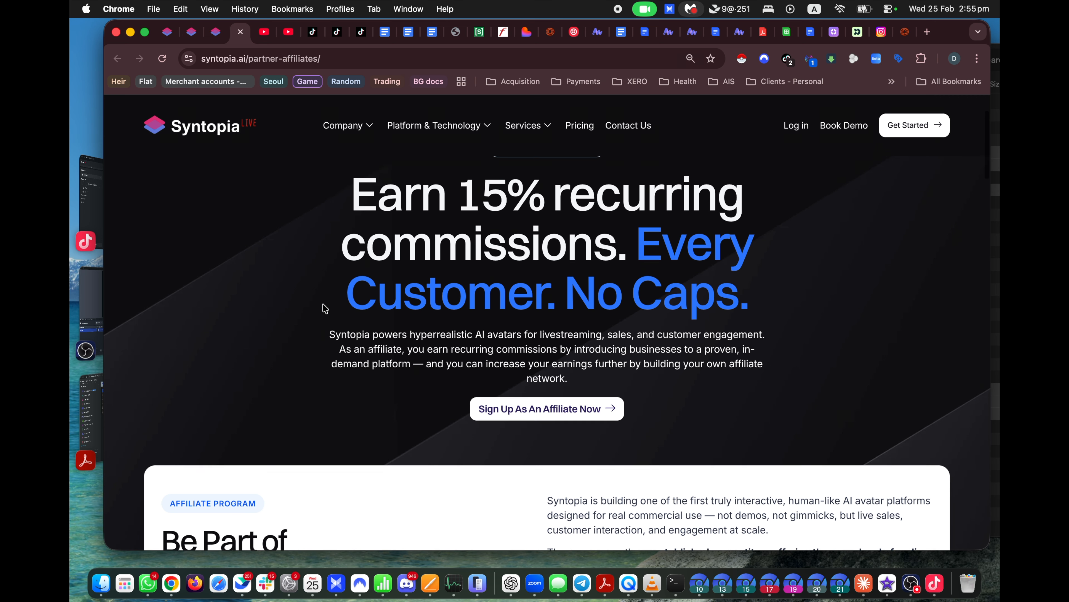